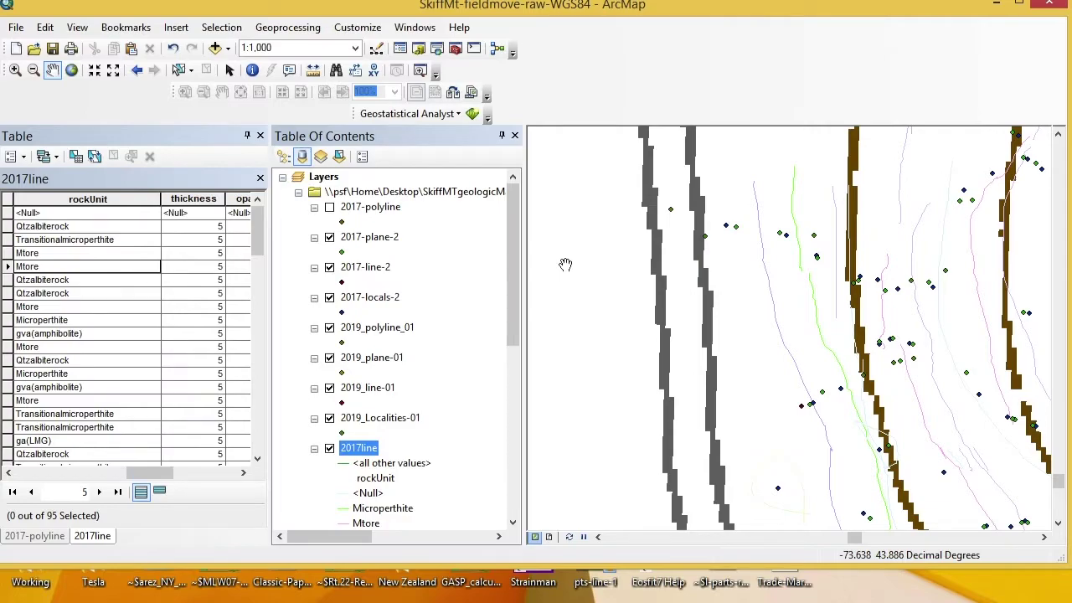
- Open ArcToolbox and expand the Projections and Transformations toolset within the Data Management Tools
left_click(455, 48)
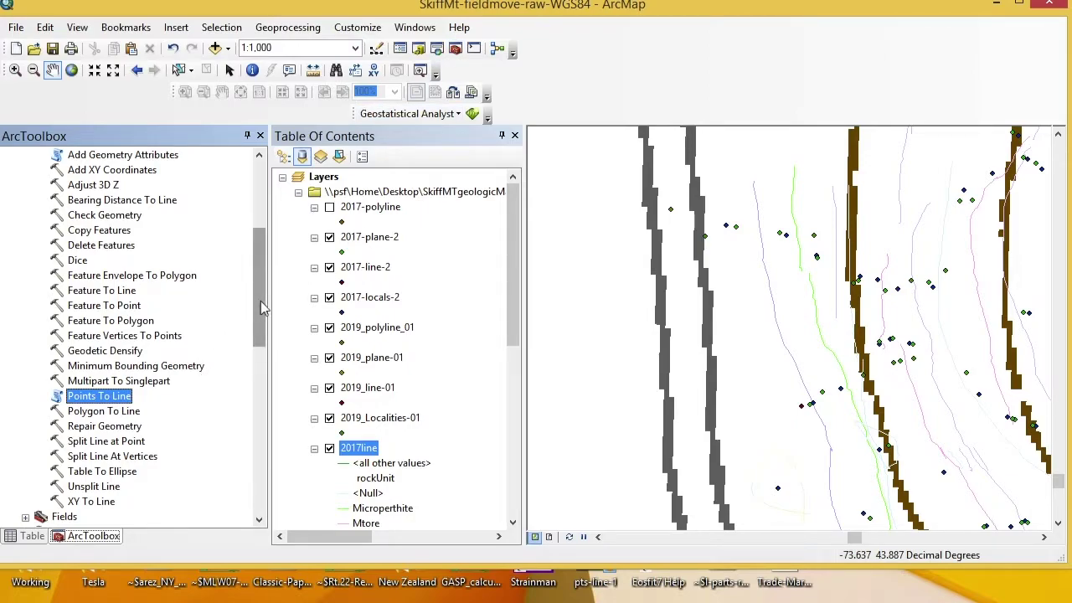
scroll(260, 301, "up", 3)
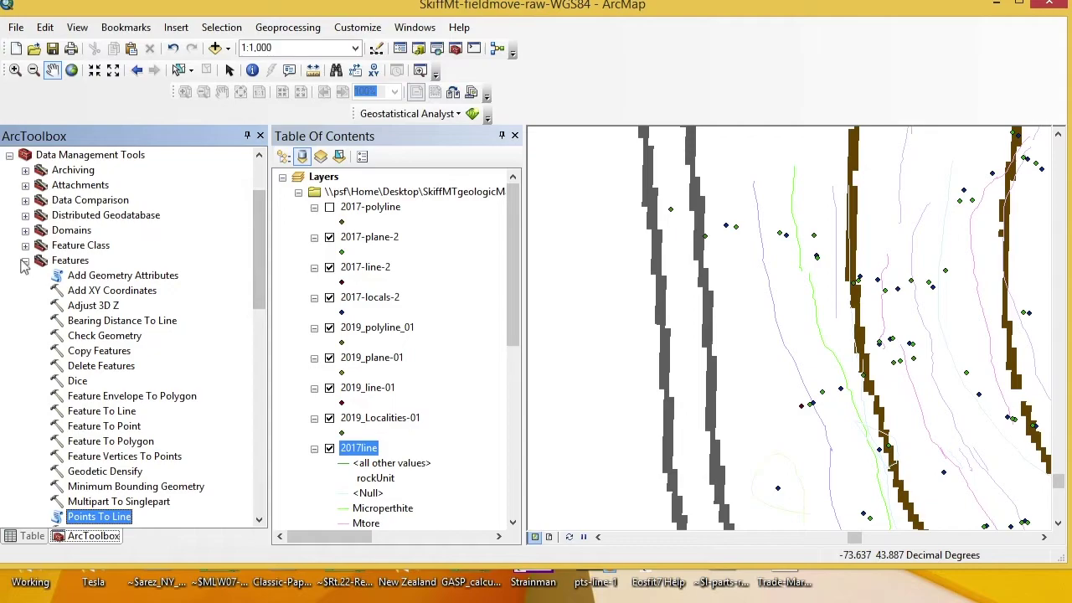
left_click(25, 262)
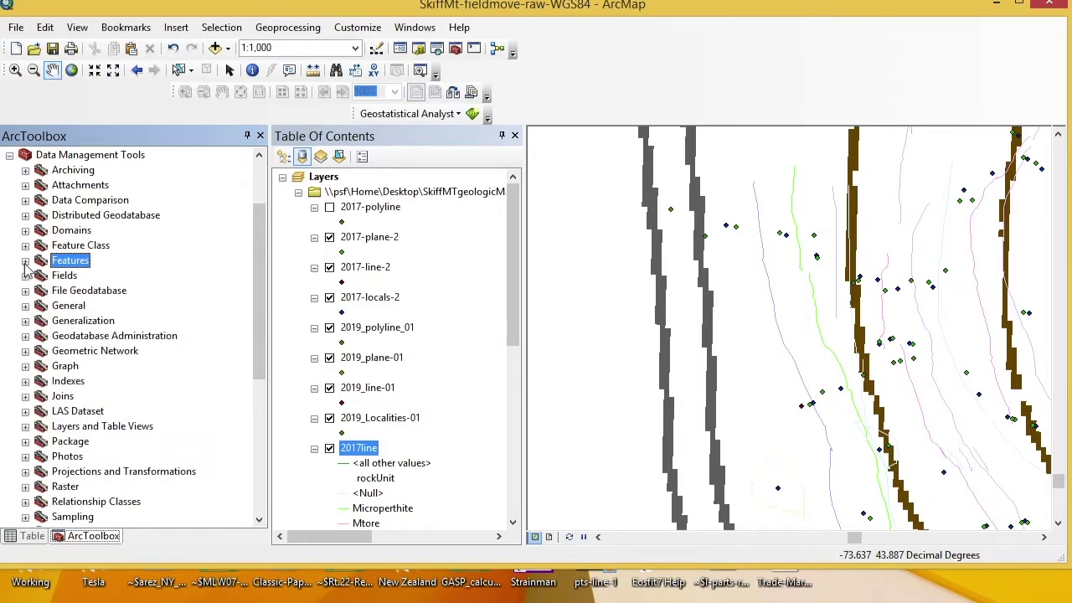
left_click(26, 473)
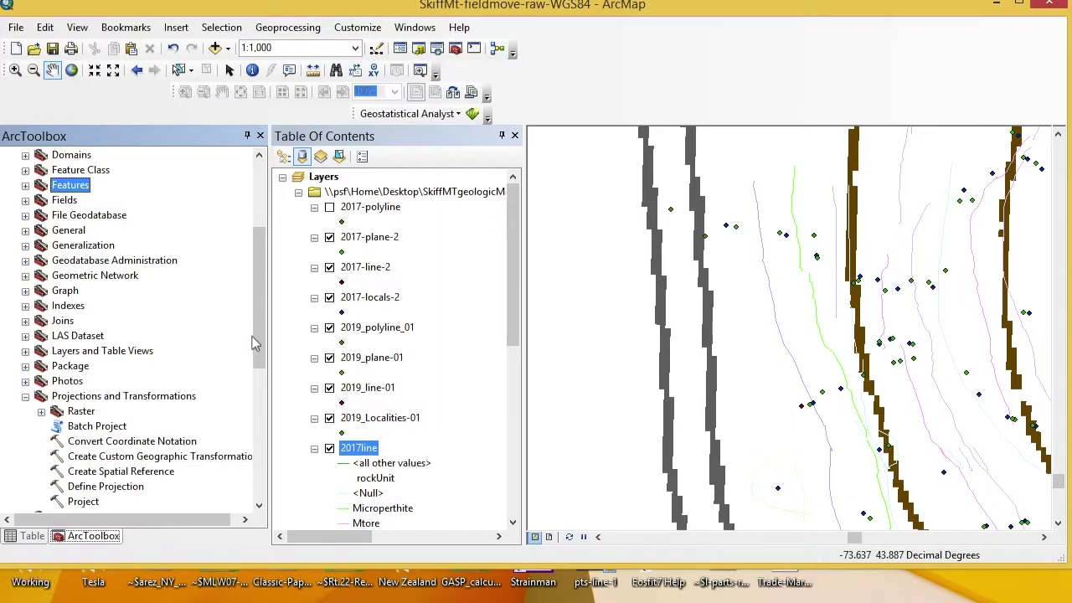
scroll(168, 335, "down", 2)
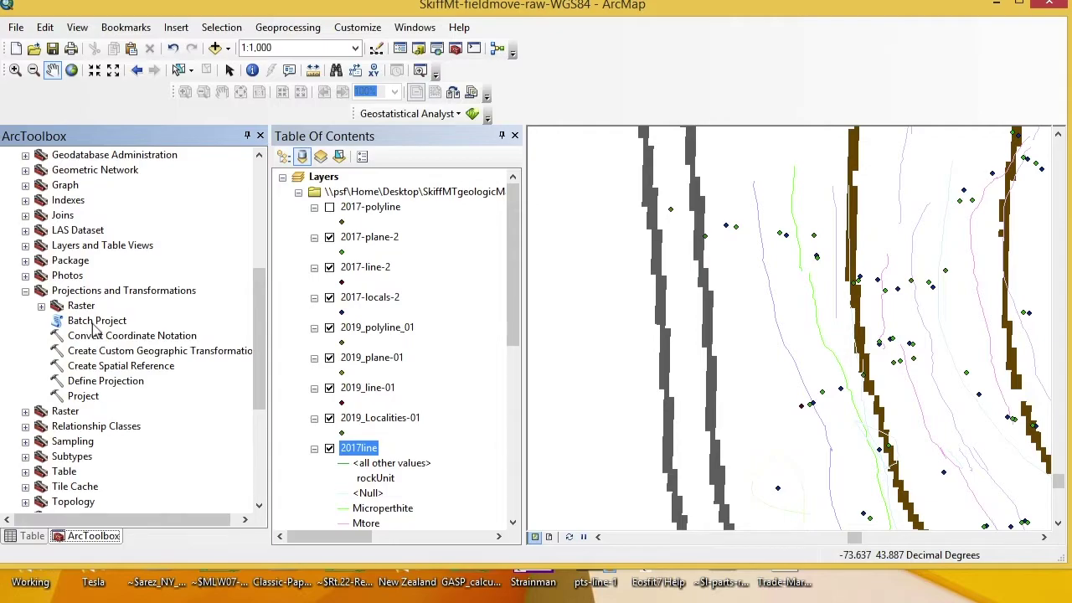
- Look through the raster projection tools and open the Batch Project tool
left_click(41, 307)
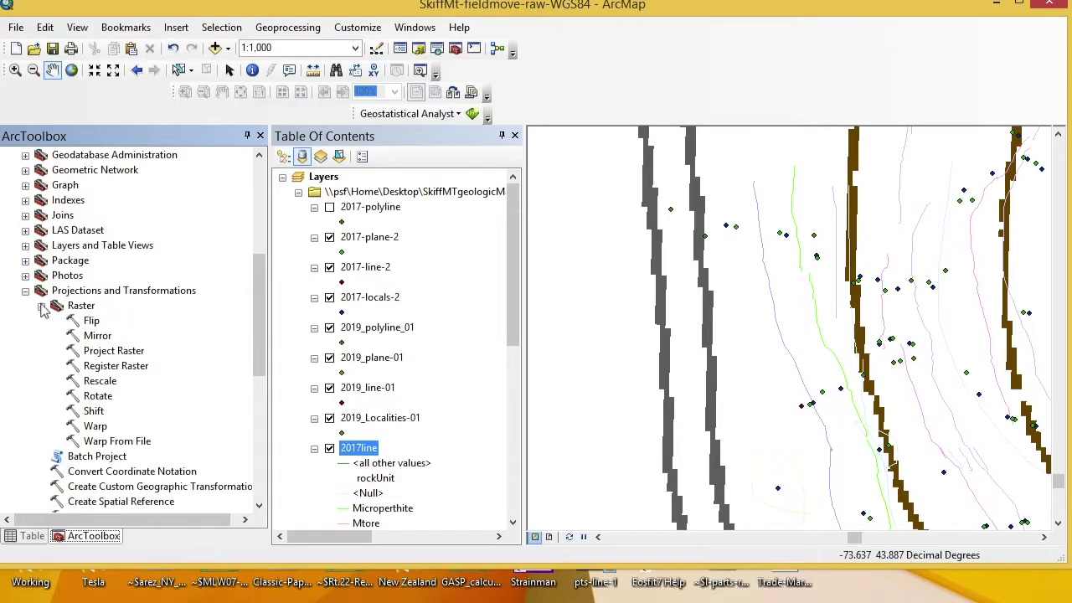
left_click(41, 307)
left_click(25, 291)
left_click(25, 291)
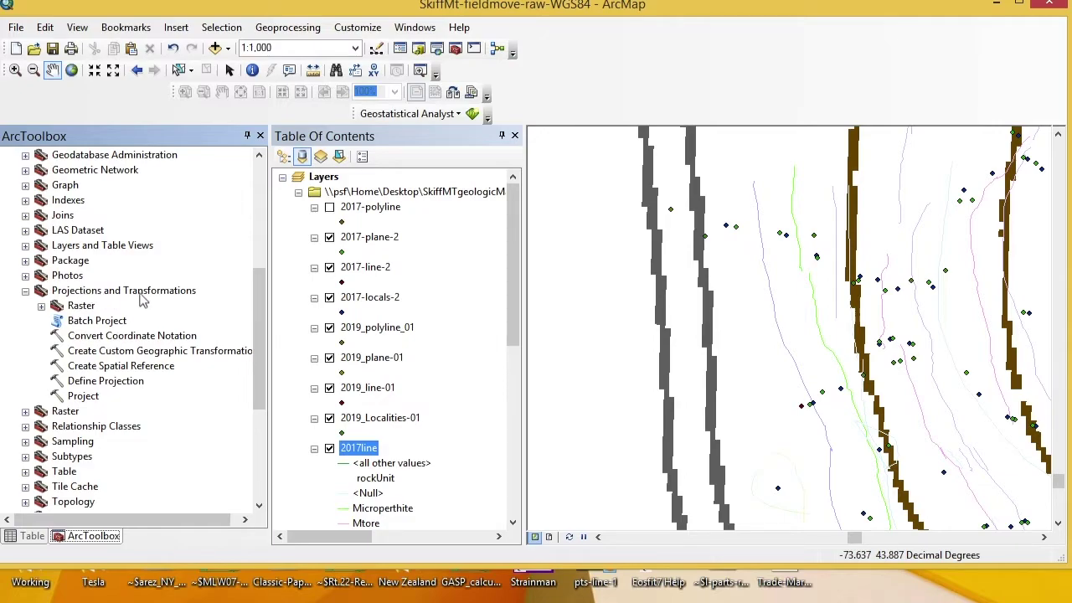
left_click(102, 323)
double_click(99, 322)
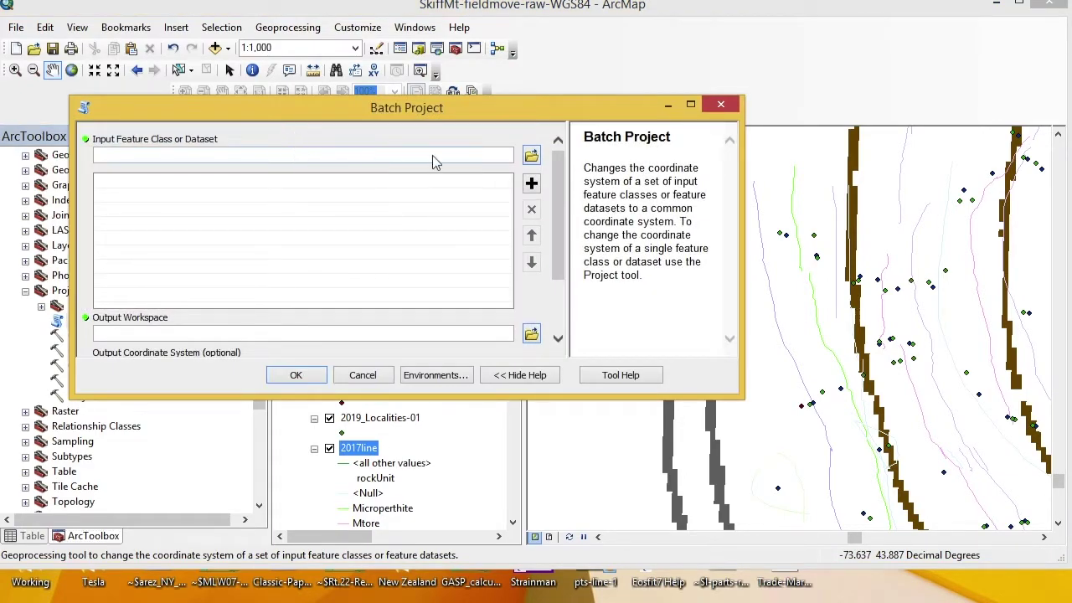
- Add the shapefiles 2017-line-2, 2017-locals-2, 2017-plane-2, 2017-polyline and 2017line as inputs for the batch projection
left_click(532, 158)
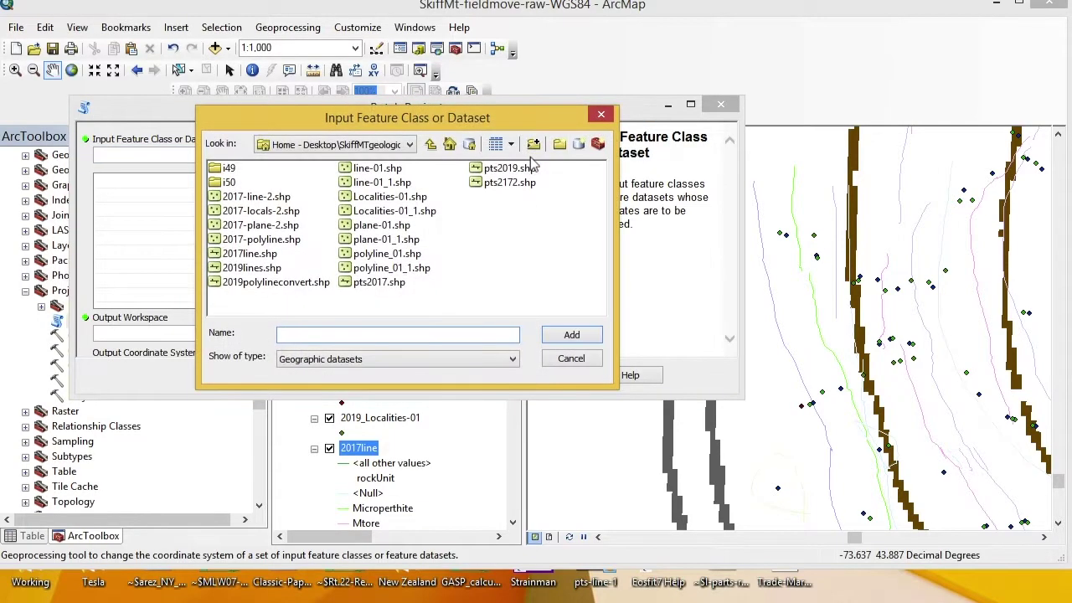
left_click(273, 202)
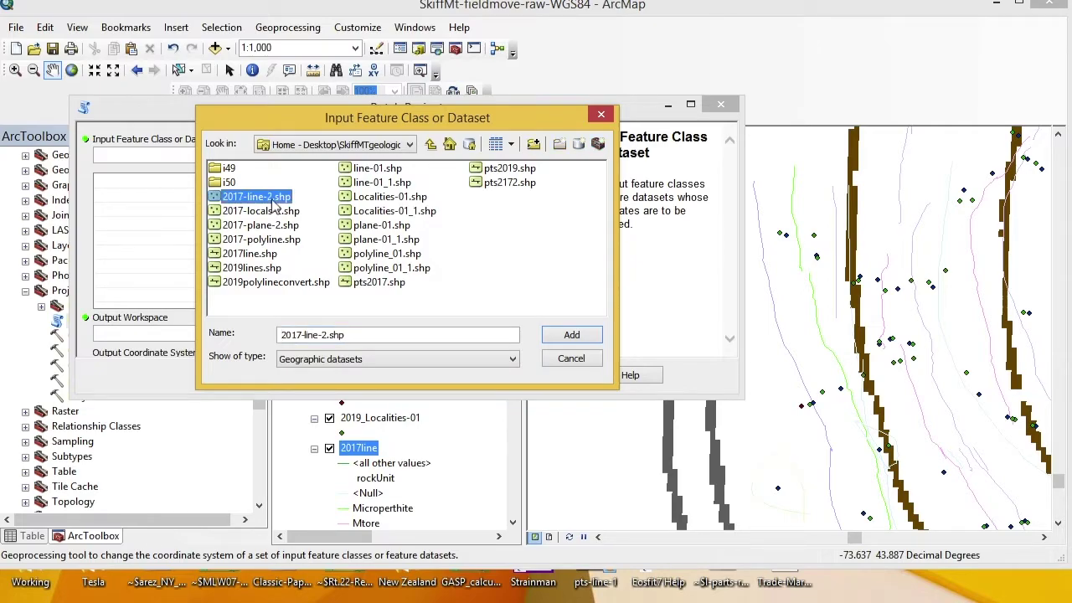
left_click(262, 256, "shift")
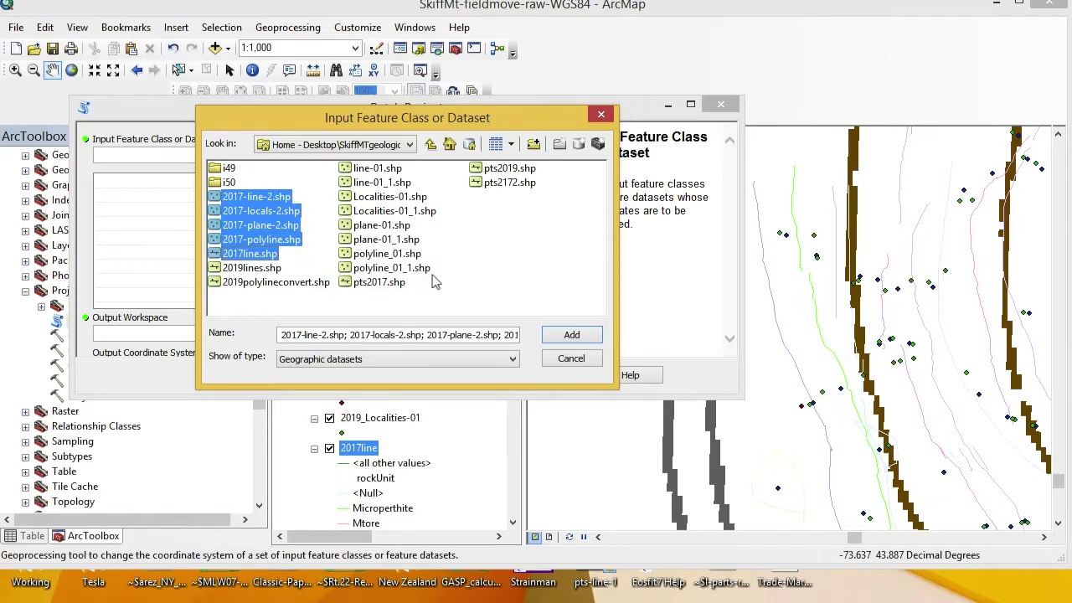
left_click(559, 337)
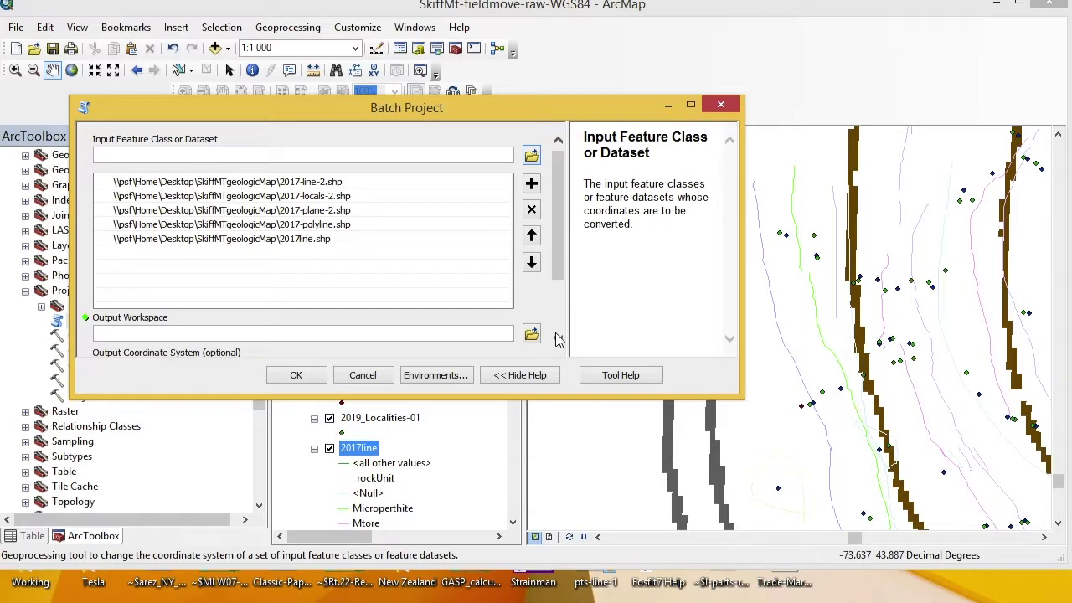
- Try to set the output workspace to skiffmt2017 inside the SkiffMTgeologicMap folder
scroll(558, 228, "down", 3)
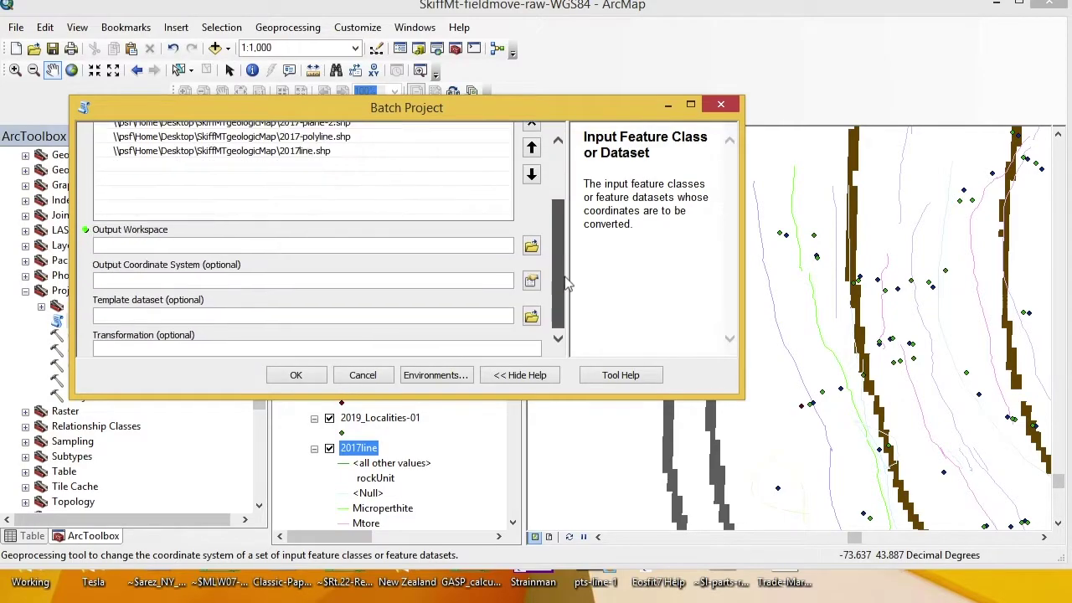
left_click(533, 245)
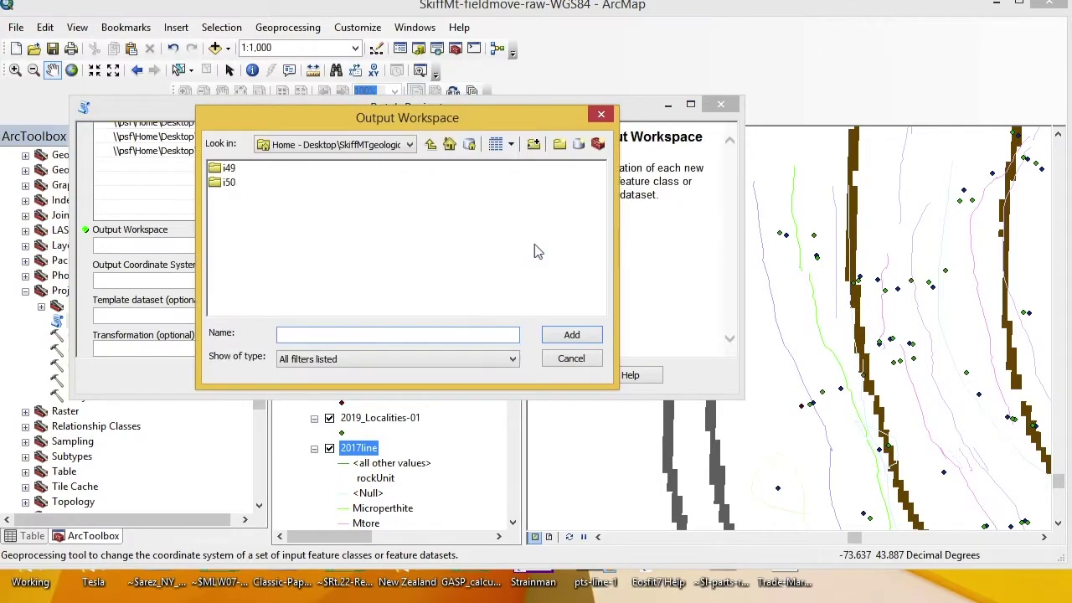
left_click(429, 144)
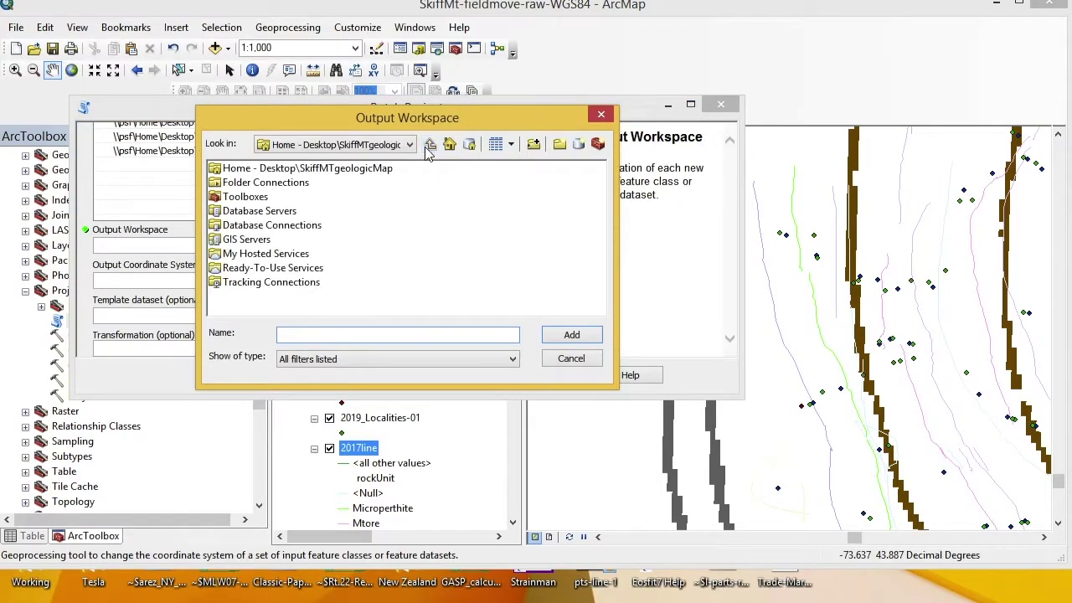
double_click(356, 170)
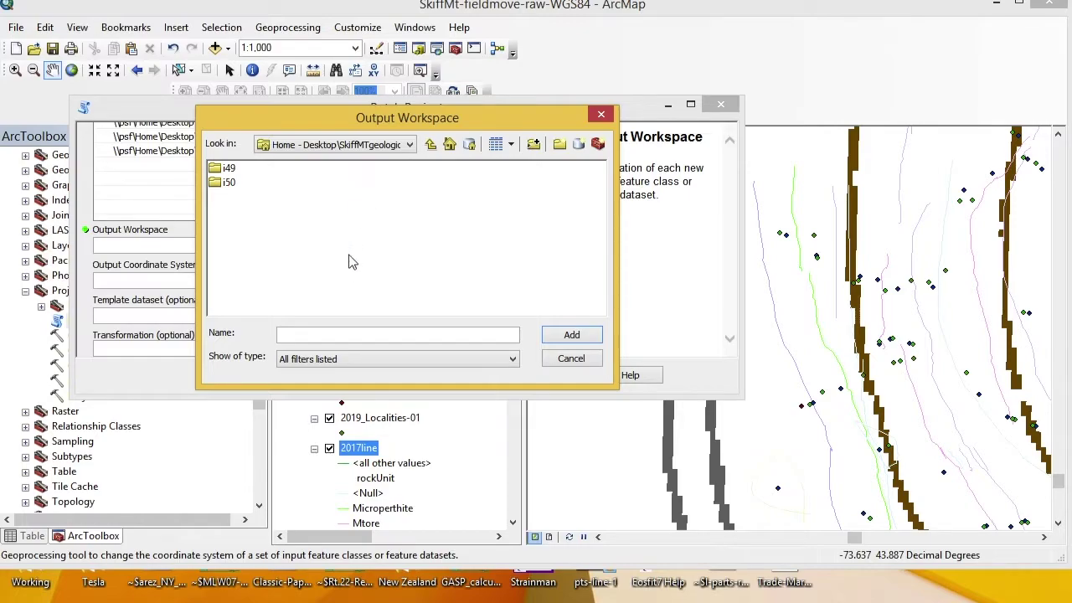
left_click(330, 335)
type("skiffmt2017")
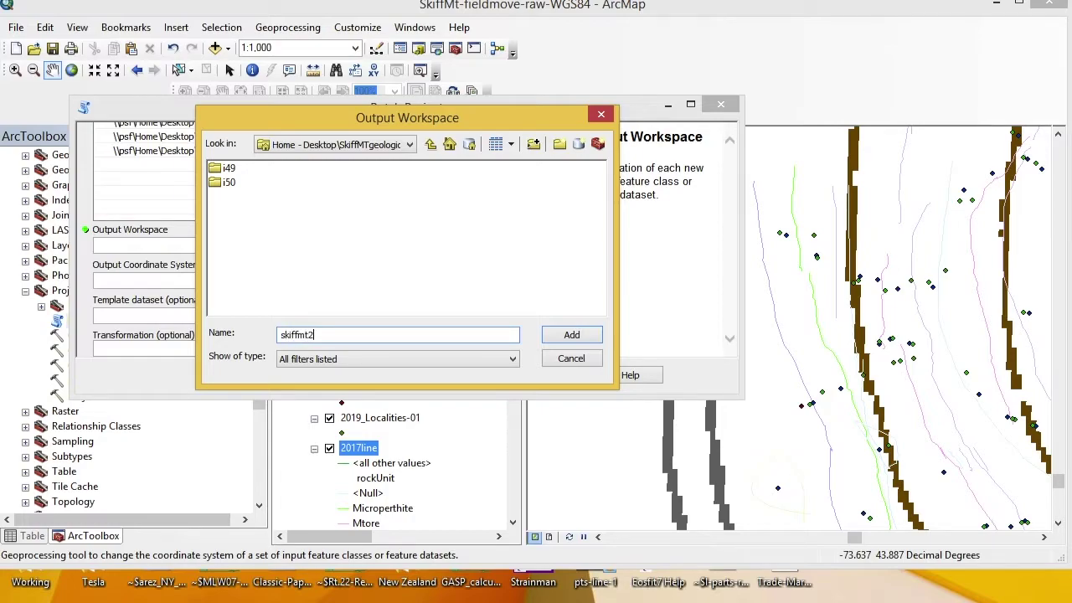
left_click(589, 336)
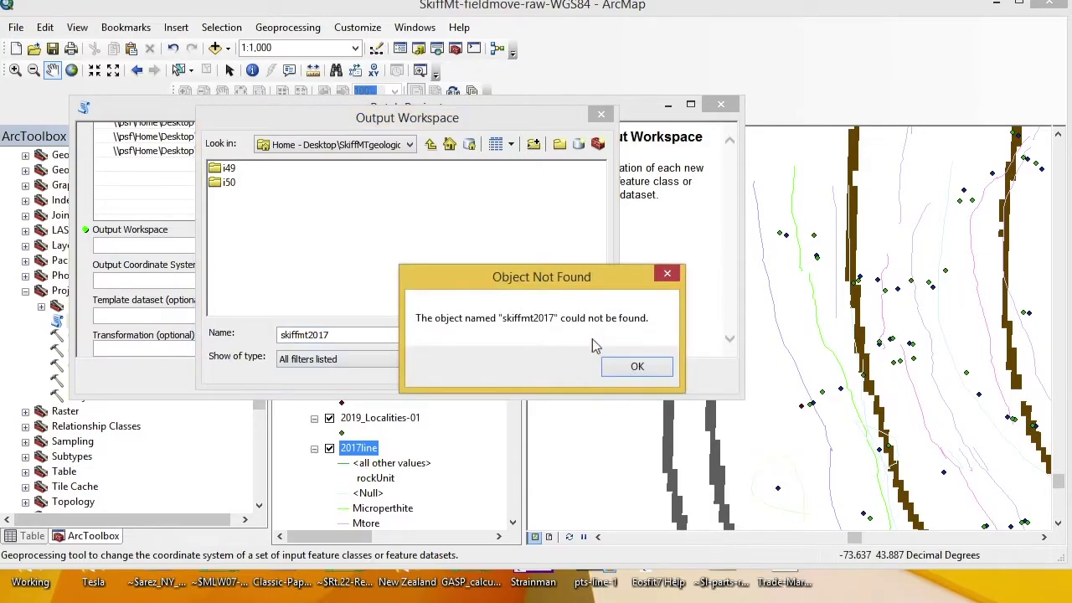
left_click(634, 369)
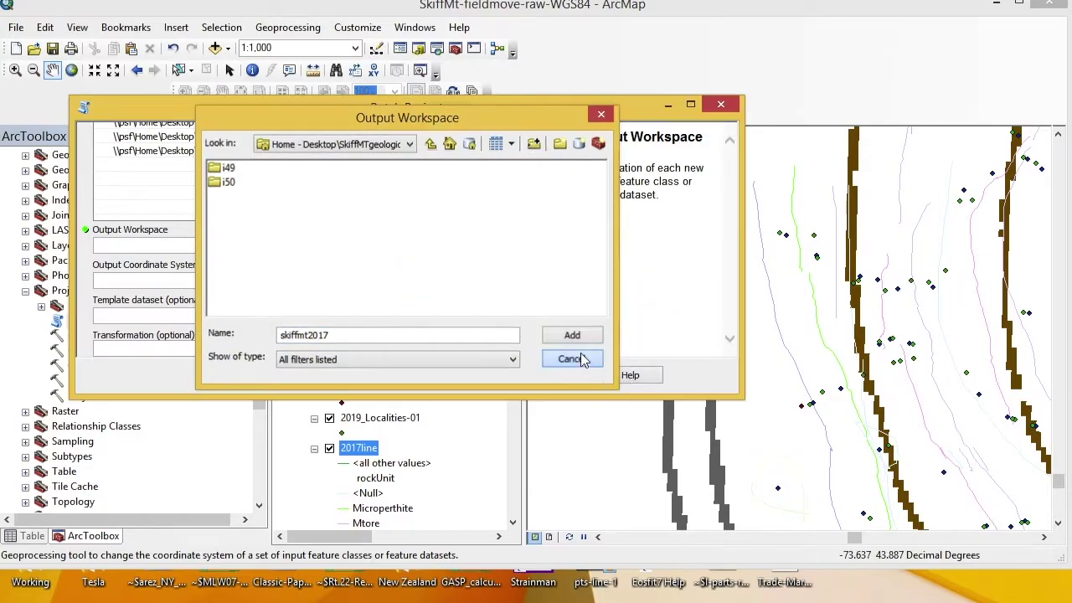
left_click(579, 357)
- Set the output workspace to the SkiffMTgeologicMap home folder
left_click(530, 247)
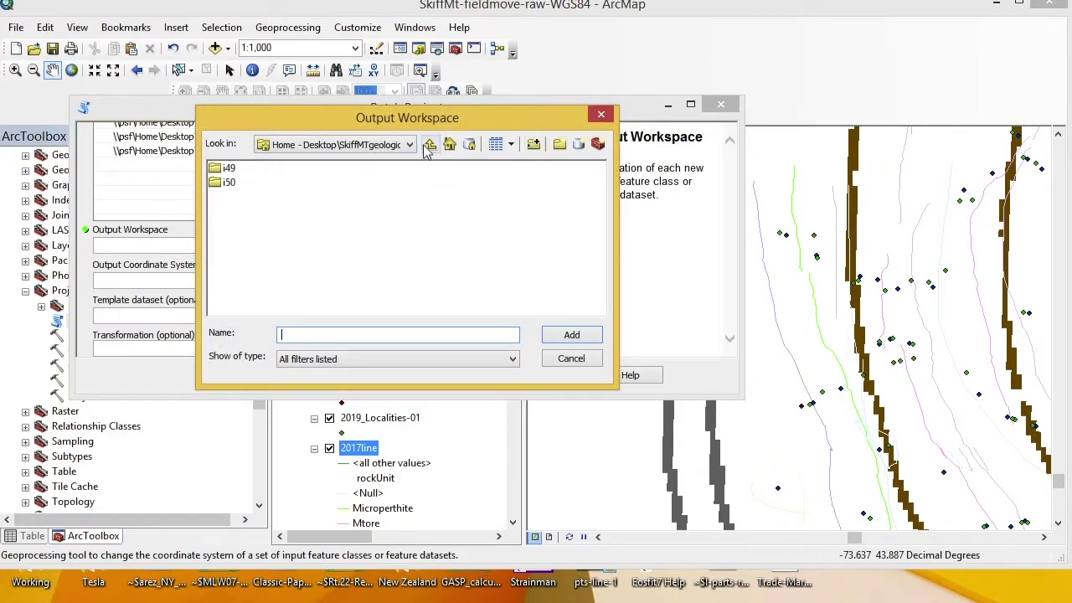
left_click(431, 146)
left_click(294, 171)
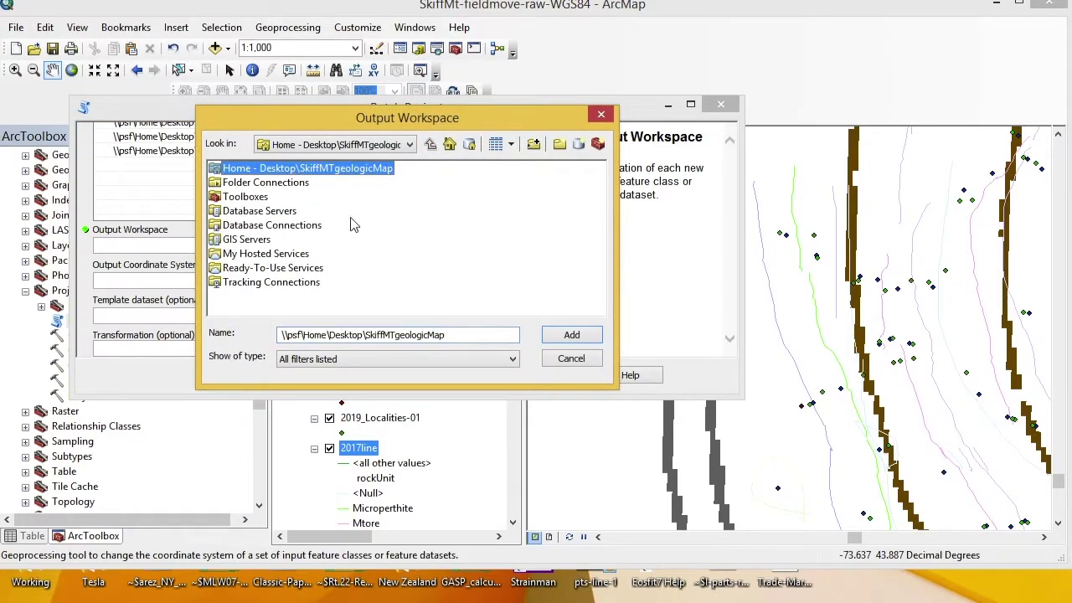
left_click(576, 335)
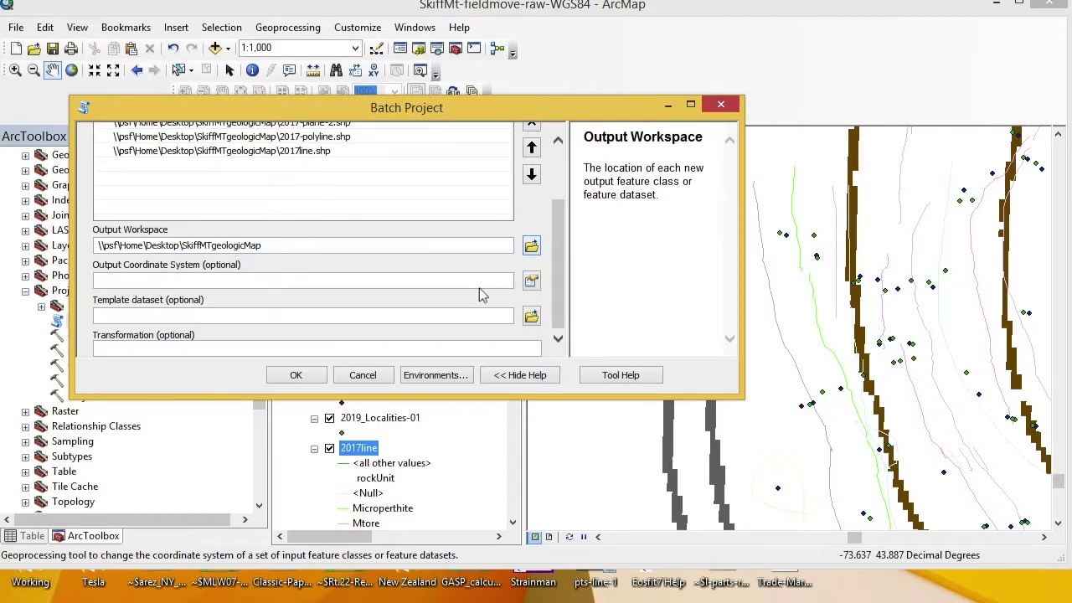
- Select NAD 1983 UTM Zone 18N for the output coordinate system from the projected UTM systems under NAD 1983
left_click(537, 283)
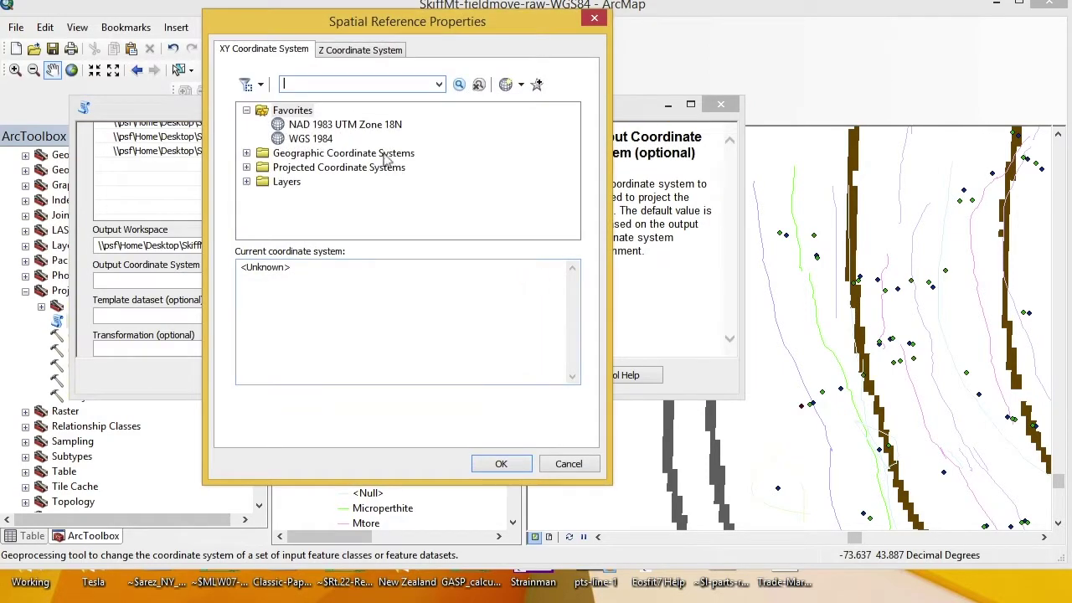
left_click(360, 126)
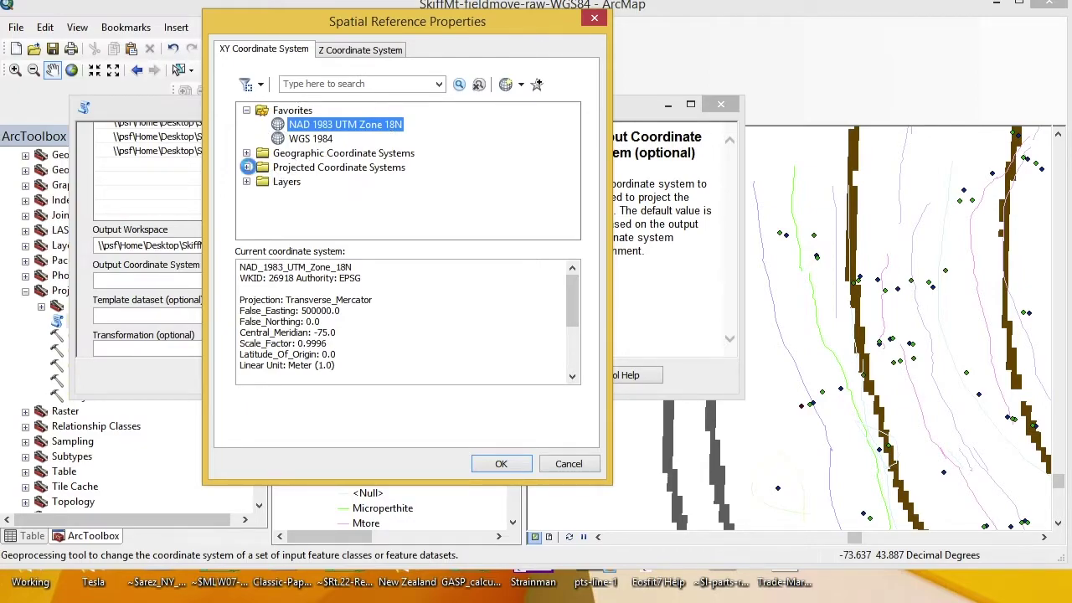
left_click(246, 168)
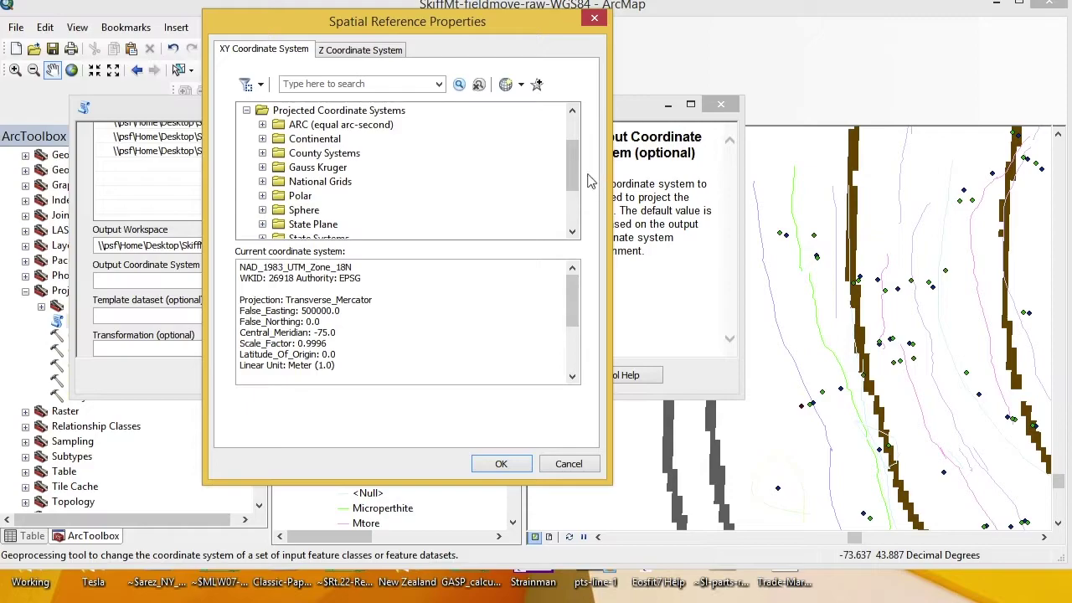
left_click_drag(572, 176, 571, 211)
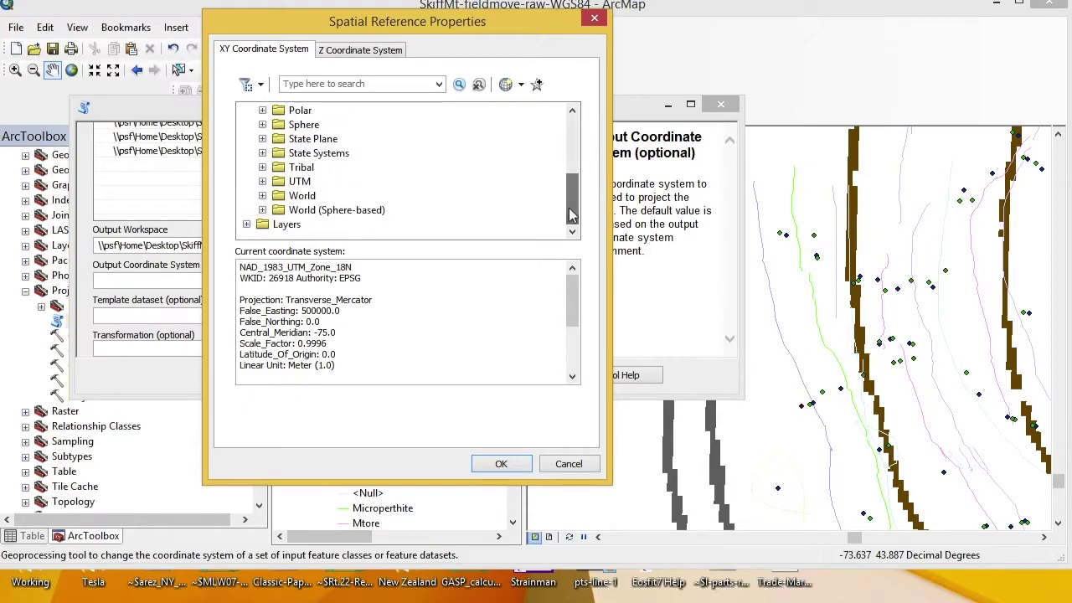
left_click(262, 180)
left_click_drag(576, 168, 577, 208)
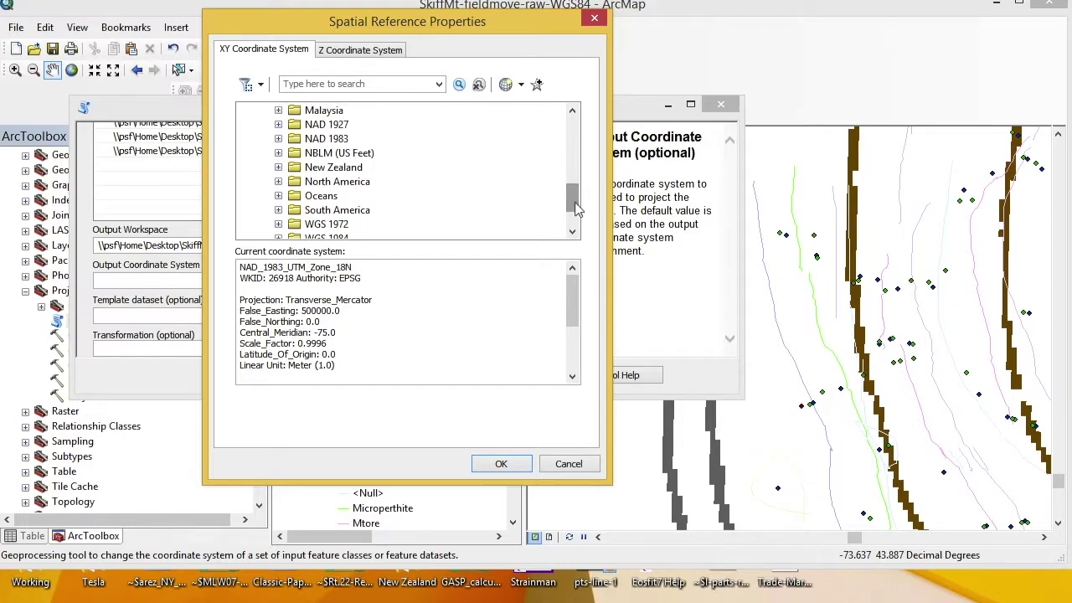
left_click(278, 138)
left_click_drag(572, 168, 571, 194)
left_click(401, 155)
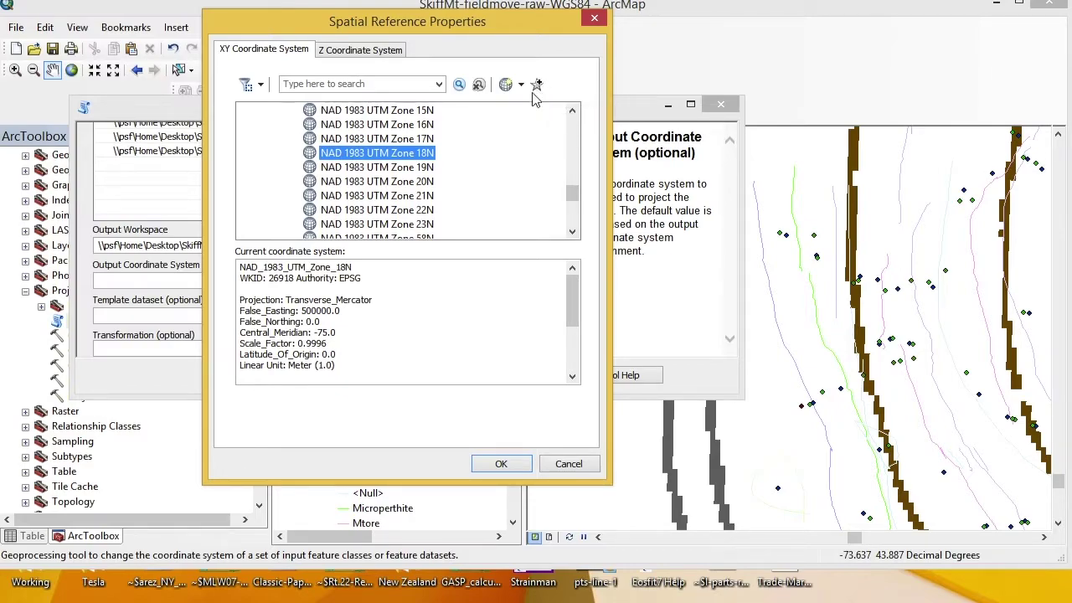
- Apply the favorite NAD 1983 UTM Zone 18N as the output coordinate system and run the batch projection
left_click_drag(570, 193, 574, 119)
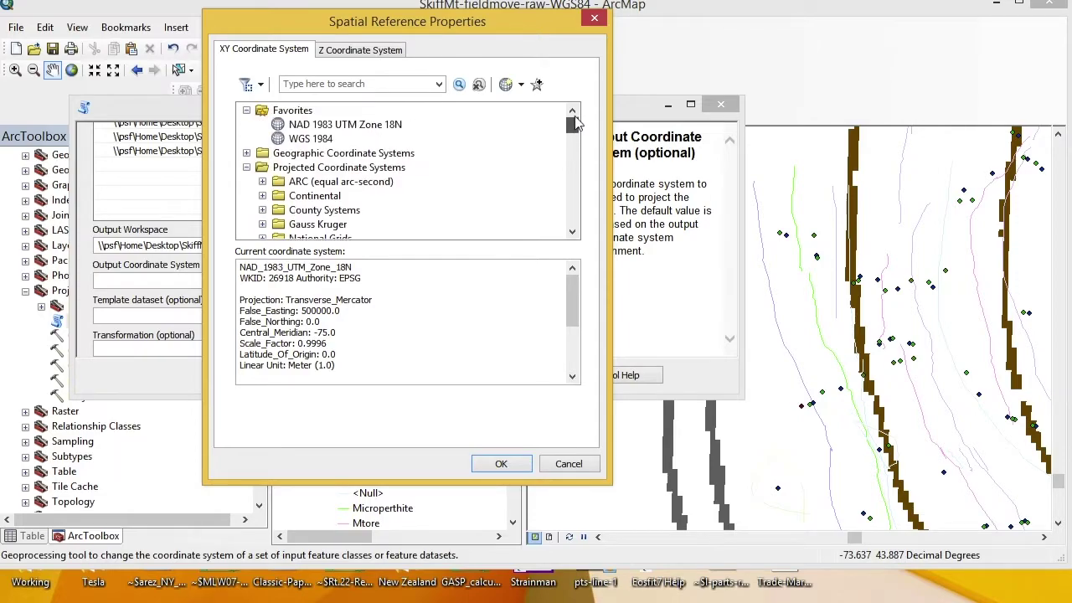
left_click(399, 124)
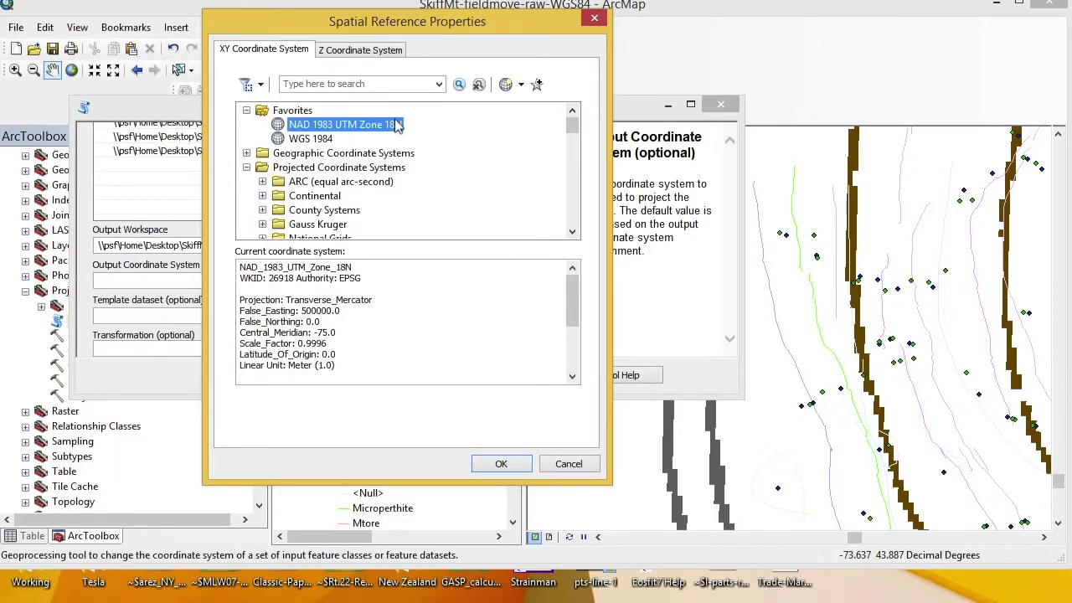
left_click(503, 464)
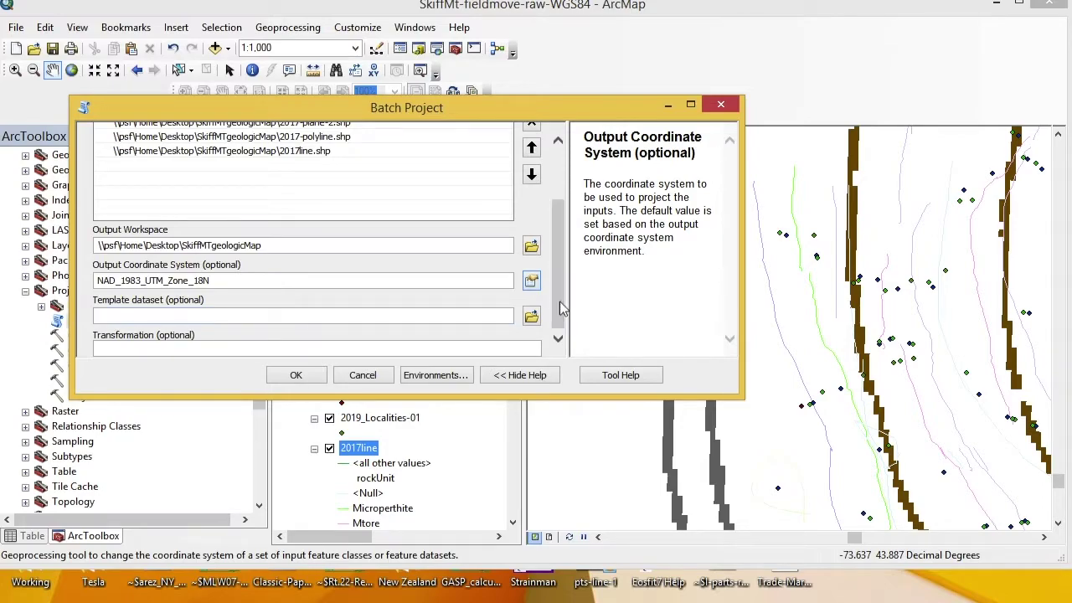
left_click(296, 375)
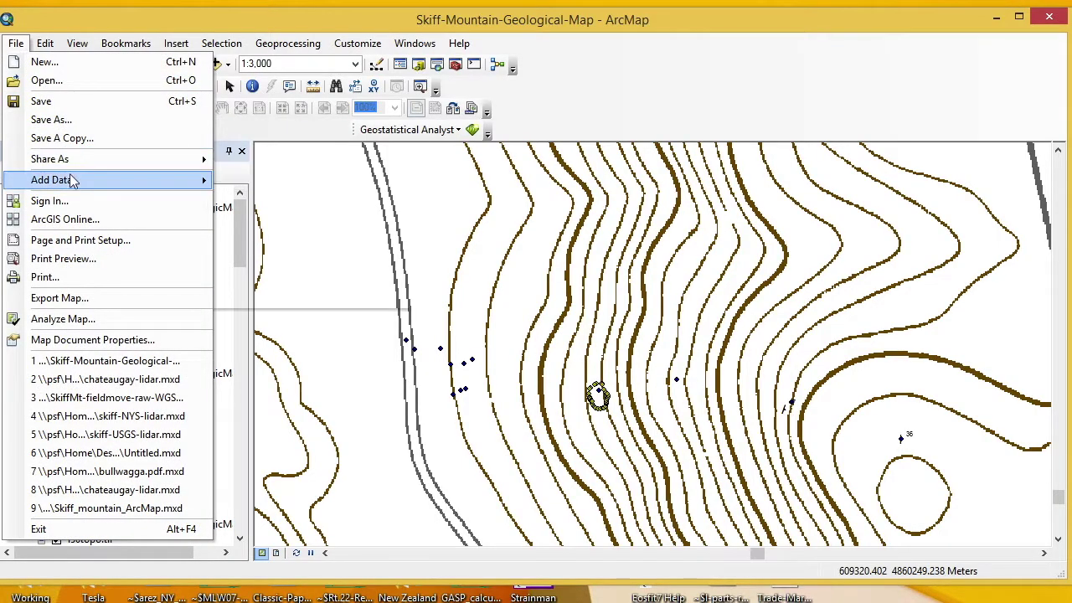
- Add the reprojected shapefile 2017-line-2_1.shp to the Skiff-Mountain-Geological-Map document
mouse_move(76, 179)
left_click(241, 181)
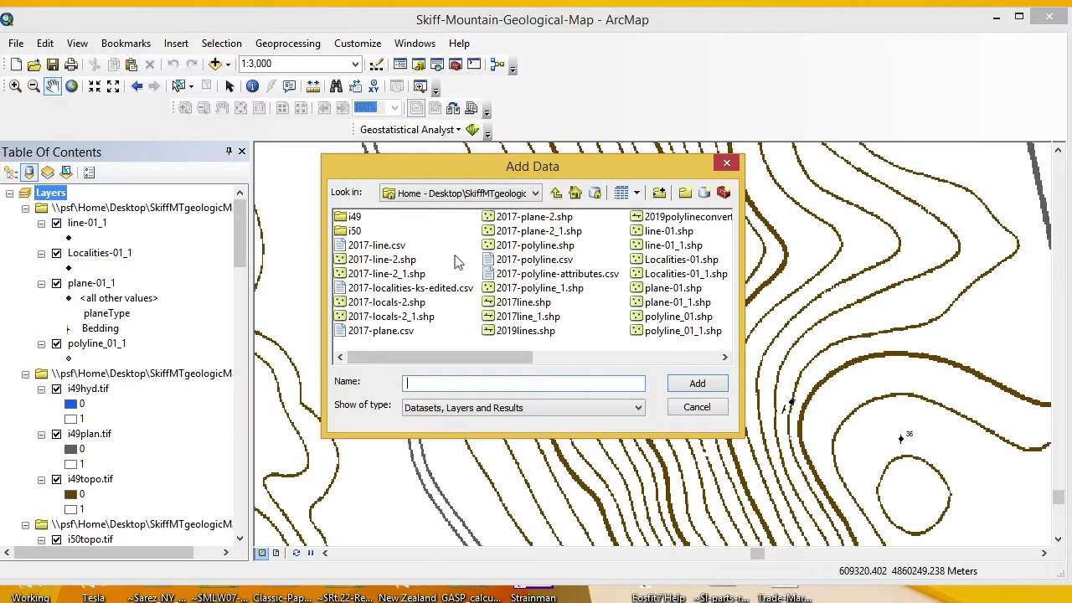
left_click(388, 279)
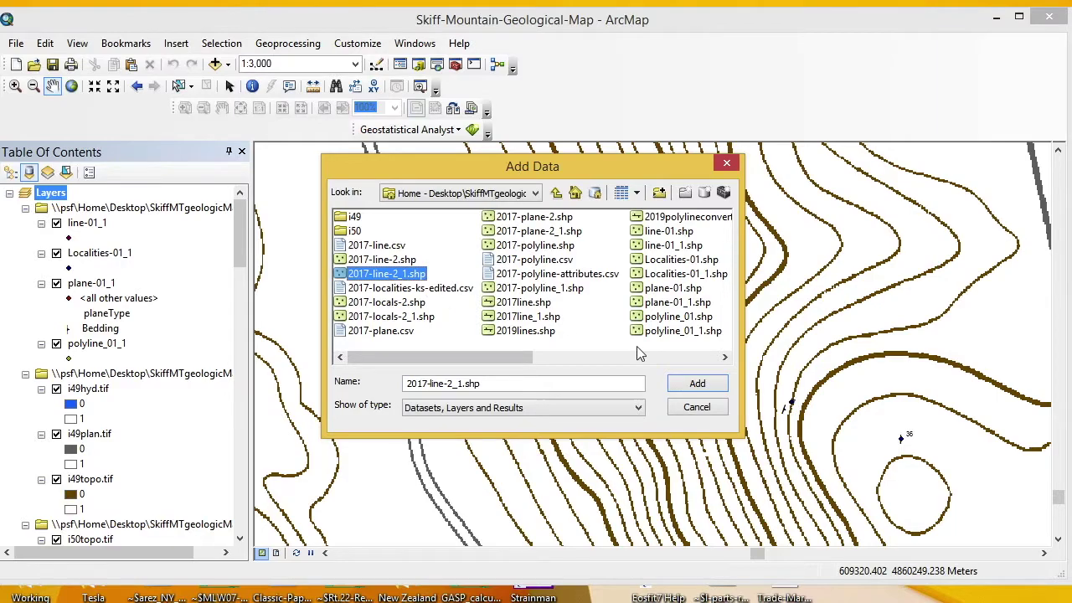
left_click(695, 390)
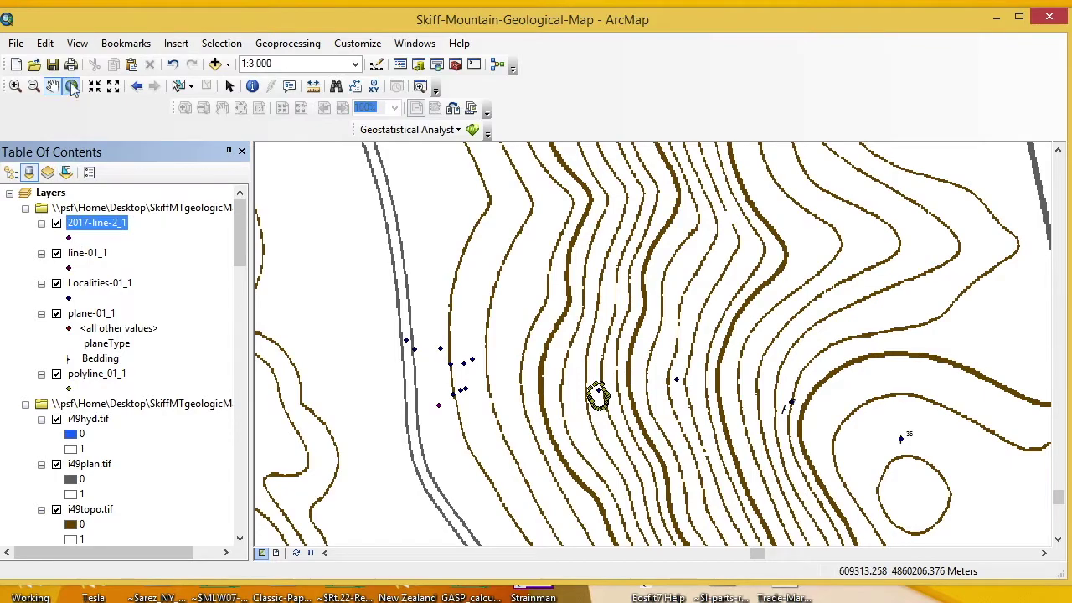
- Add the reprojected shapefile 2017-locals-2_1.shp to the map from the SkiffMTgeologicMap folder
left_click(16, 44)
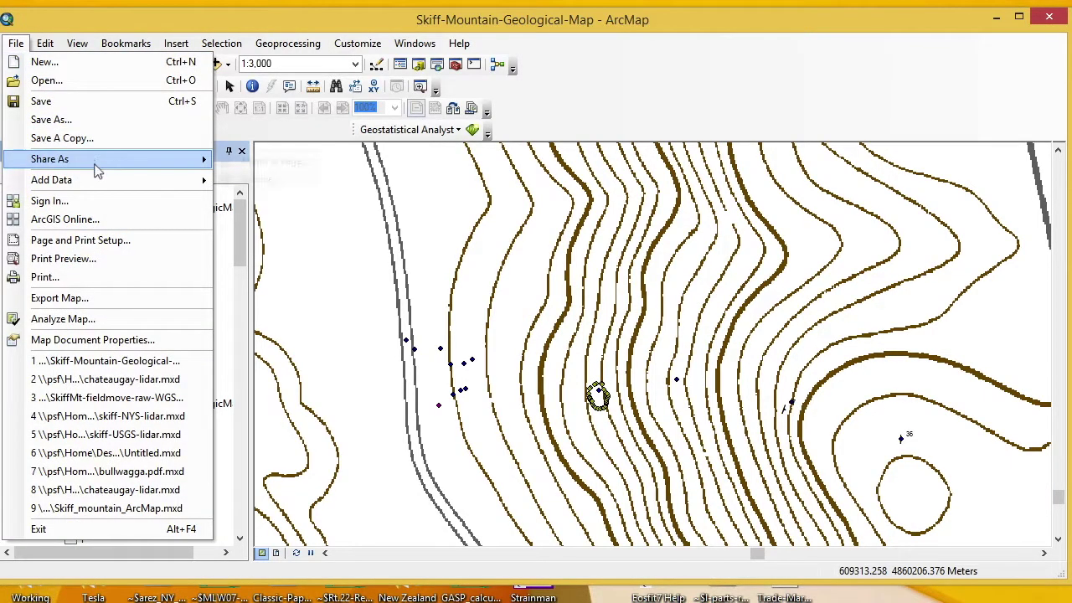
mouse_move(110, 181)
left_click(240, 185)
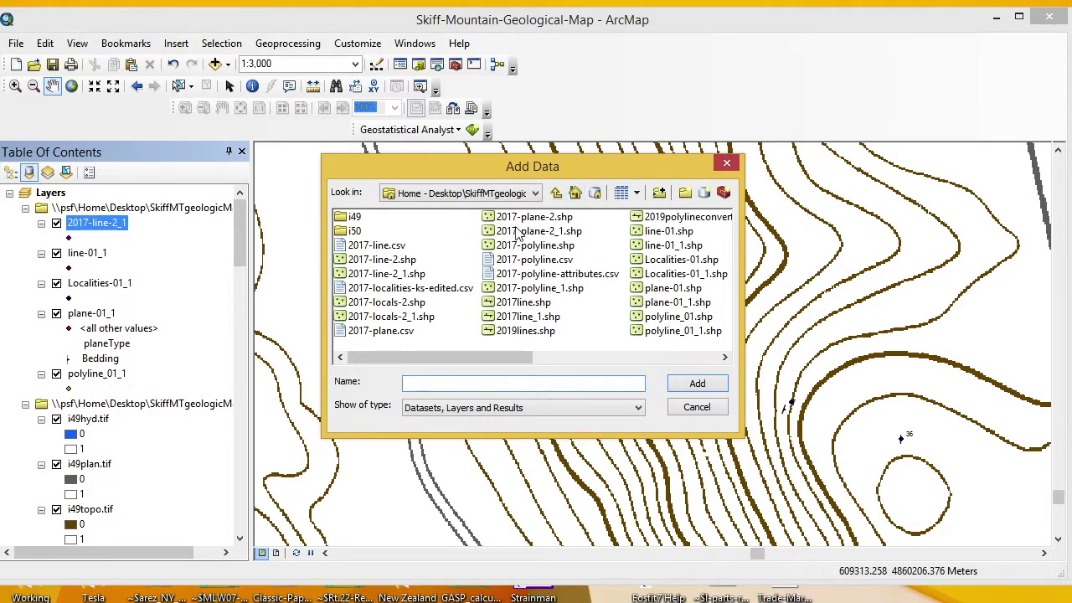
left_click(402, 303)
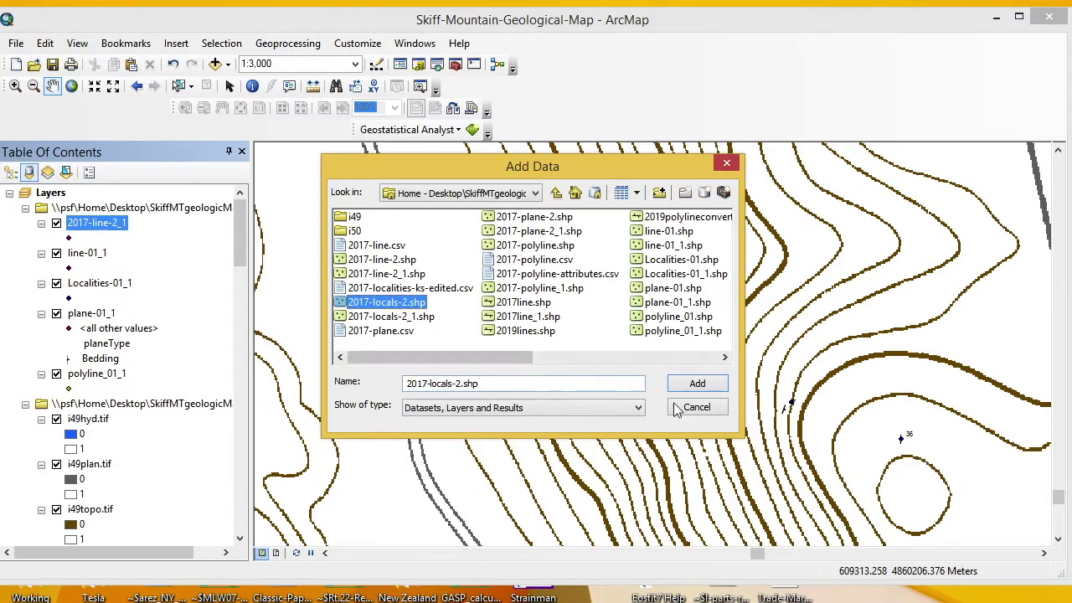
left_click(418, 318)
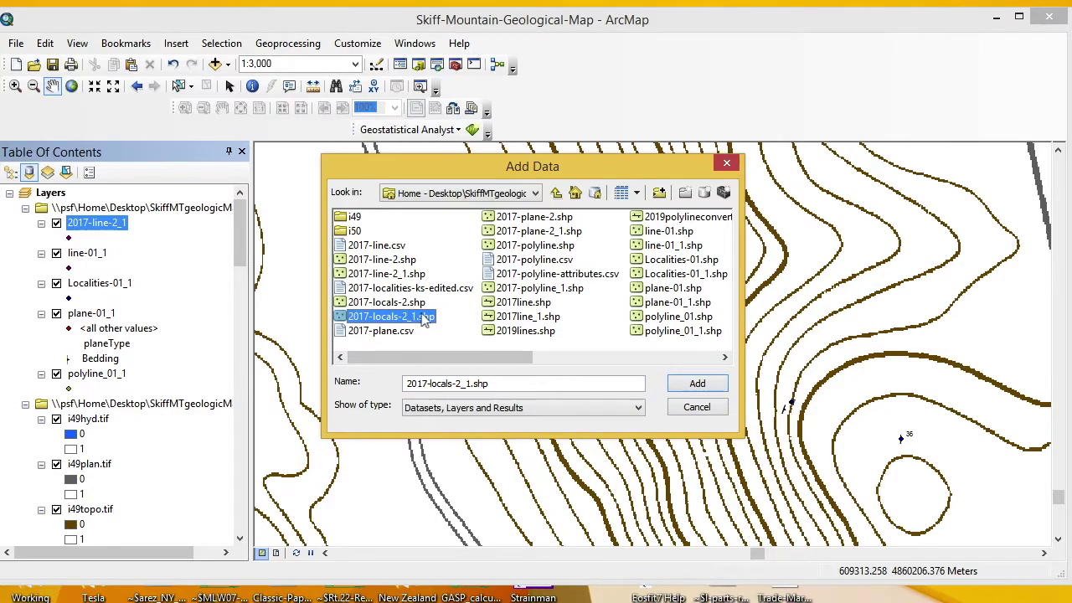
left_click(692, 390)
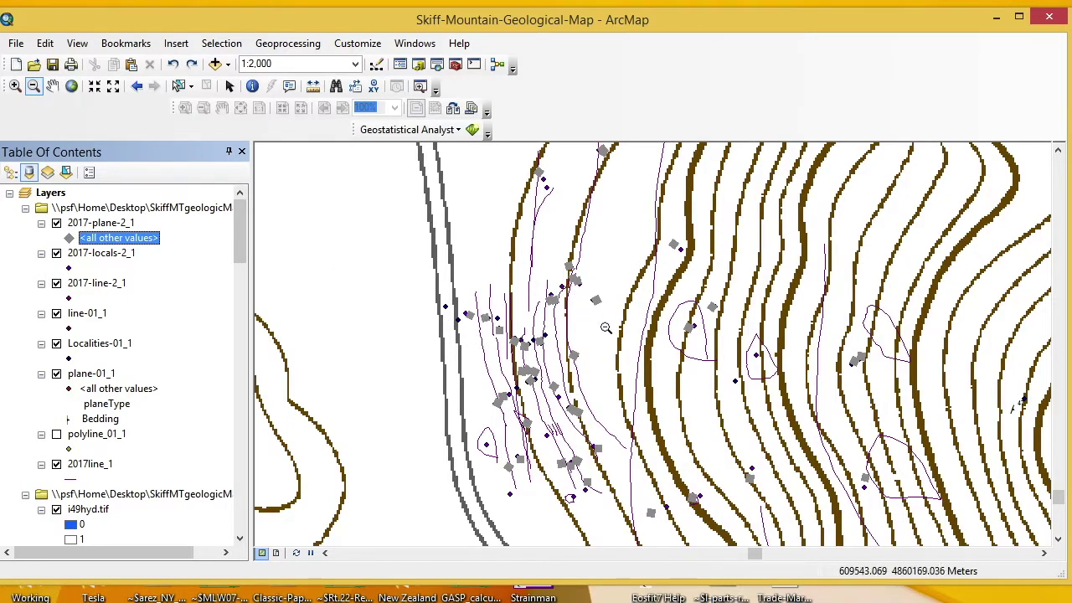
- Symbolize the 2017-plane-2_1 layer by unique values of the planeType field and add all its values
double_click(99, 223)
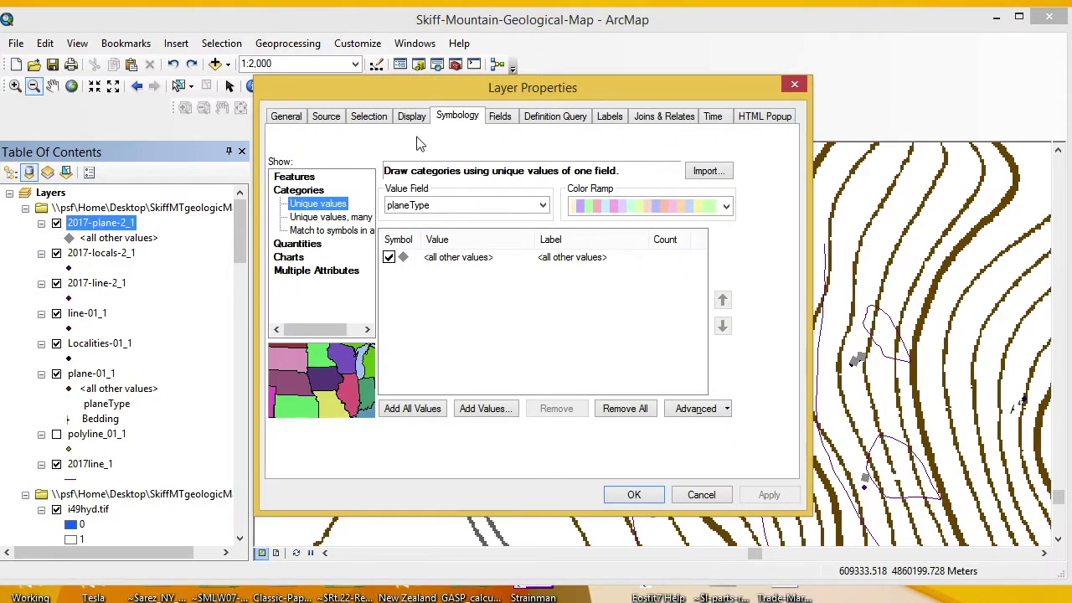
left_click(462, 122)
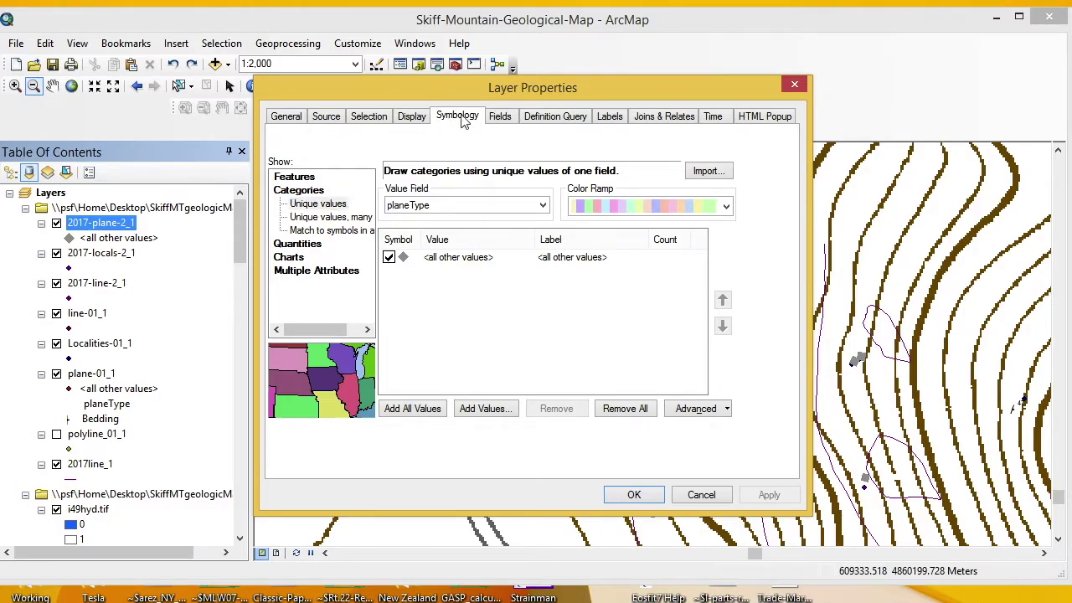
left_click(347, 204)
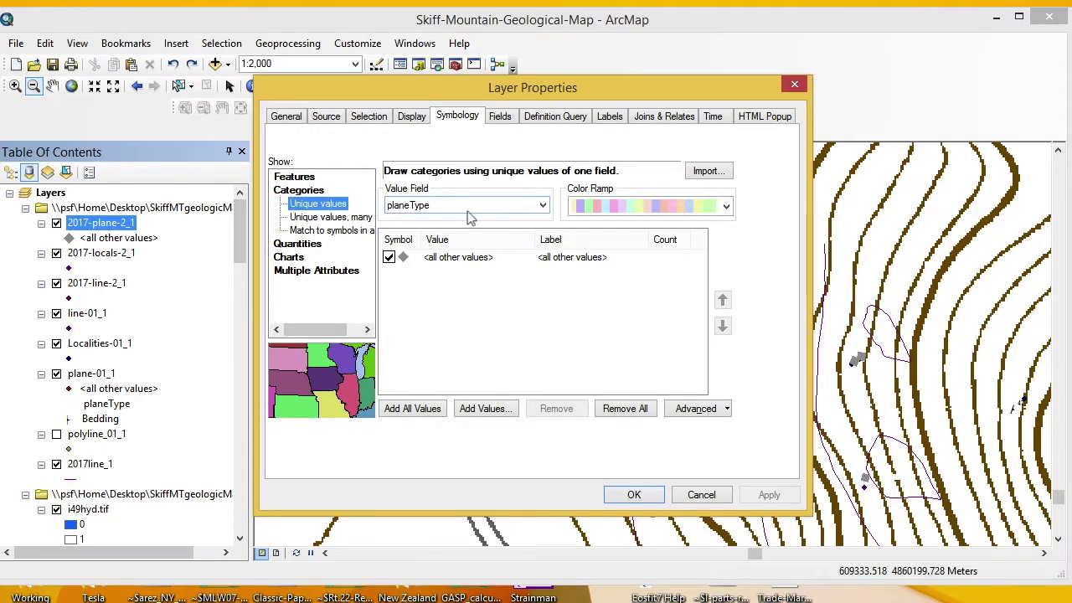
left_click(543, 205)
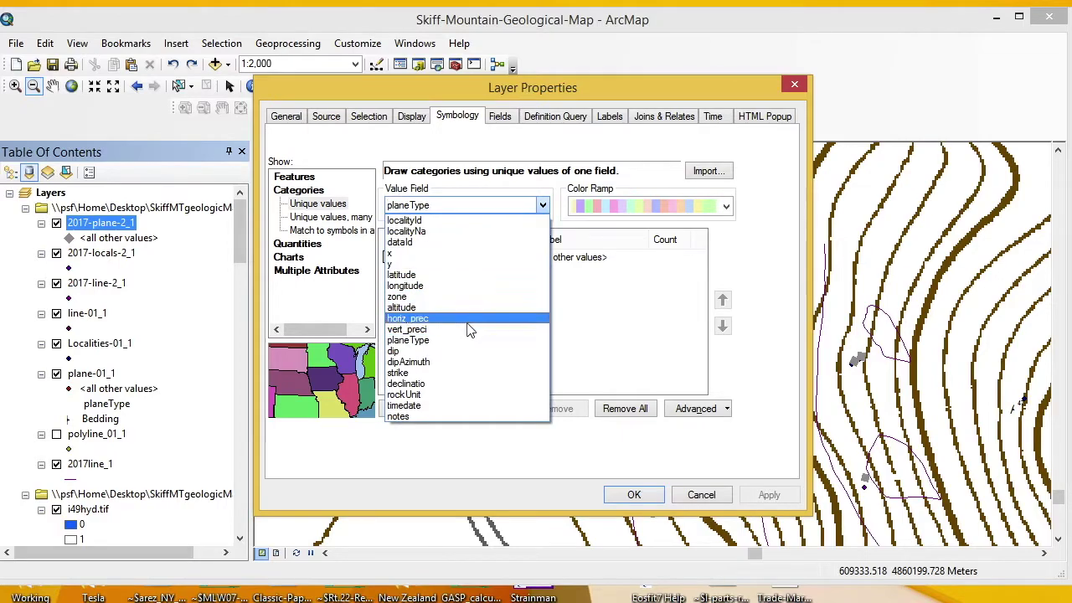
left_click(453, 341)
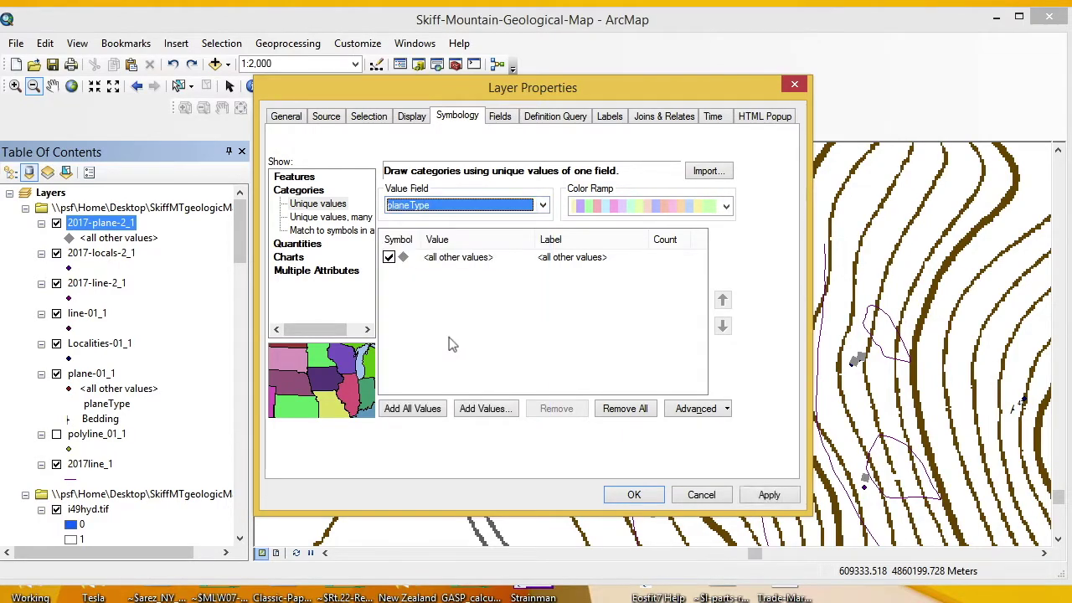
left_click(430, 416)
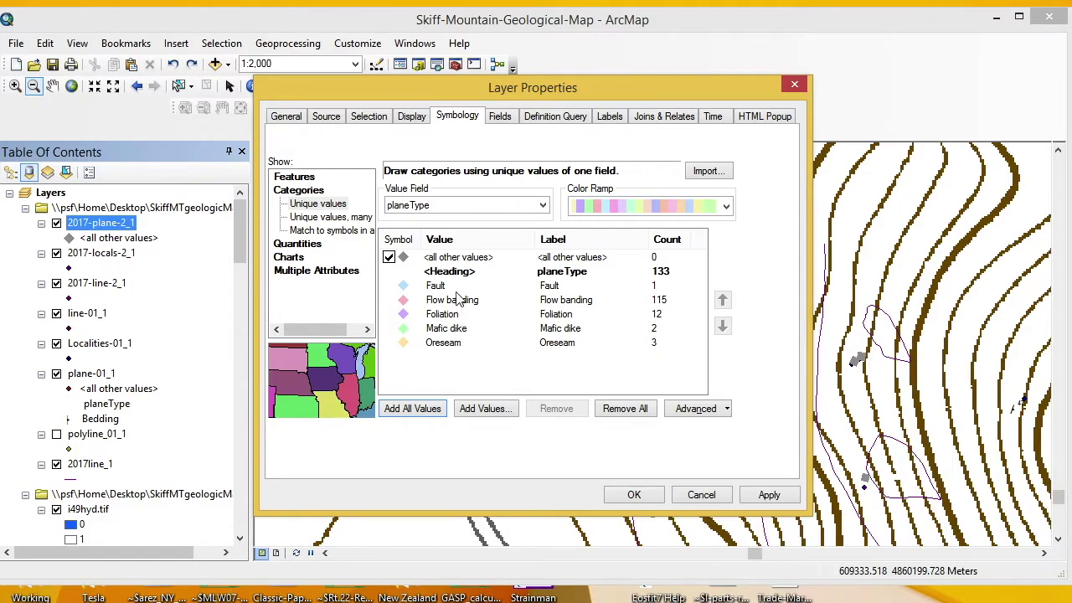
- Search the symbols for foliation and pick "Horizontal foliation in igneous rock--Showing strike and dip" for the Flow banding class
double_click(404, 302)
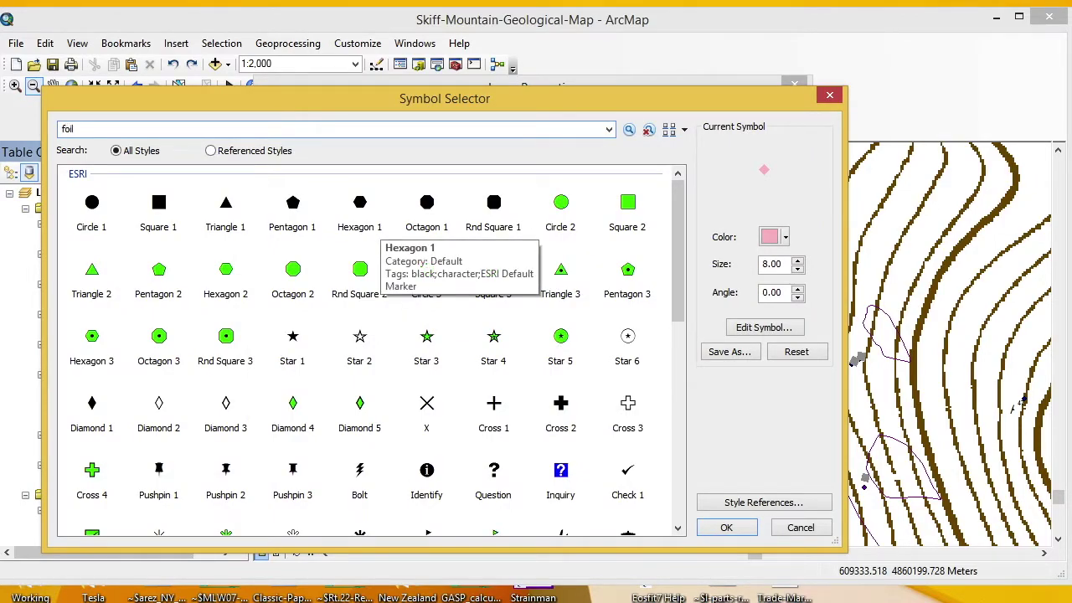
key("BackSpace")
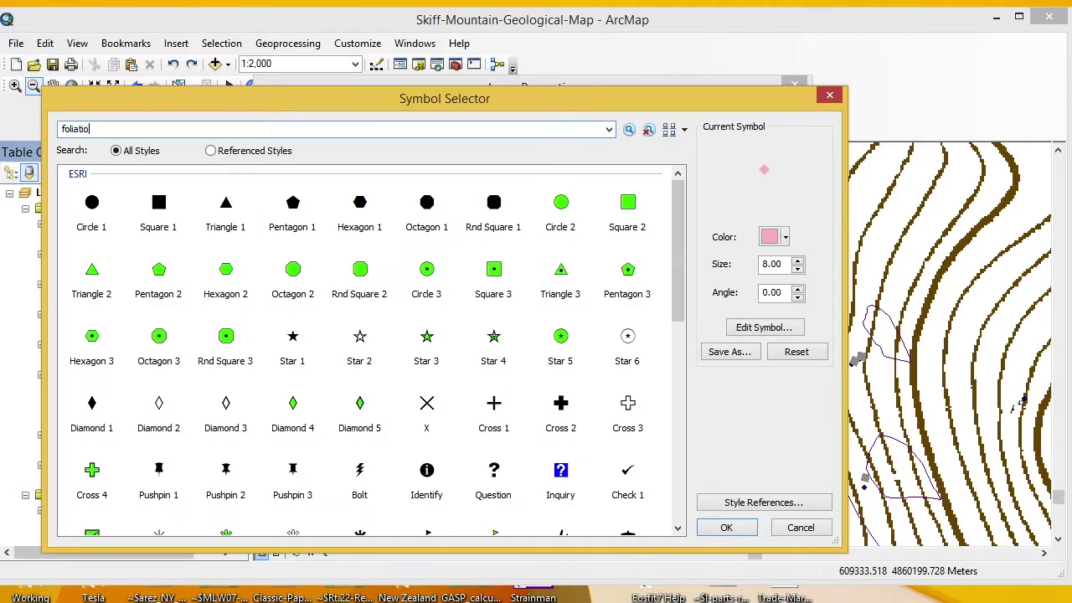
type("n")
key("Return")
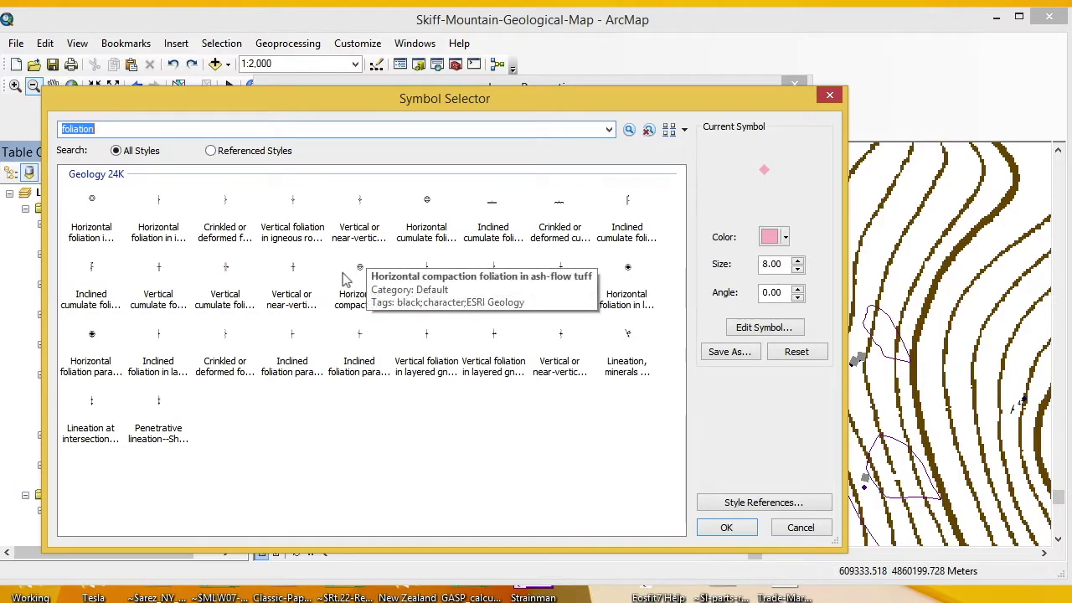
left_click(154, 235)
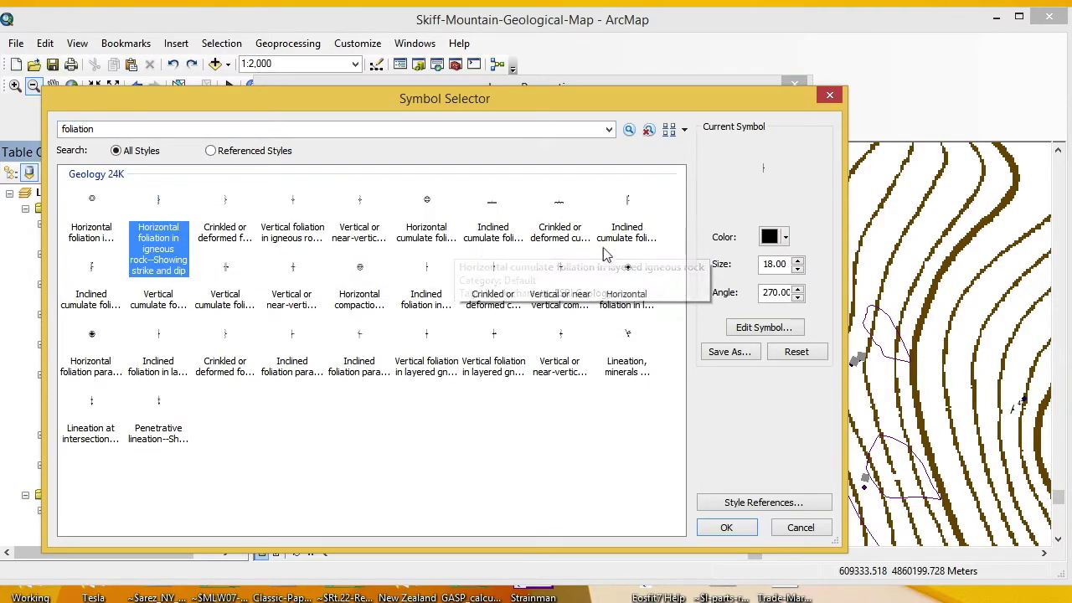
- Change the Flow banding symbol's marker to the ESRI Geology strike line with a solid triangle, Unicode 104
left_click(761, 328)
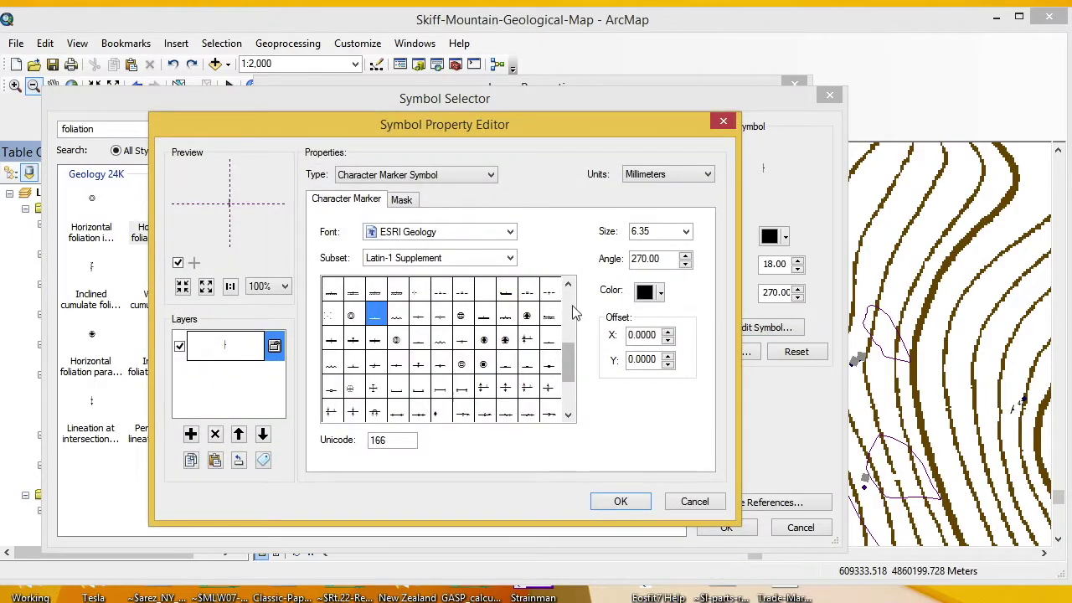
left_click(568, 285)
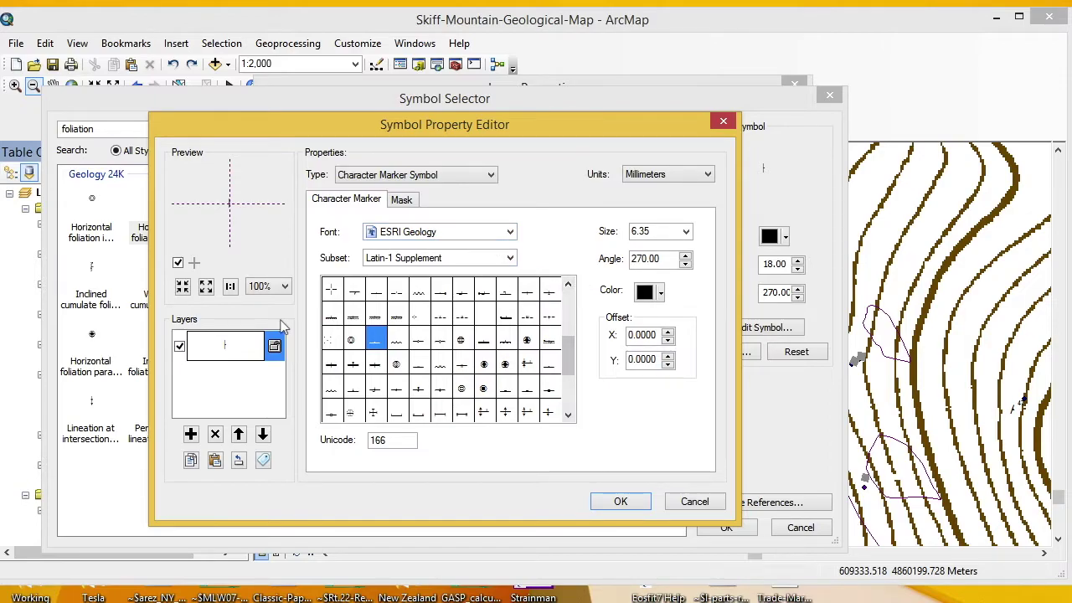
left_click(284, 287)
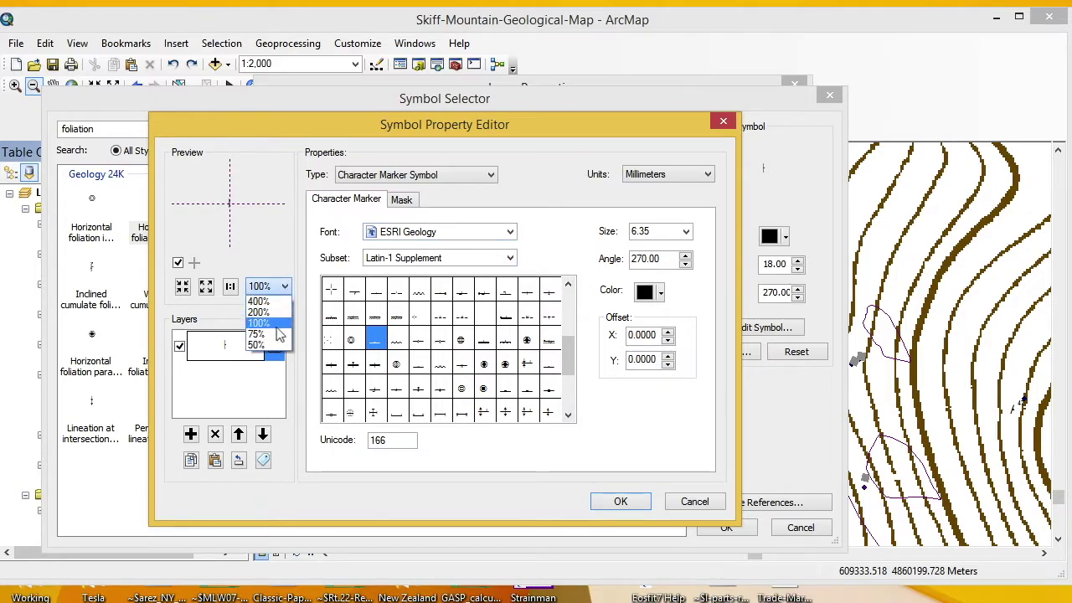
left_click(267, 301)
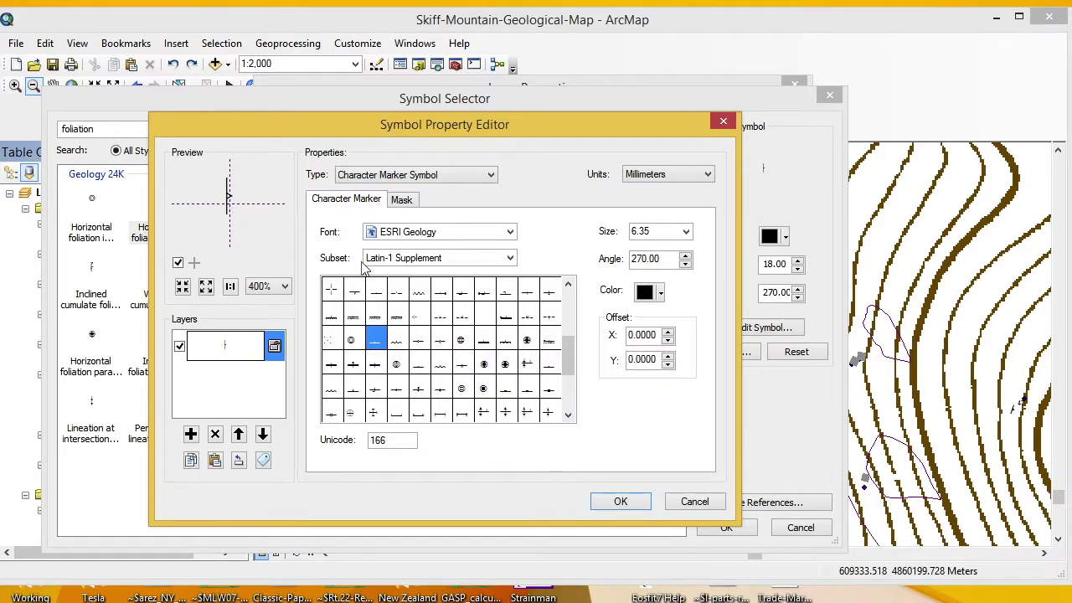
left_click(570, 286)
left_click(569, 286)
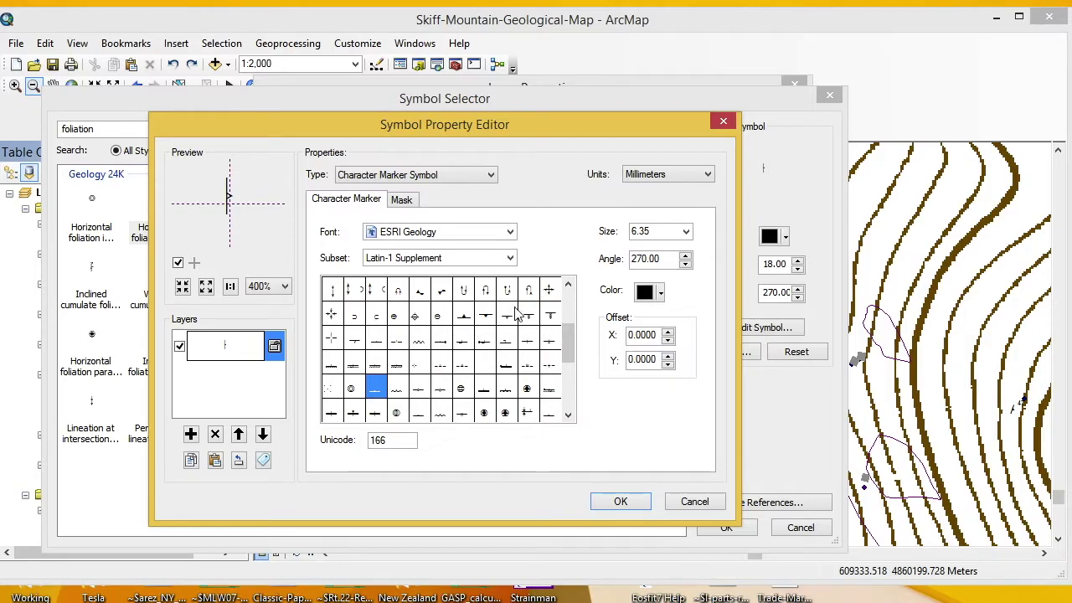
left_click(470, 323)
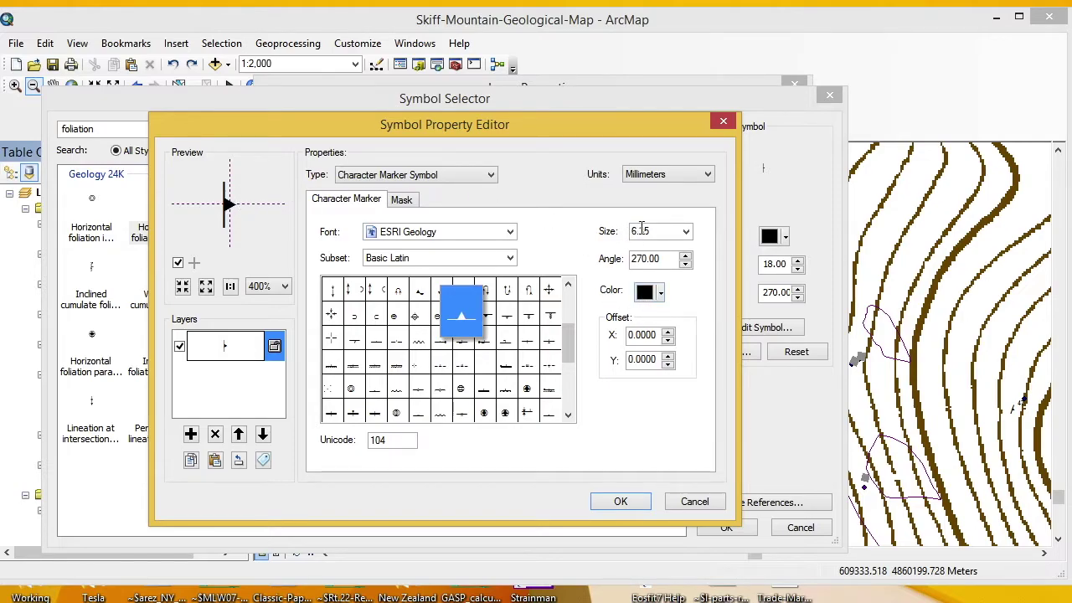
- Set the Flow banding marker's size to 5 mm and accept the edited symbol for the class
left_click(685, 233)
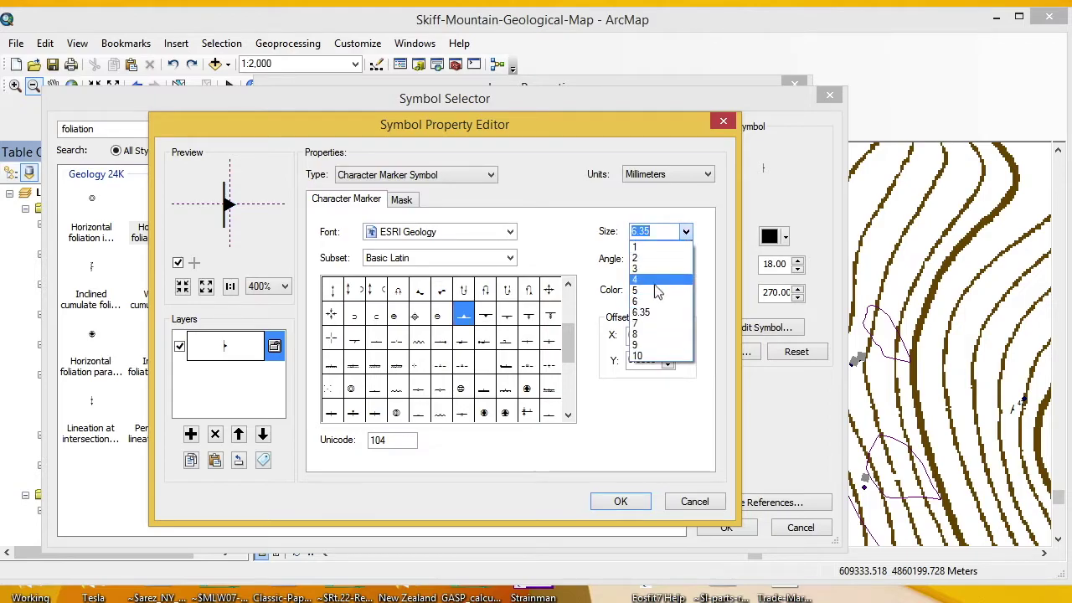
left_click(657, 293)
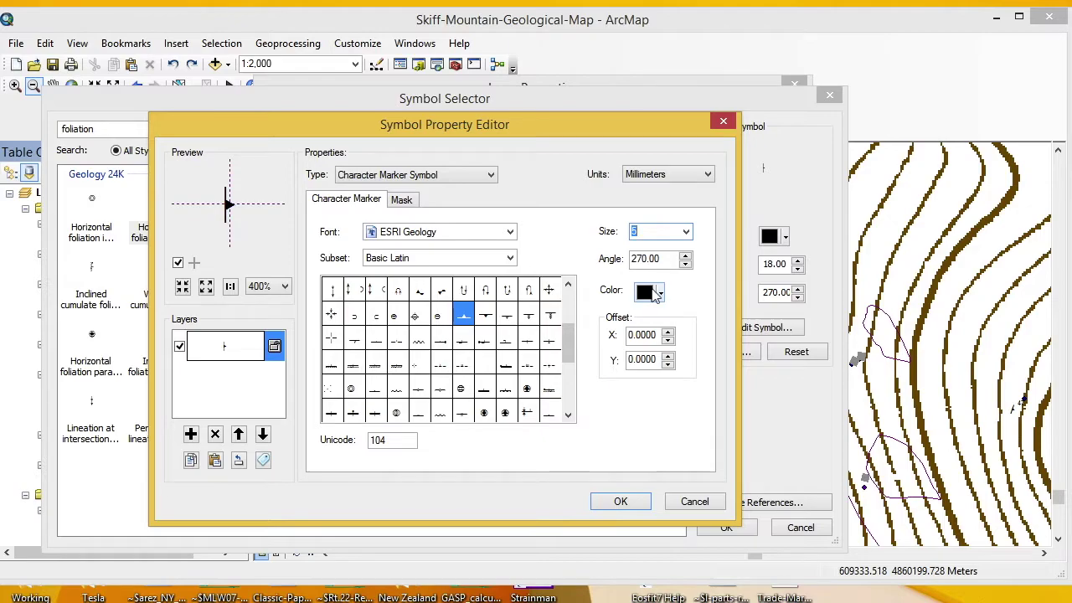
left_click(620, 502)
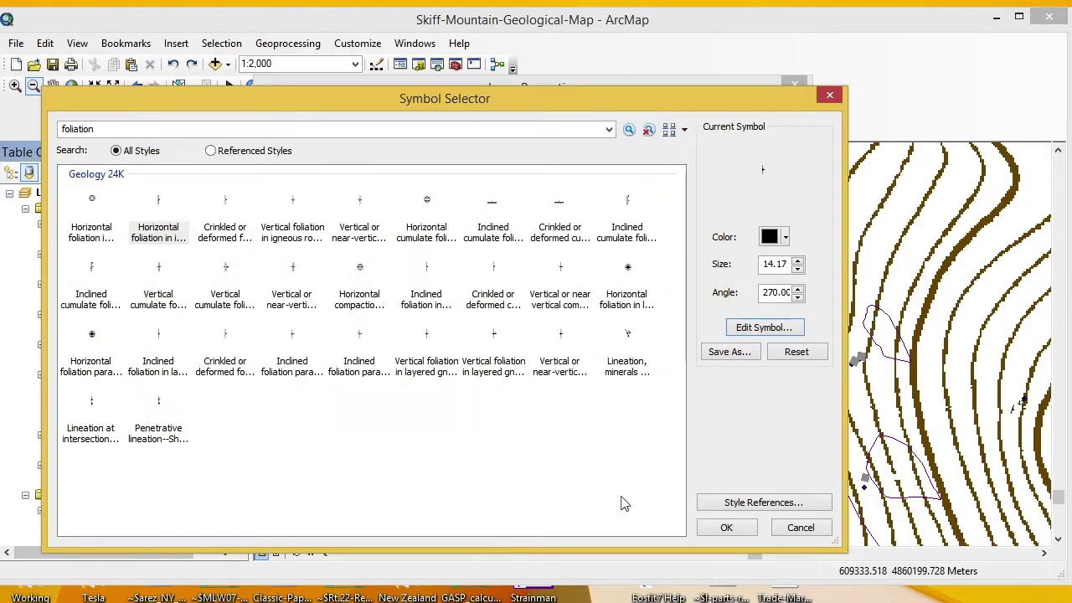
left_click(726, 528)
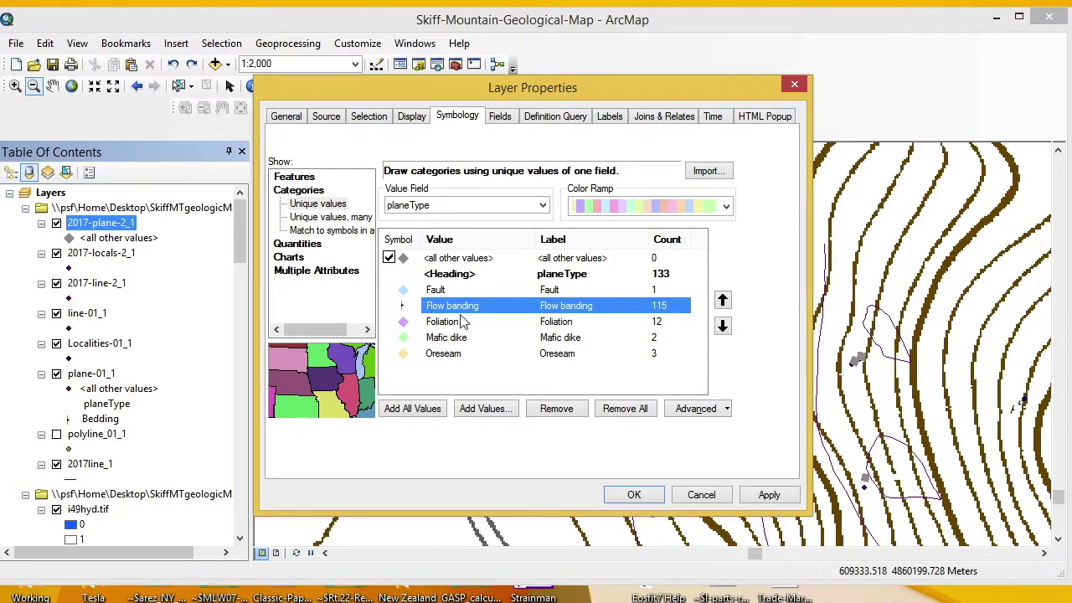
- Rotate the plane symbols by the strike field in Geographic rotation style and apply the layer's symbology to the map
left_click(726, 411)
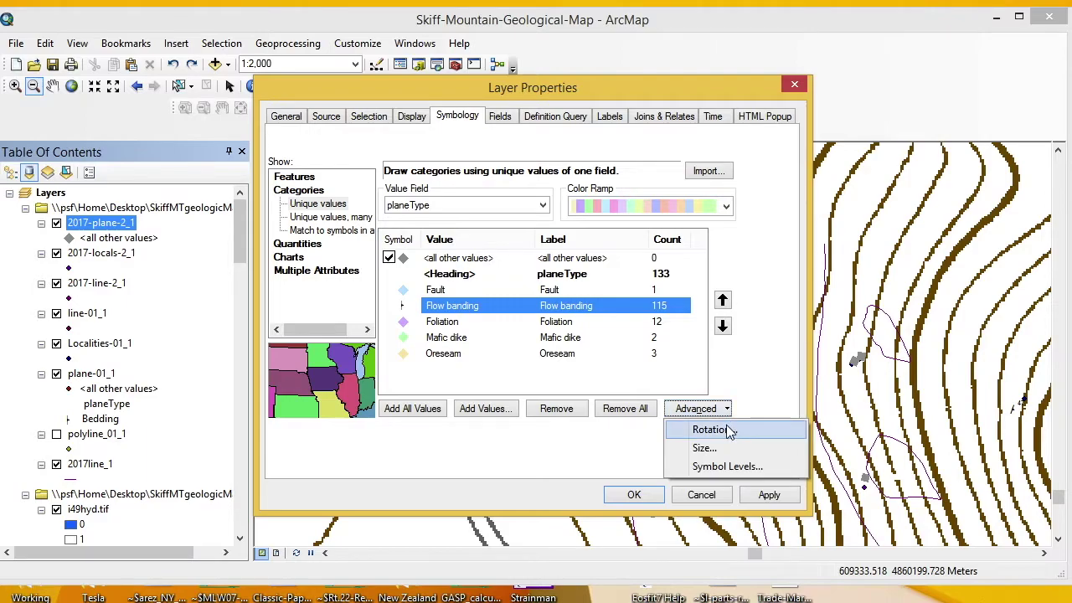
left_click(725, 432)
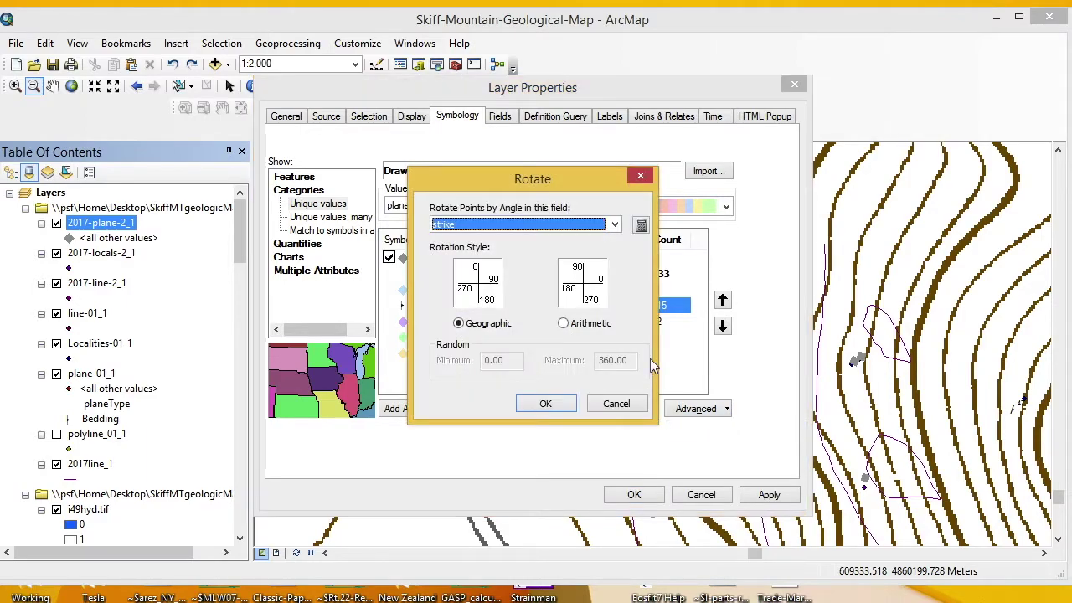
left_click(614, 226)
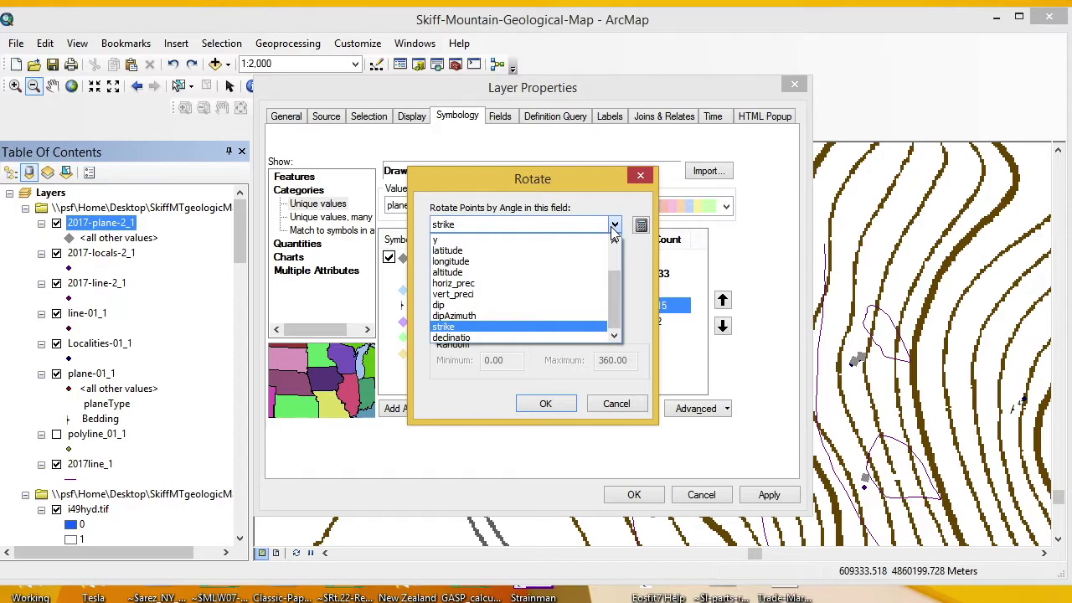
left_click(567, 326)
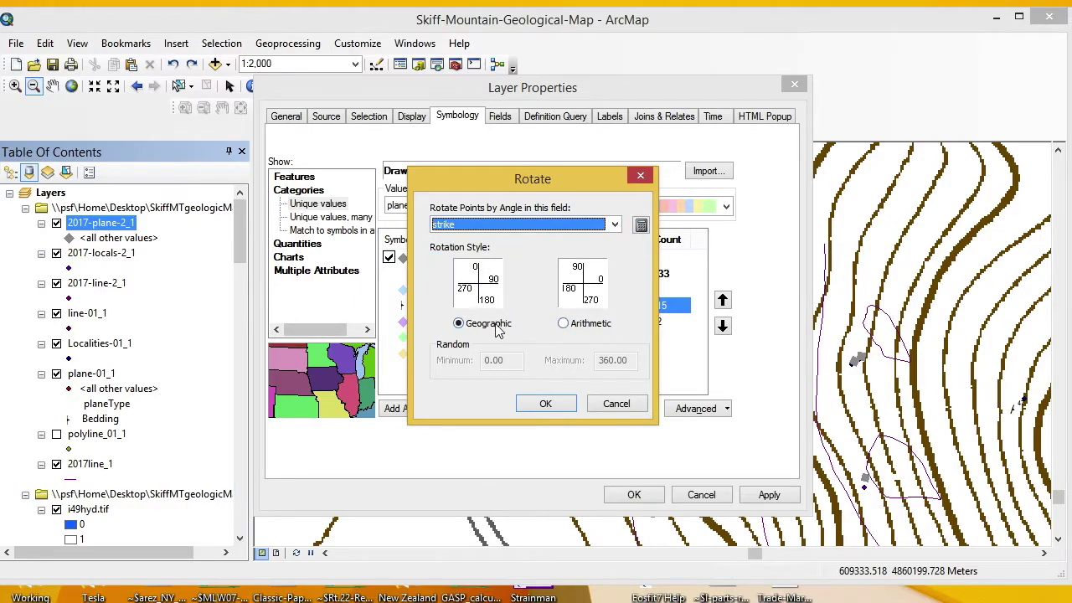
left_click(554, 409)
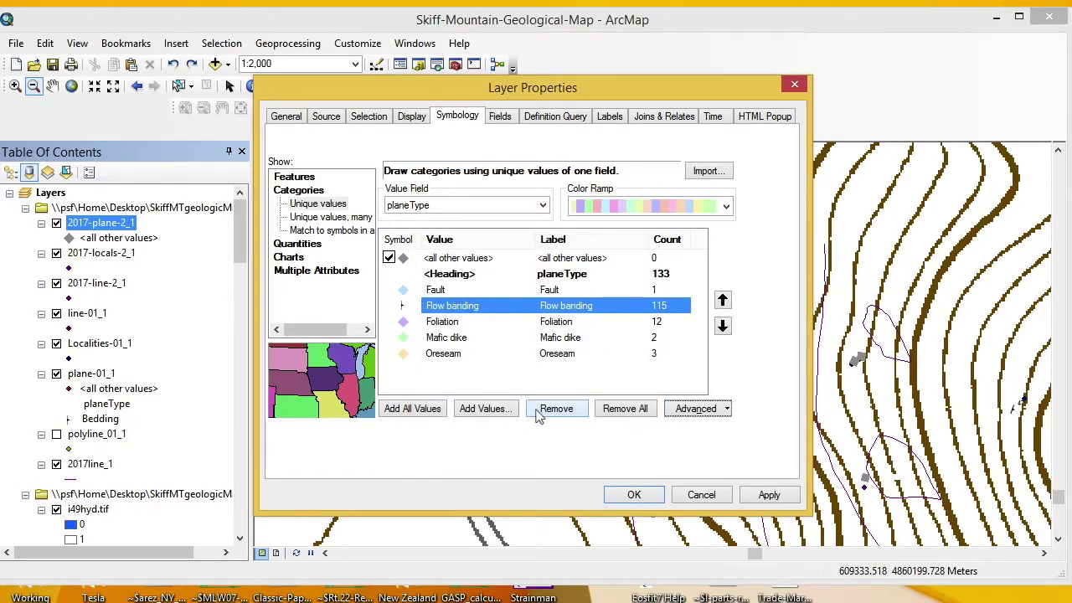
left_click(634, 495)
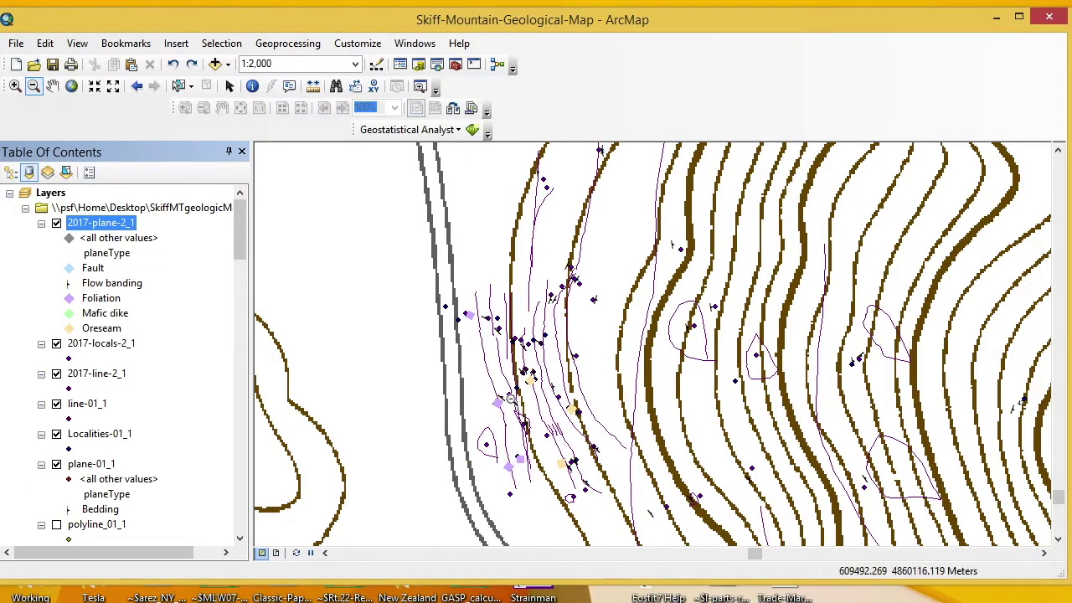
- Turn on feature labels for the 2017-plane-2_1 layer using the dip field as the label text
left_click(15, 86)
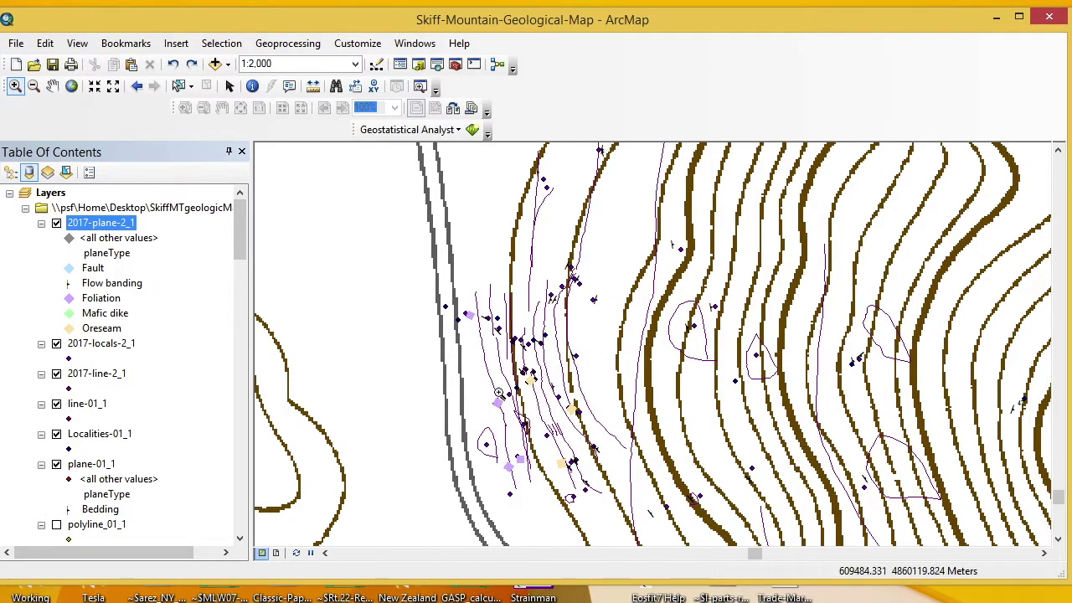
scroll(503, 398, "up", 2)
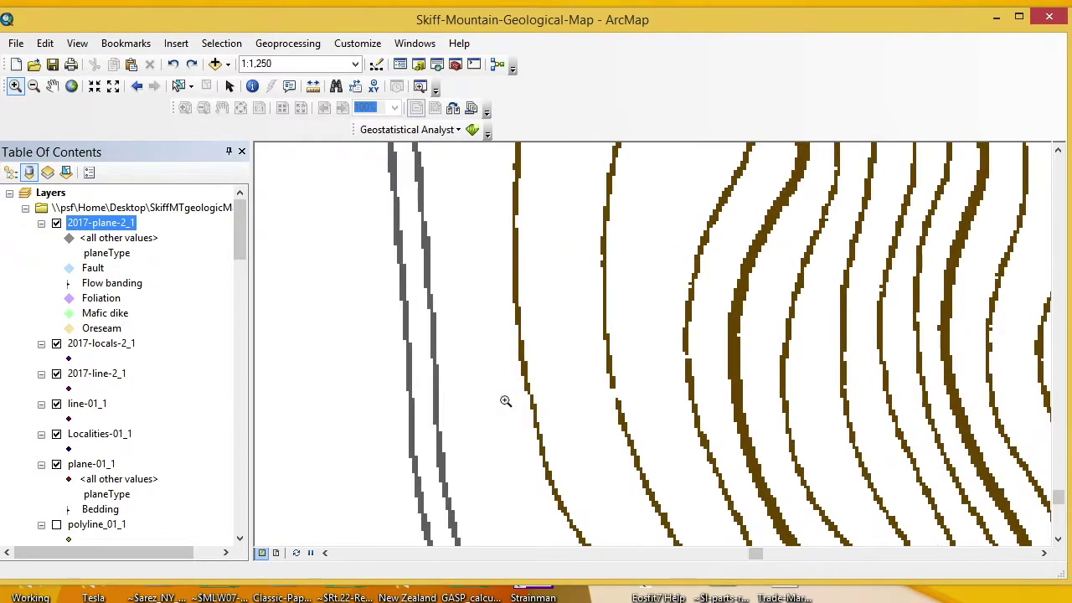
scroll(505, 402, "up", 2)
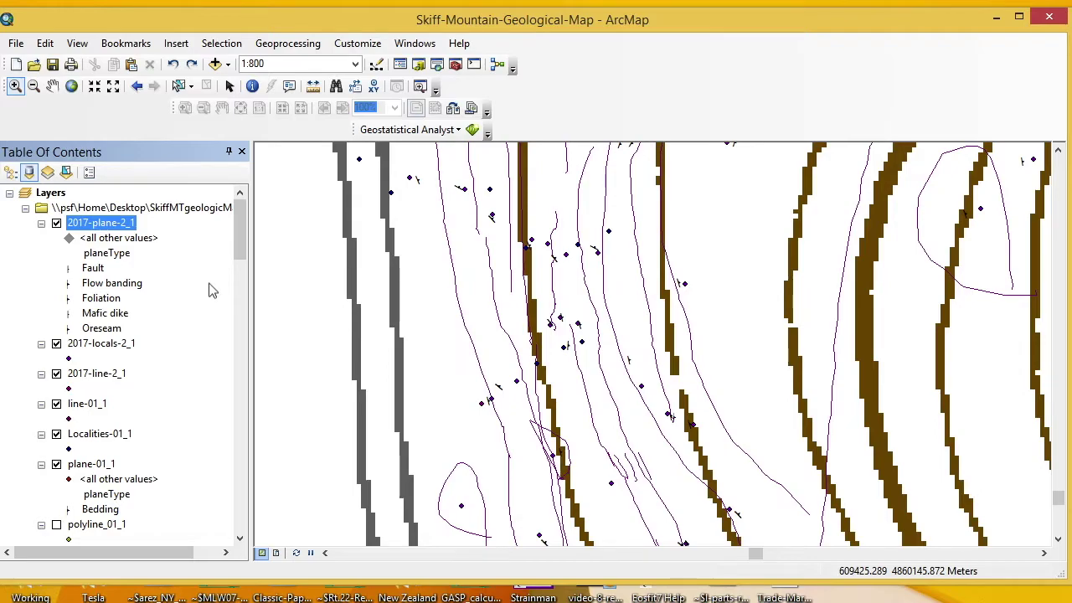
double_click(101, 287)
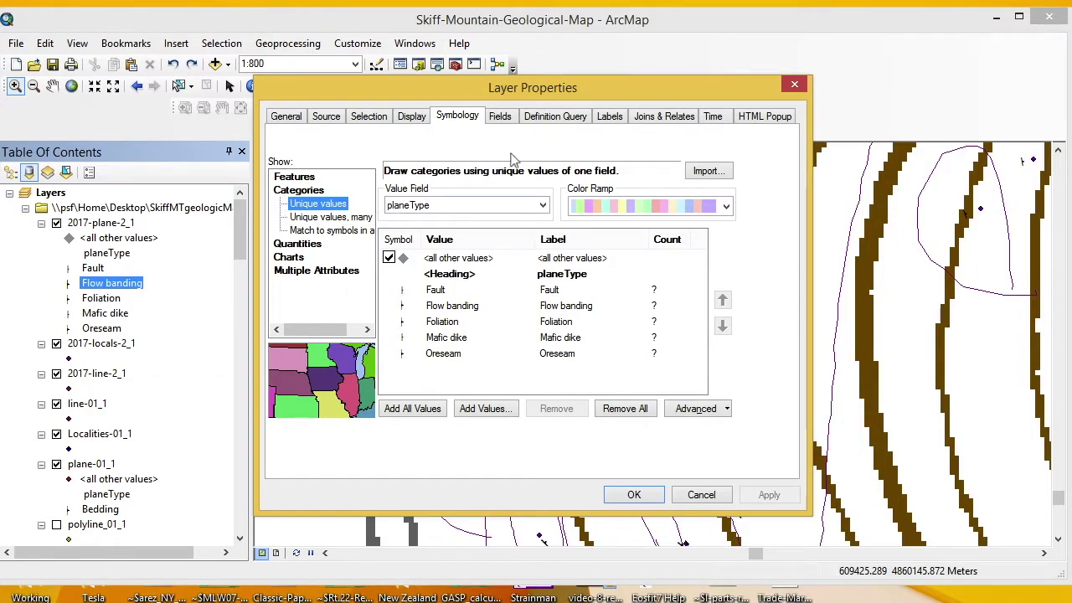
left_click(619, 120)
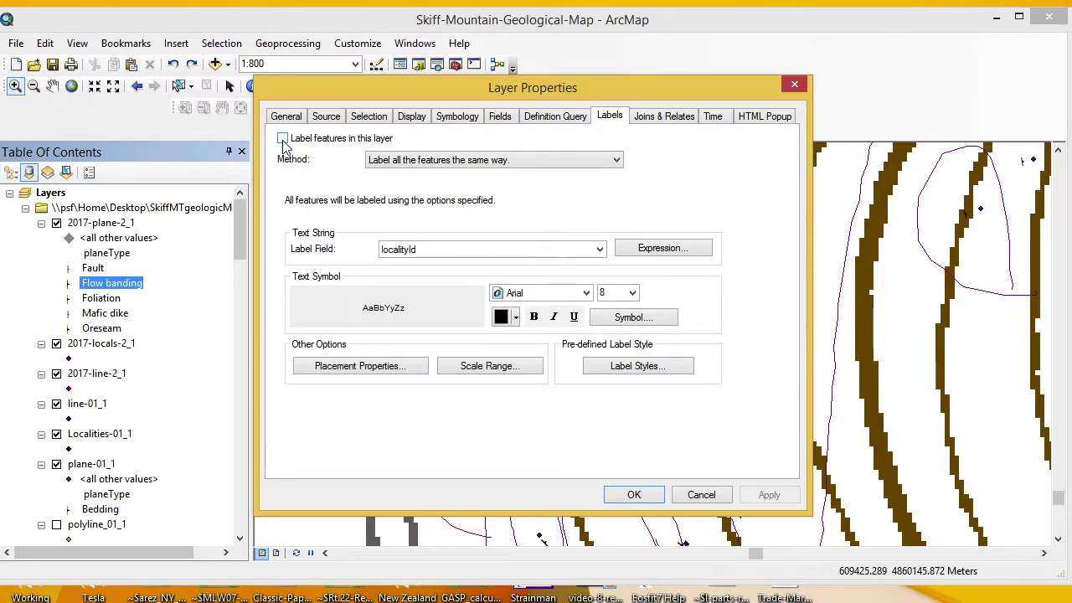
left_click(283, 139)
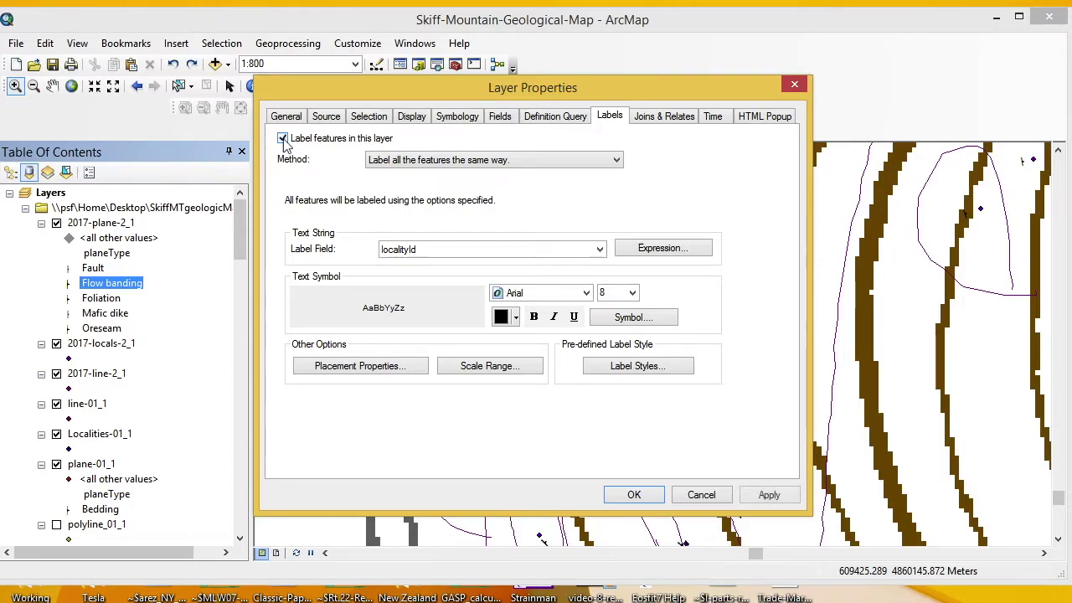
left_click(600, 249)
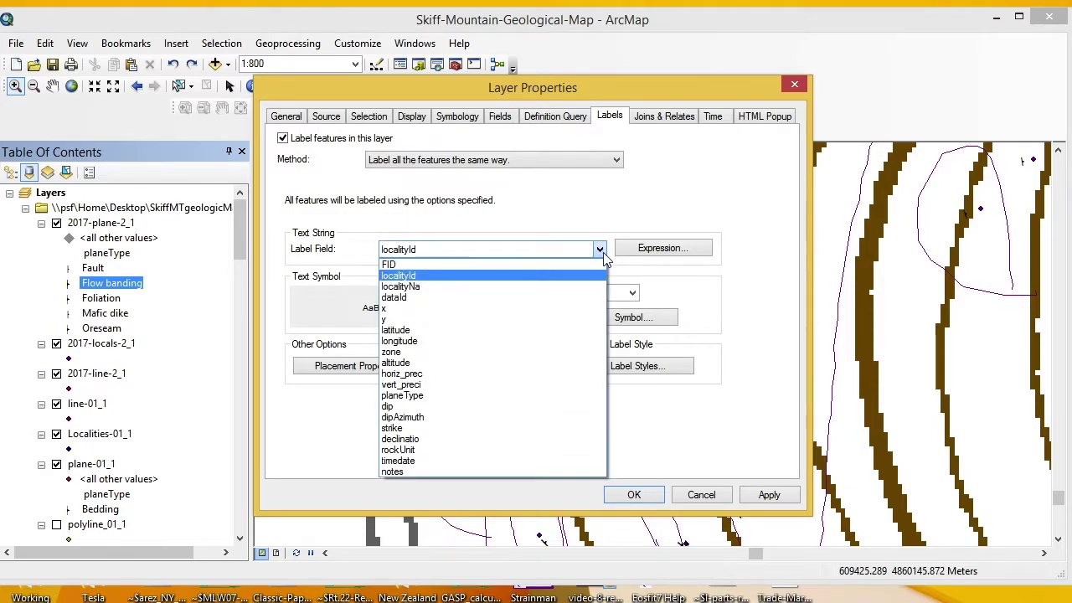
left_click(533, 408)
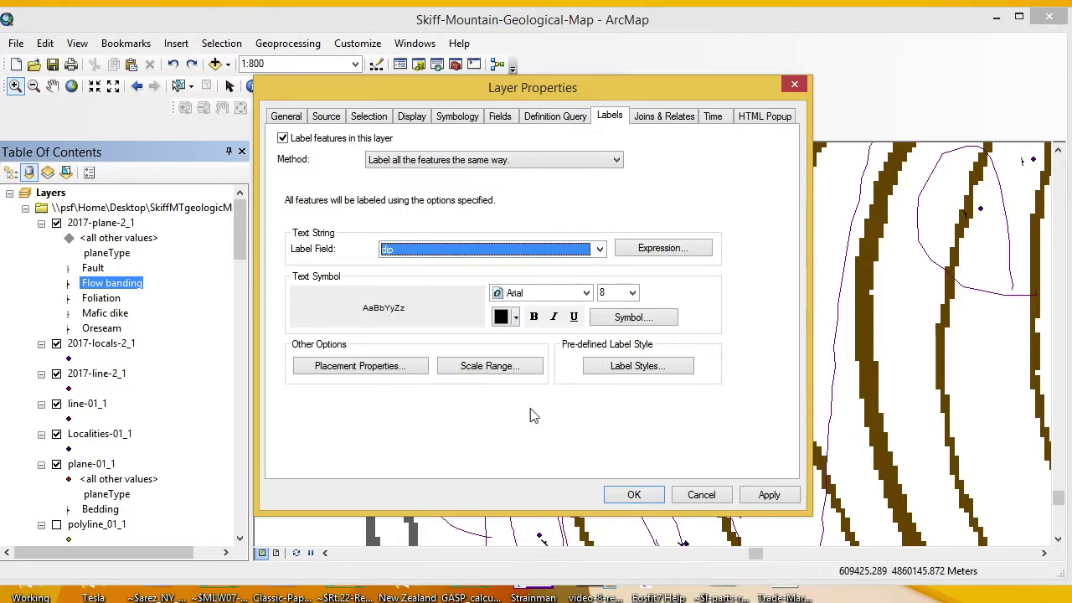
- Set the dip labels' text size to 6, accept placement offset horizontally around the point, and apply the labels
left_click(634, 293)
left_click(633, 310)
left_click(632, 310)
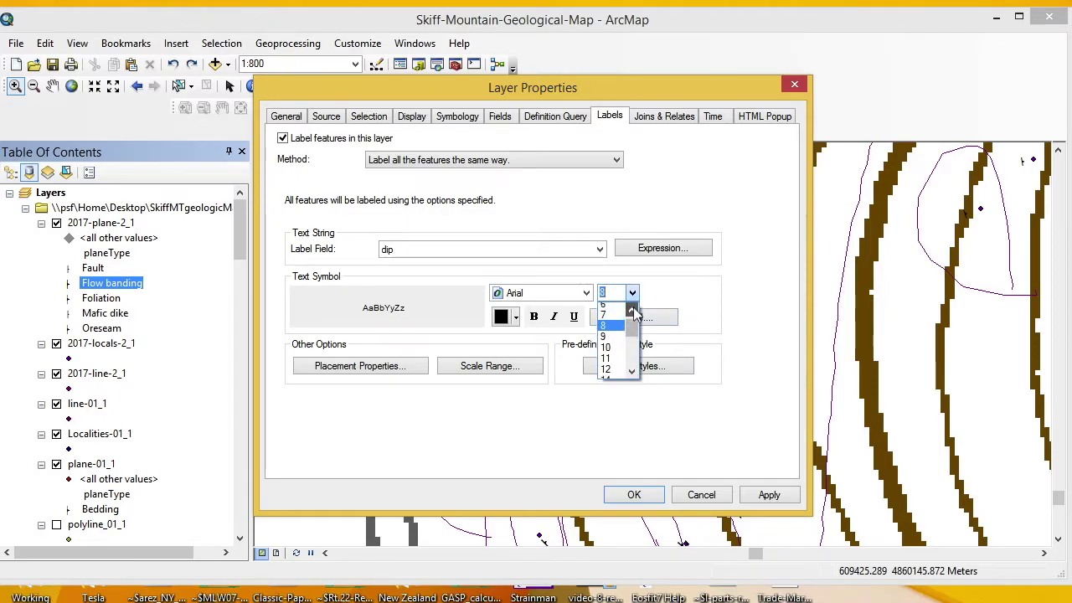
left_click(616, 308)
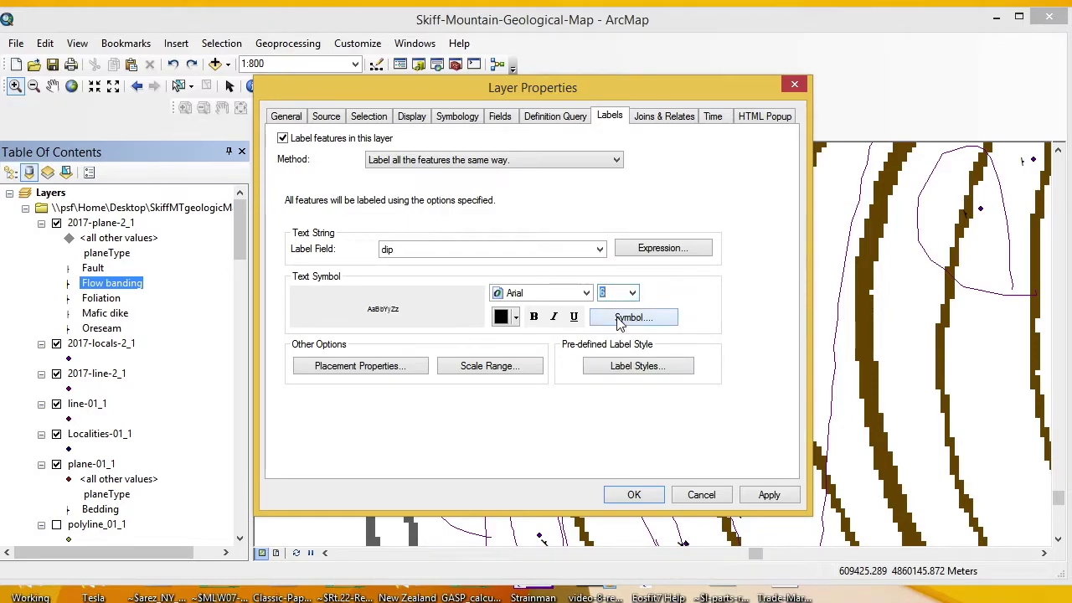
left_click(395, 369)
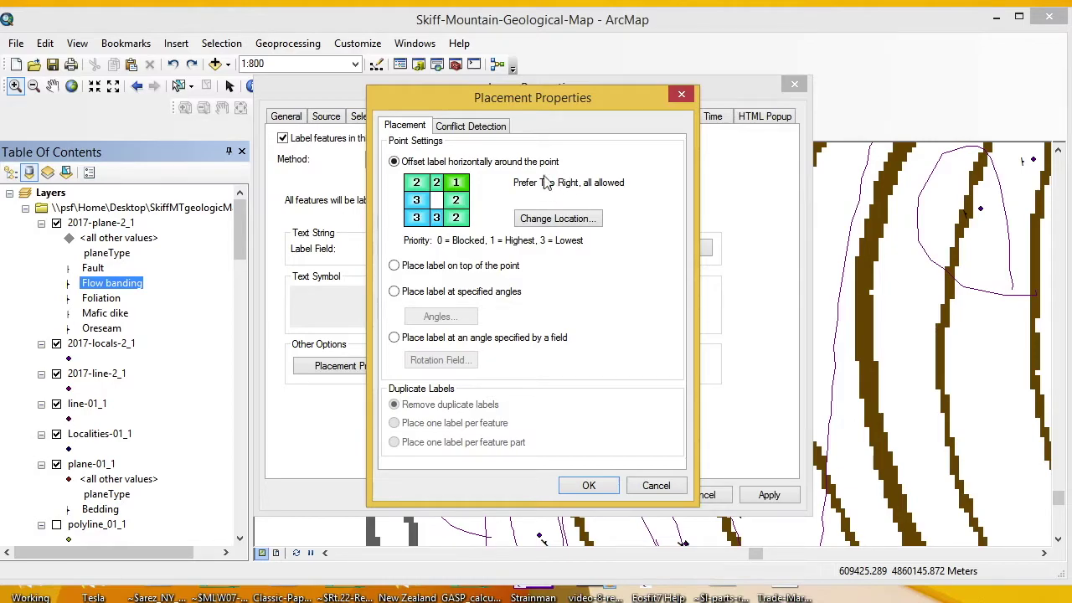
left_click(580, 488)
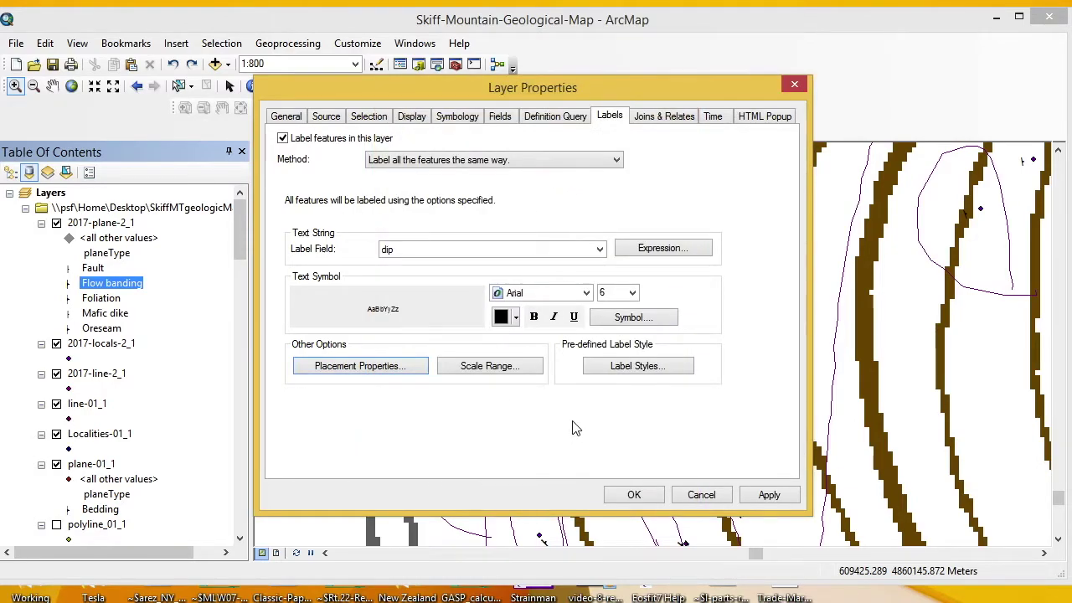
left_click(786, 495)
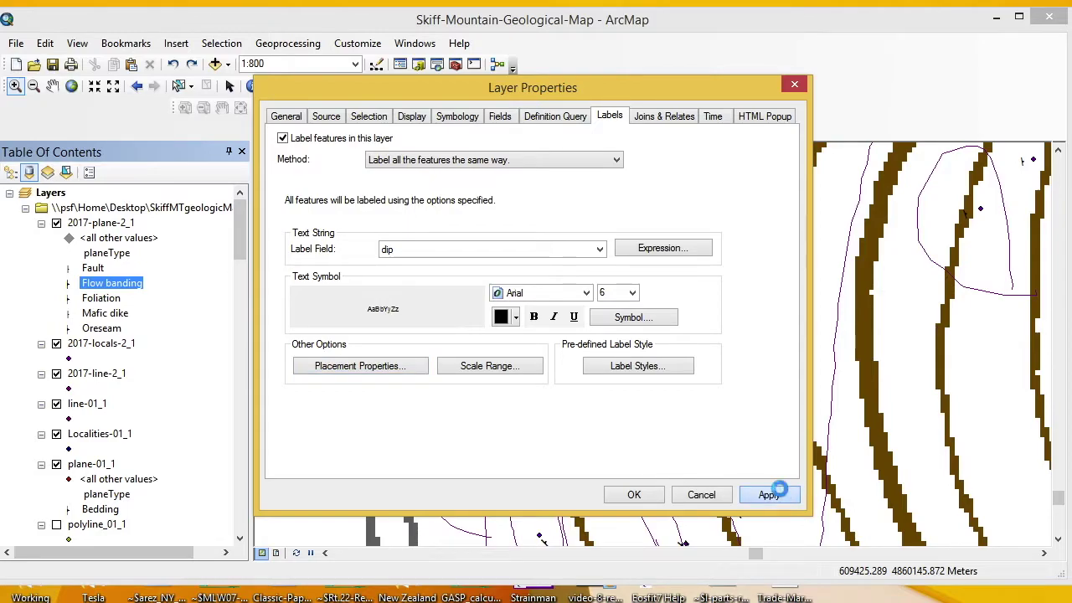
left_click(649, 496)
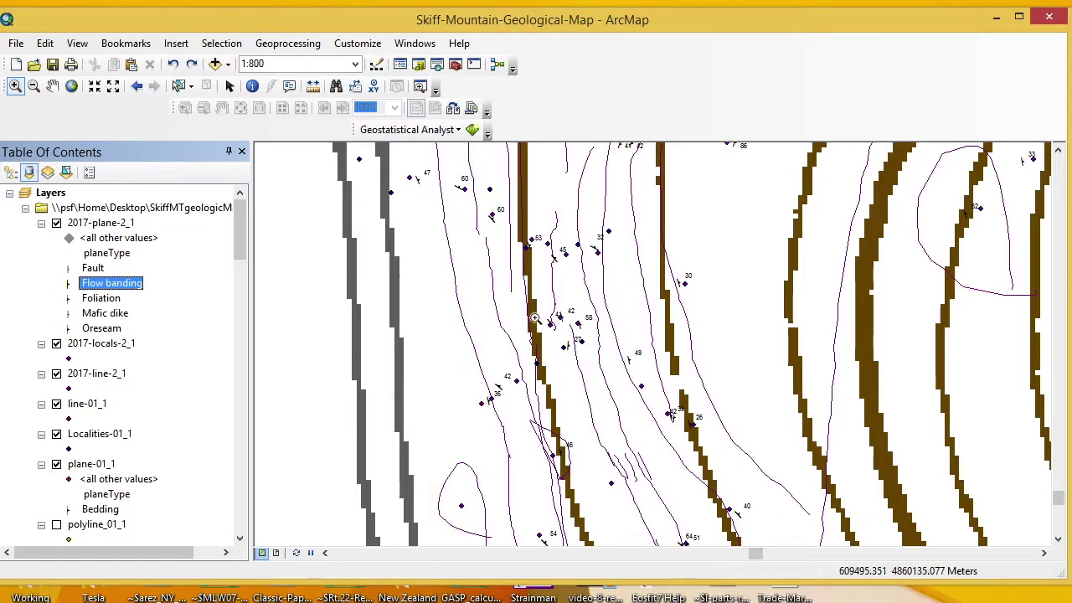
- Switch the map to layout view and set its scale to 1:10,000
left_click(277, 554)
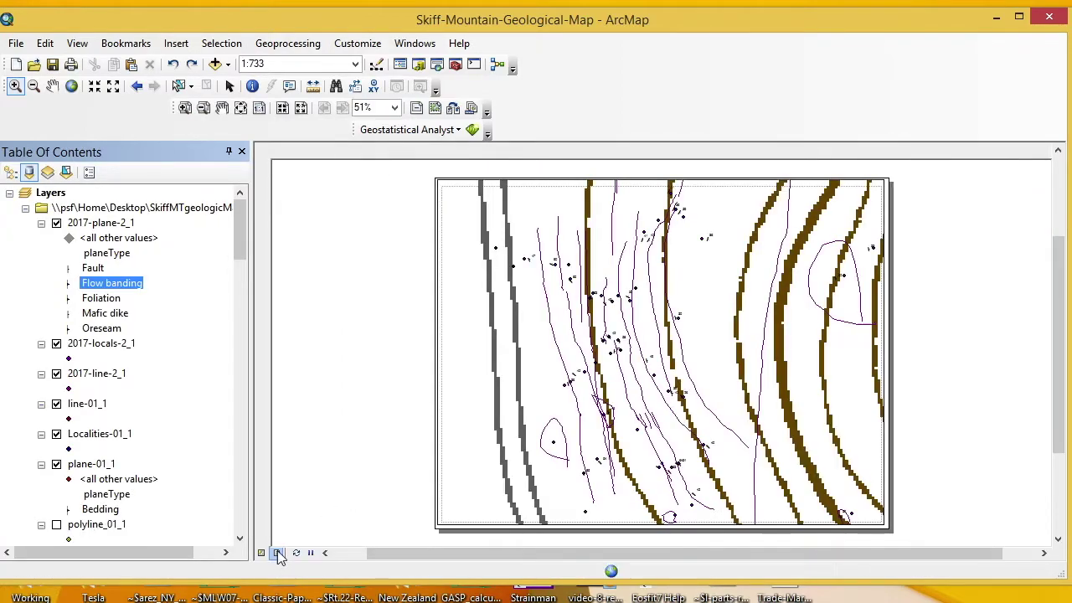
left_click(356, 66)
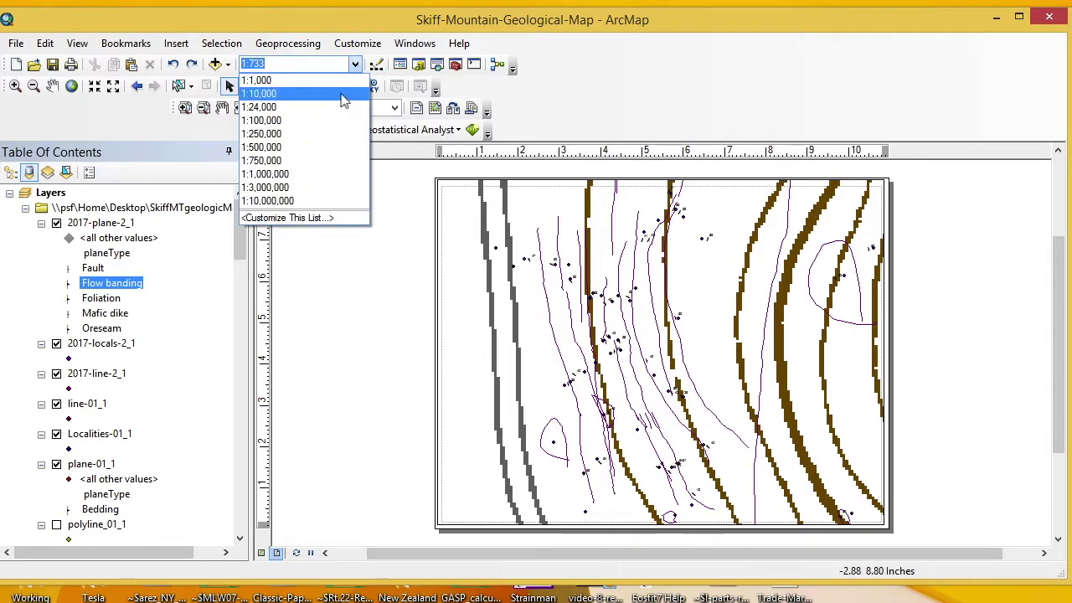
left_click(344, 94)
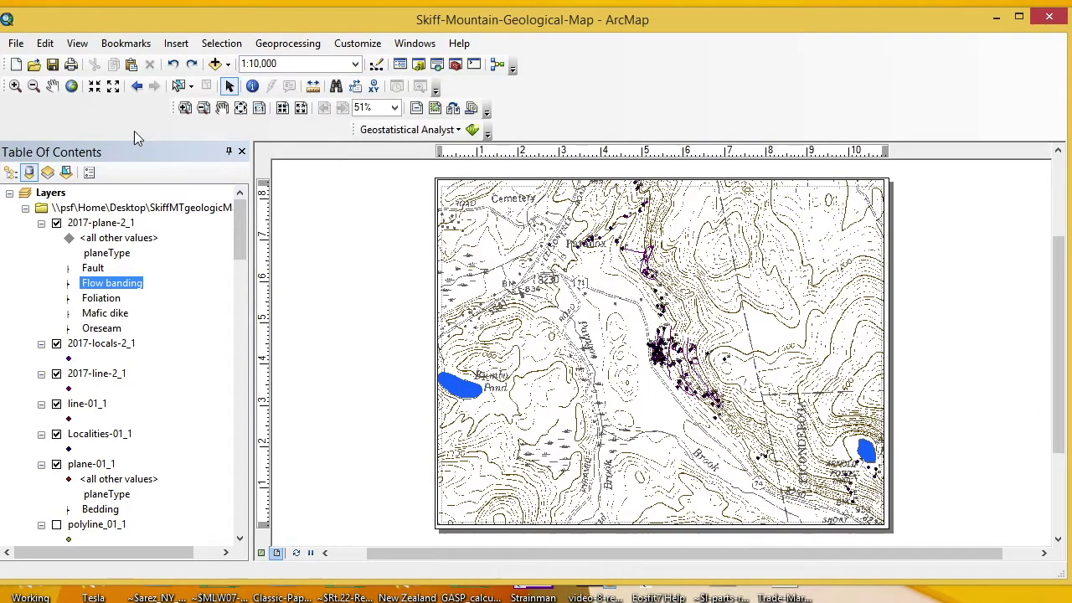
- Examine the dip labels and plane symbols in the dense measurement cluster on the layout page
left_click(186, 110)
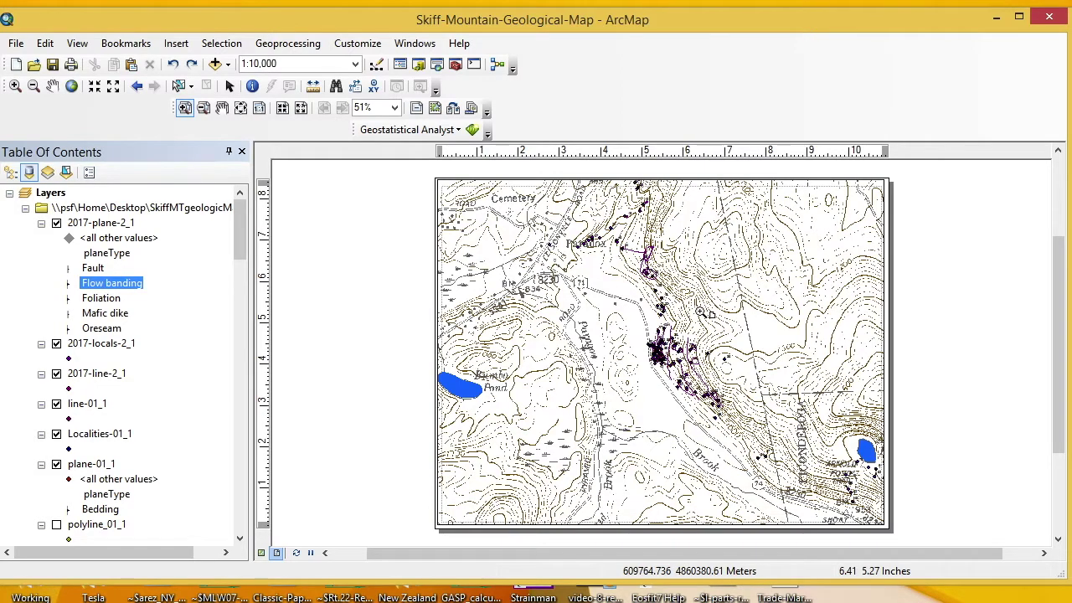
left_click(683, 353)
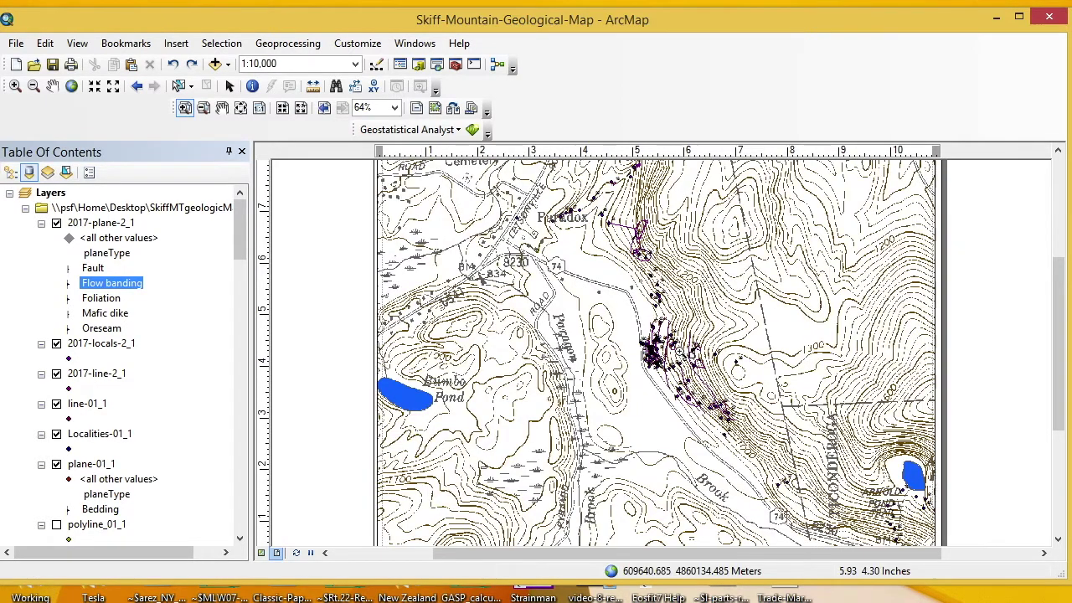
left_click(684, 353)
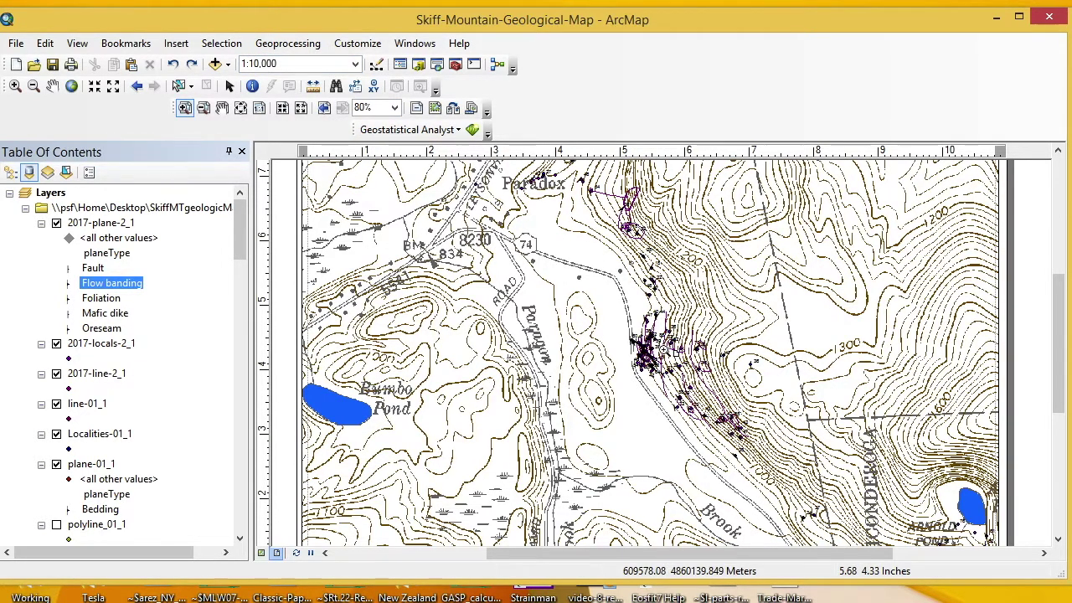
left_click(664, 351)
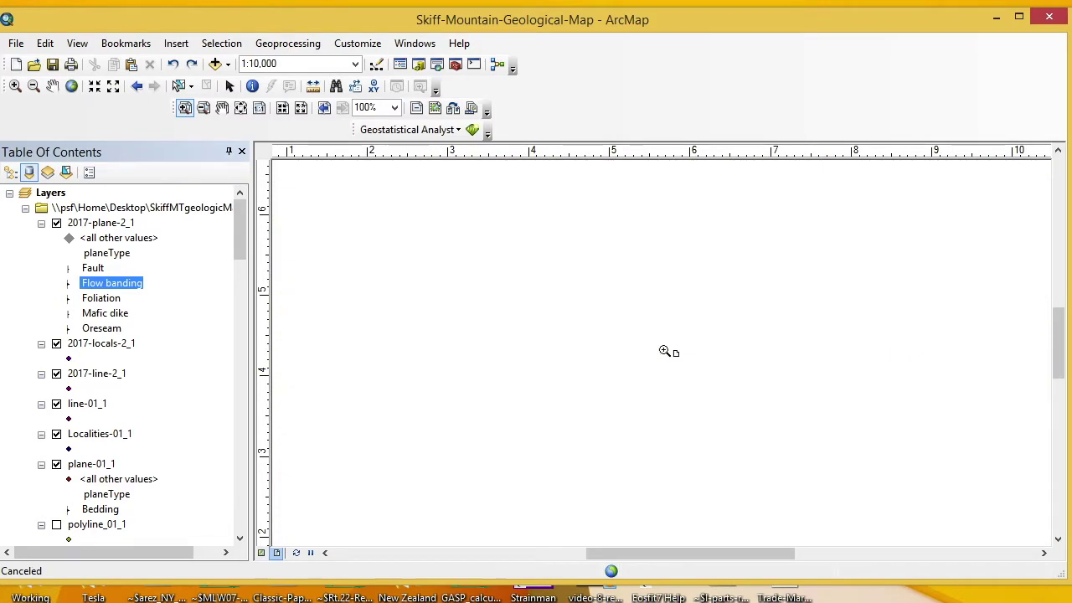
left_click(664, 351)
left_click(664, 351)
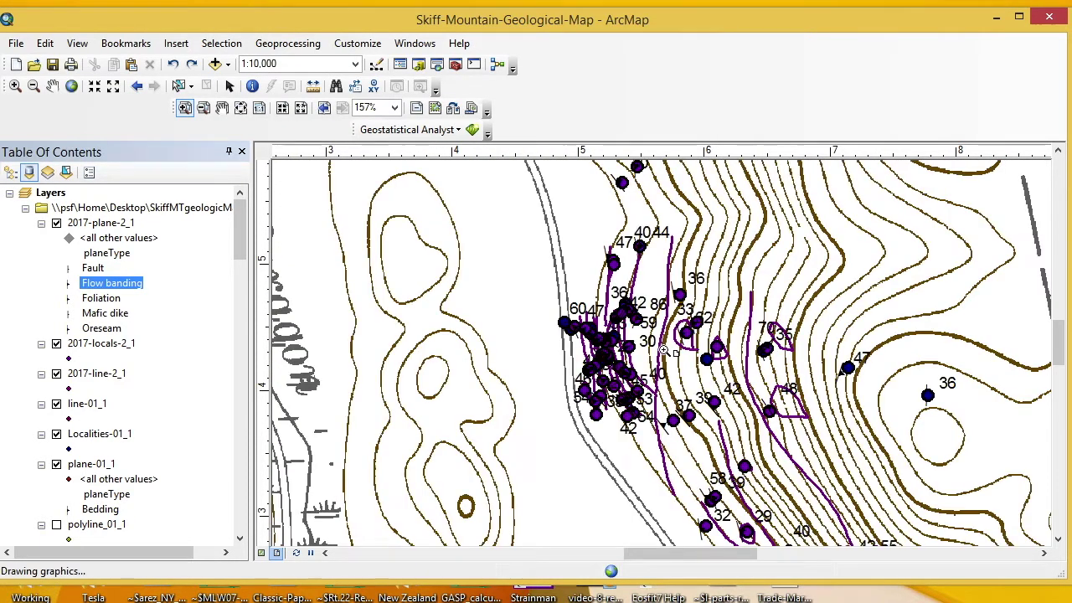
left_click(665, 351)
left_click(664, 351)
left_click(664, 351)
left_click(665, 351)
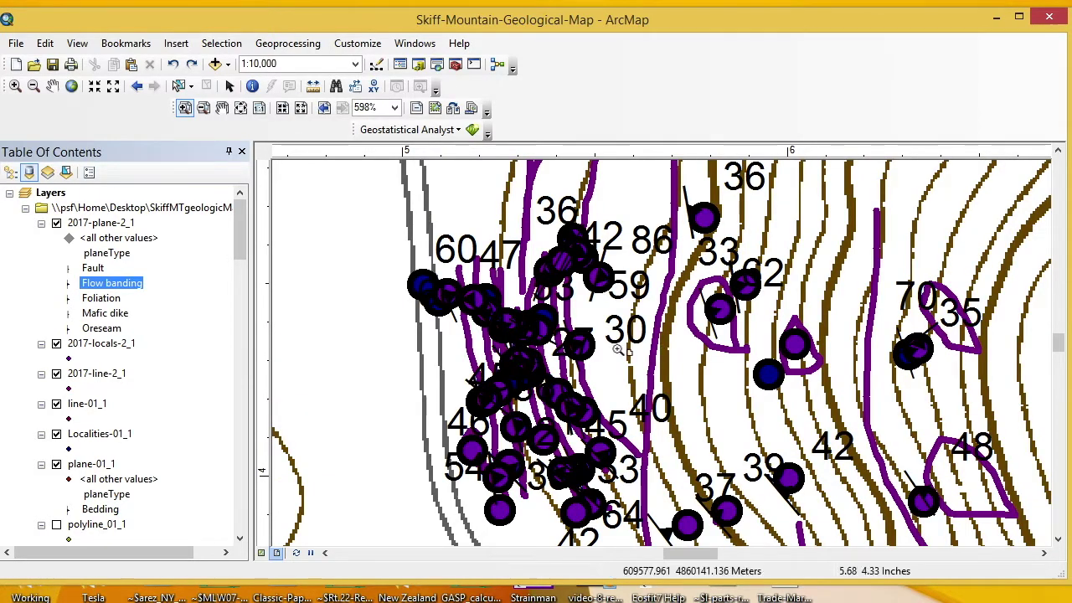
- Hide the line-01_1, 2017-line-2_1, 2017-locals-2_1, plane-01_1 and Localities-01_1 layers
left_click(57, 404)
left_click(56, 374)
left_click(57, 344)
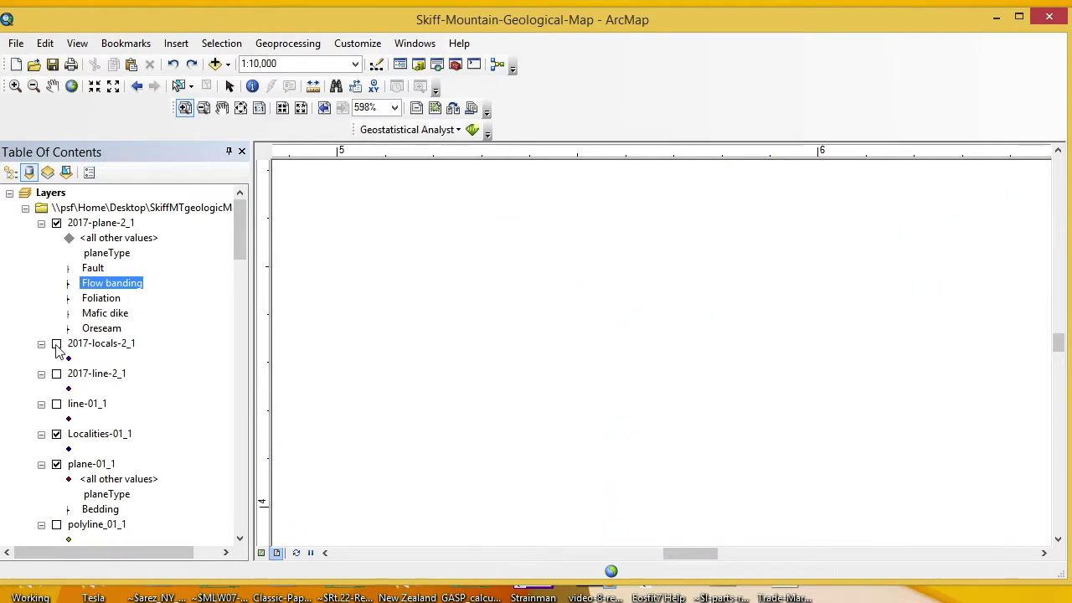
left_click(56, 465)
left_click(56, 433)
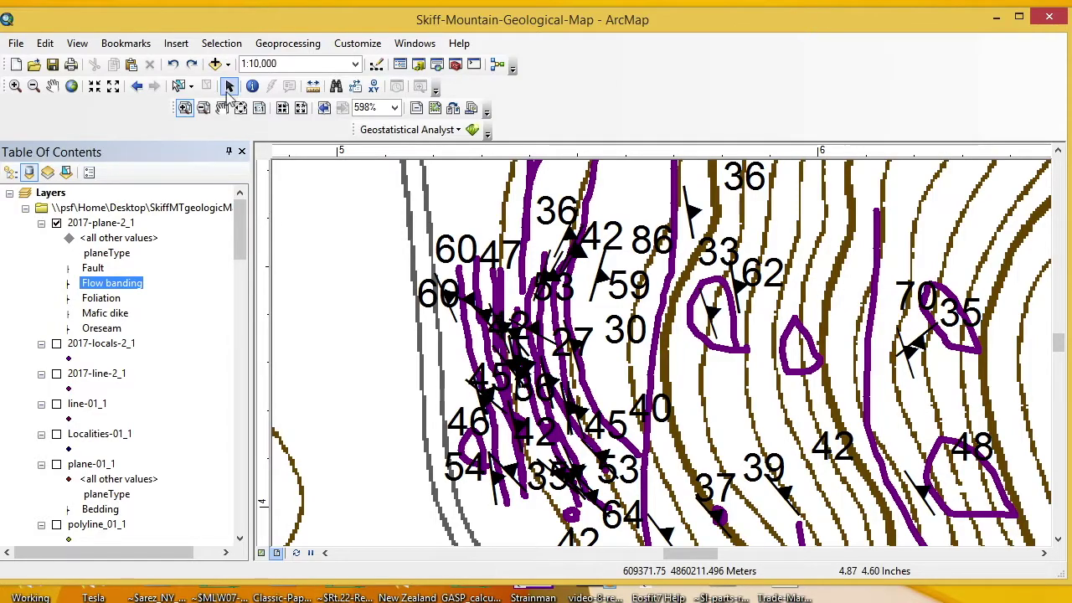
- Examine the strike and dip symbols across the field area with the 2017-plane-2_1 attribute table open
left_click(222, 107)
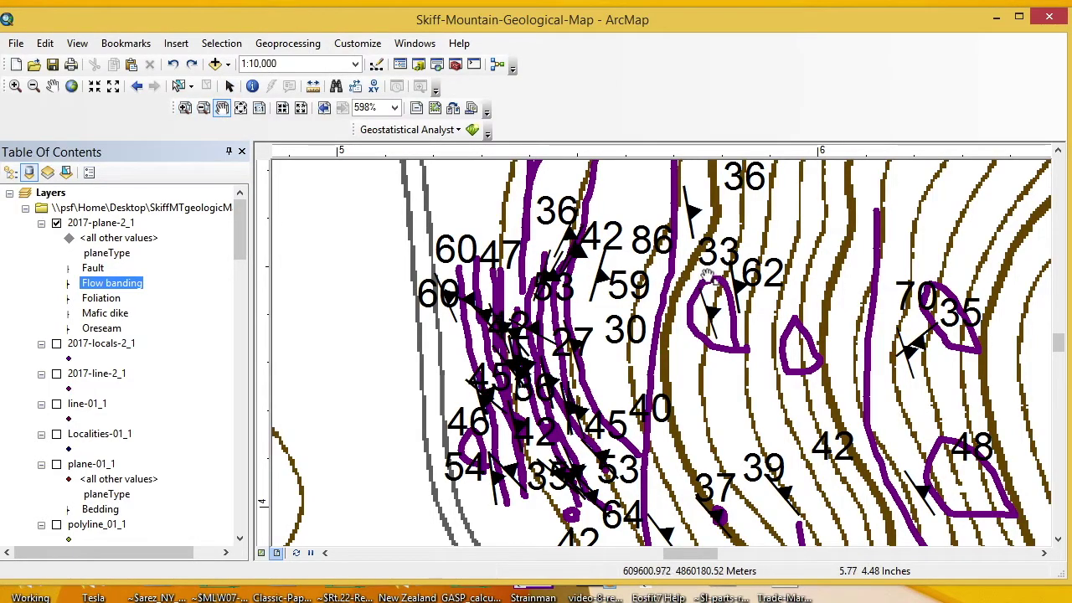
left_click_drag(707, 279, 659, 439)
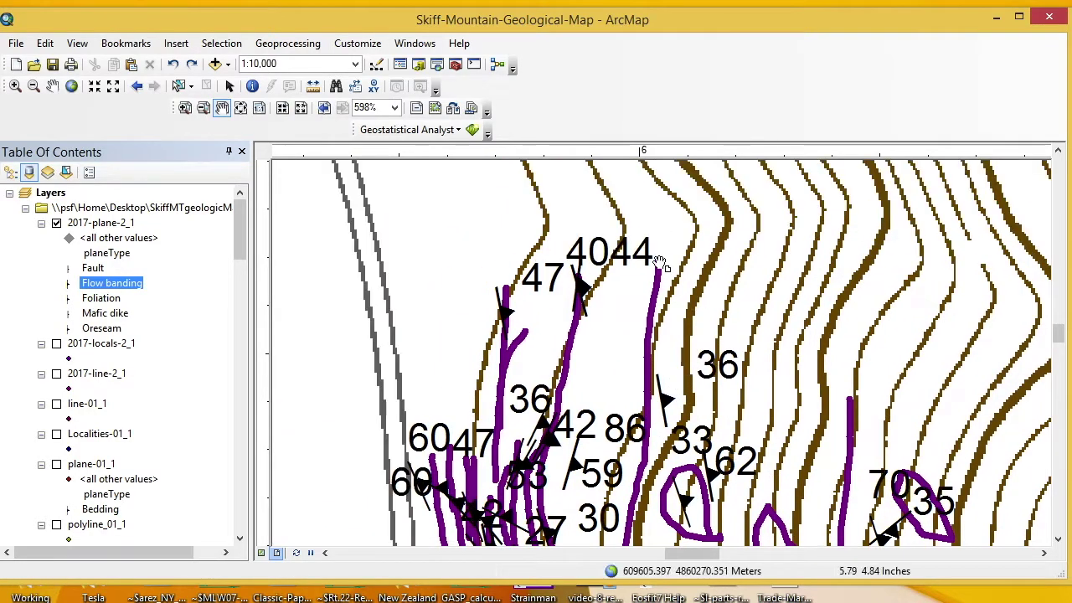
left_click_drag(594, 373, 596, 209)
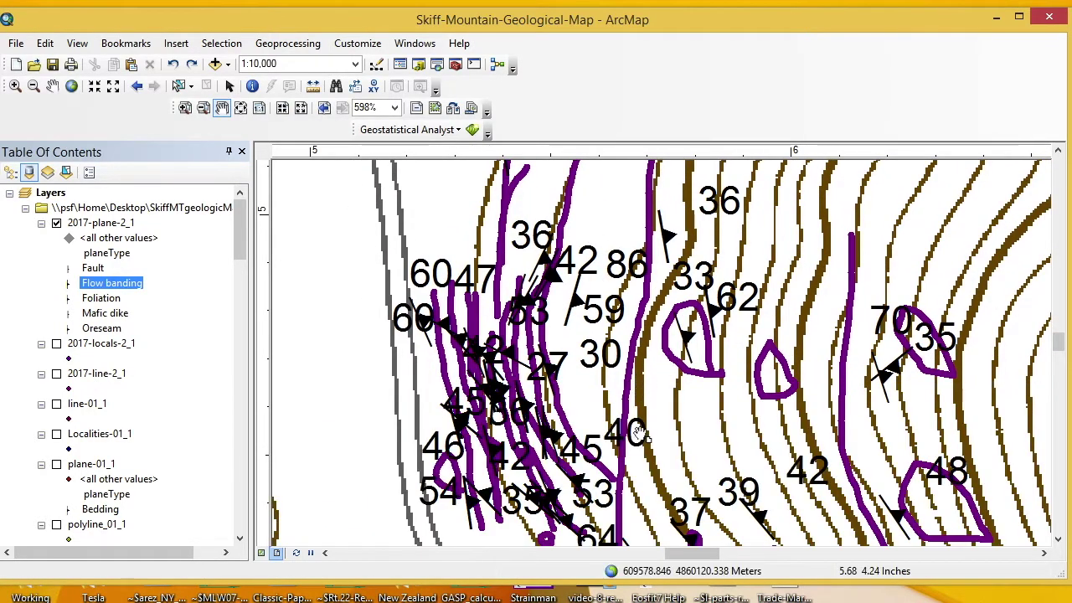
left_click_drag(639, 434, 611, 318)
left_click_drag(732, 456, 666, 350)
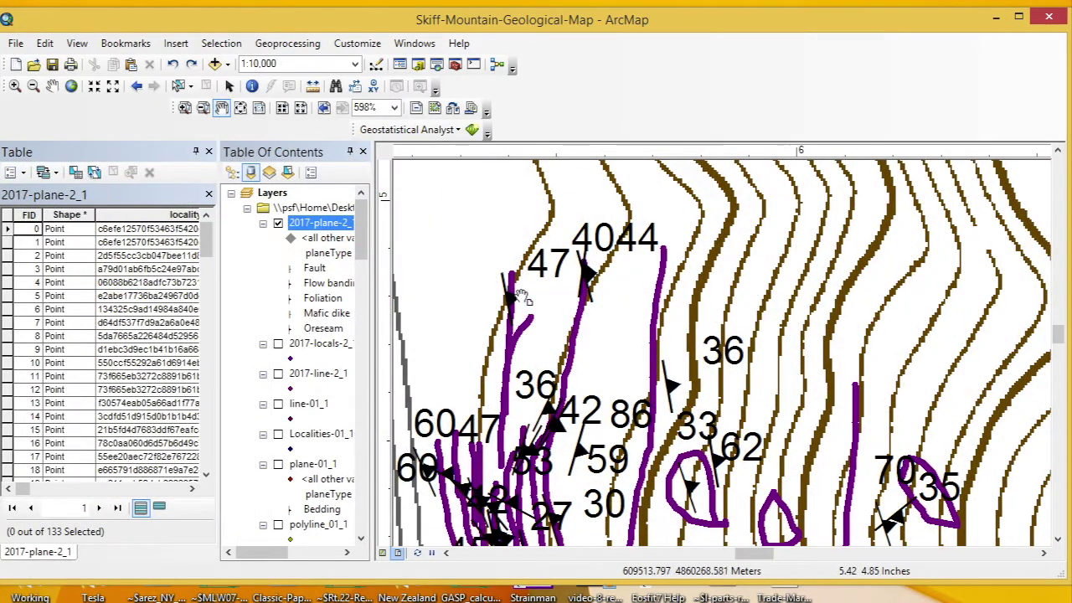
left_click_drag(549, 326, 584, 316)
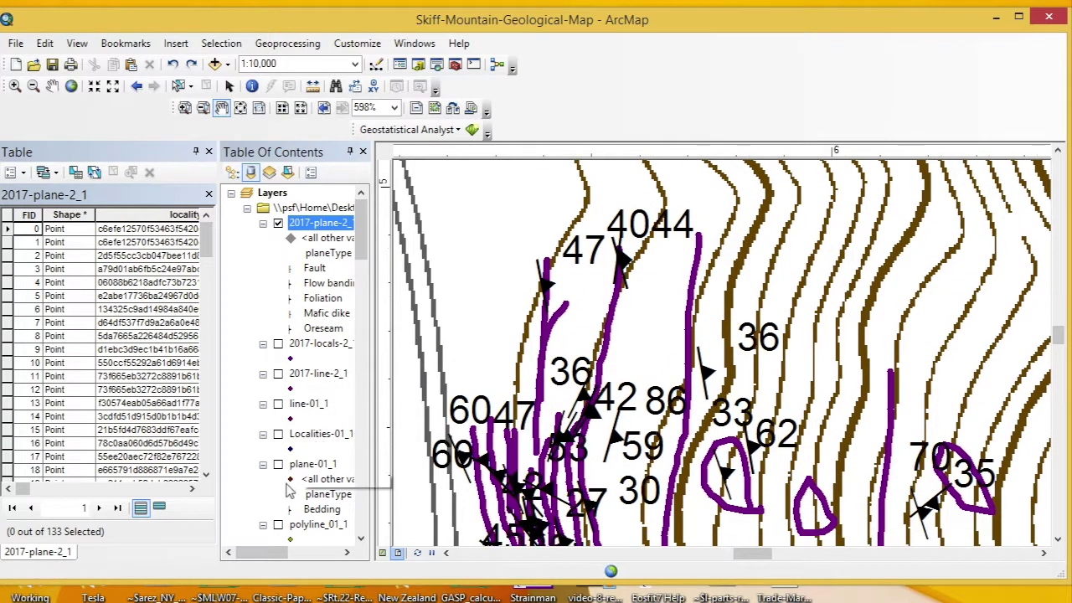
- Hide the purple 2017line_1 layer so only the plane symbols and labels overlay the base map
left_click(362, 540)
left_click(363, 539)
left_click(363, 539)
left_click(363, 539)
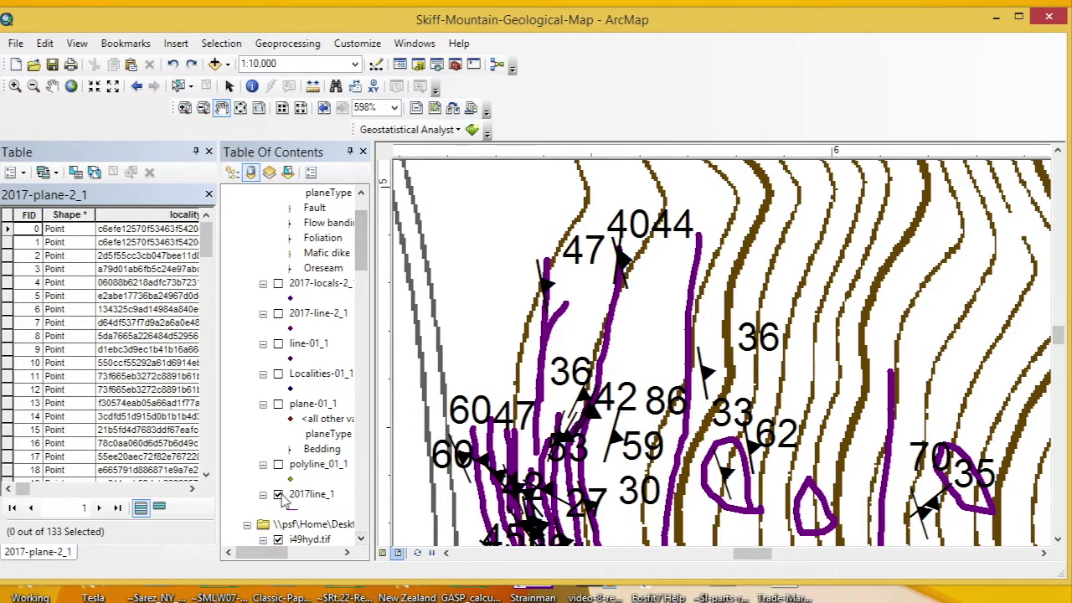
left_click(278, 495)
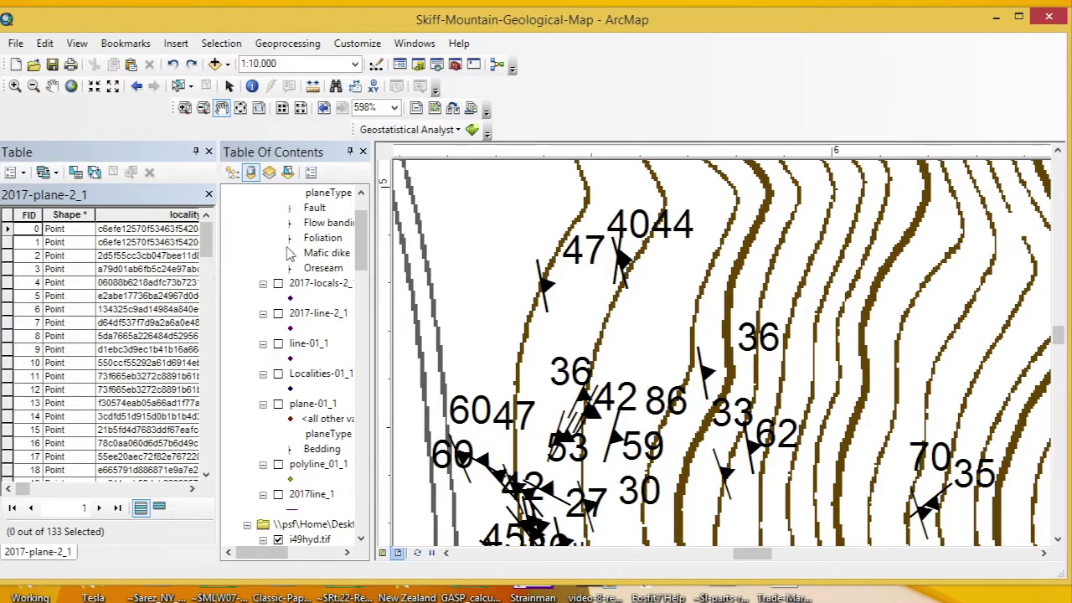
- Open the attribute table of the 2017-plane-2_1 layer
left_click_drag(365, 248, 362, 192)
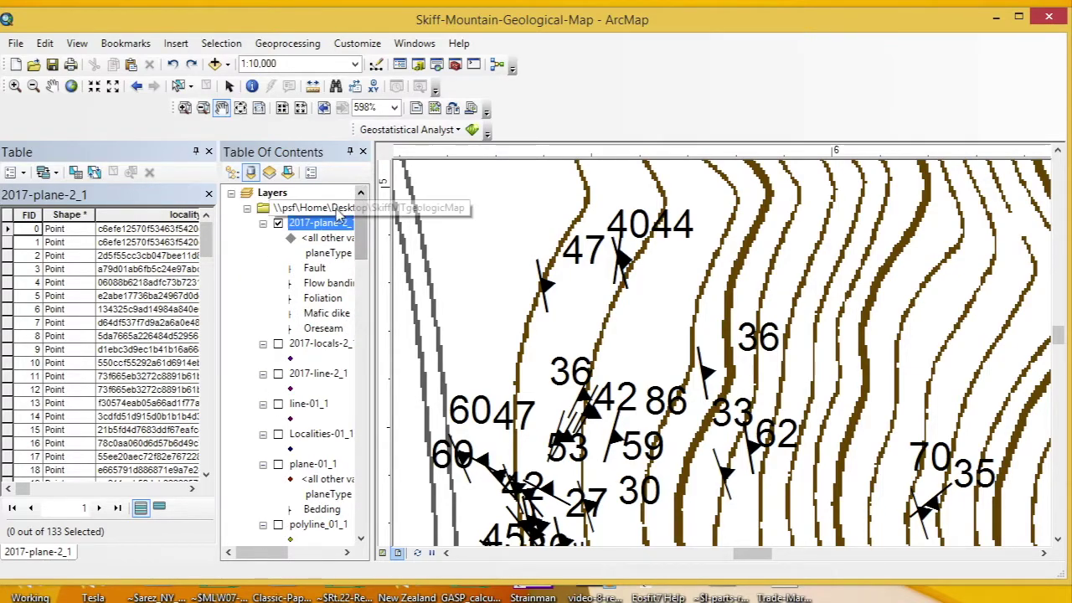
left_click(322, 224)
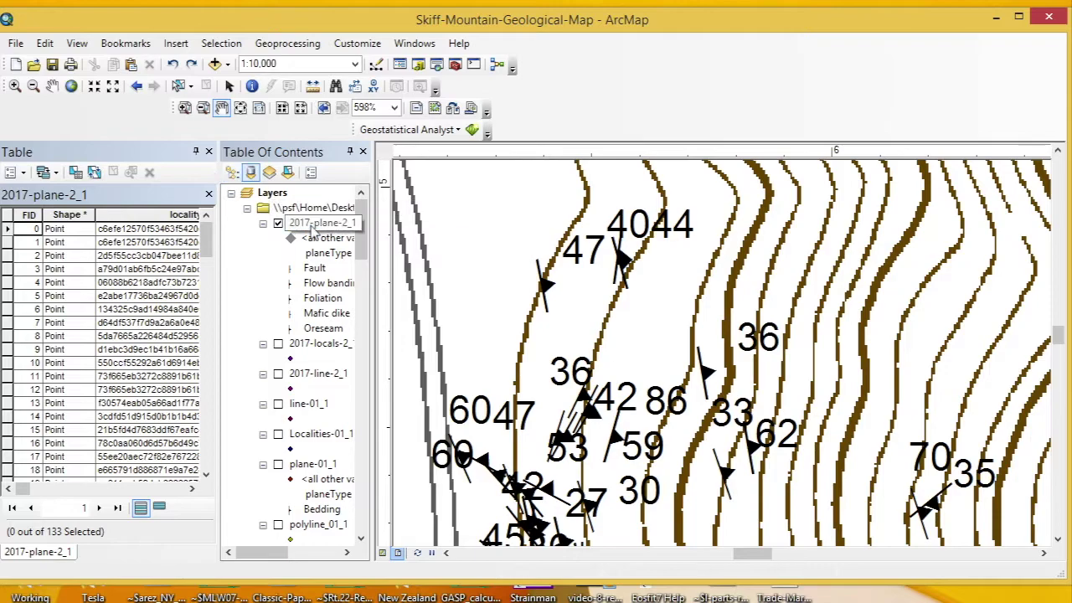
right_click(319, 228)
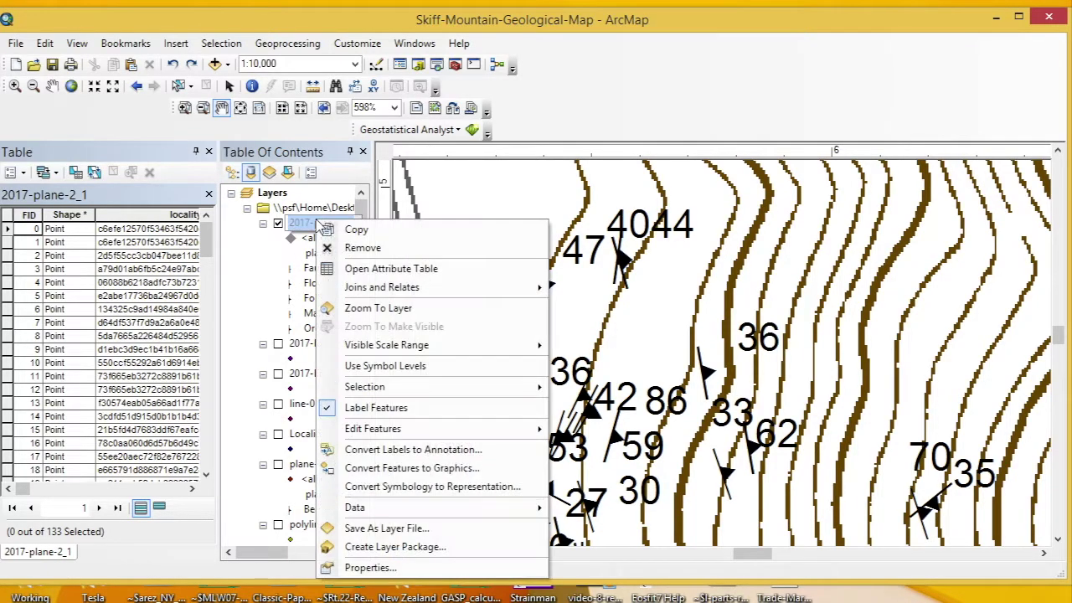
left_click(380, 268)
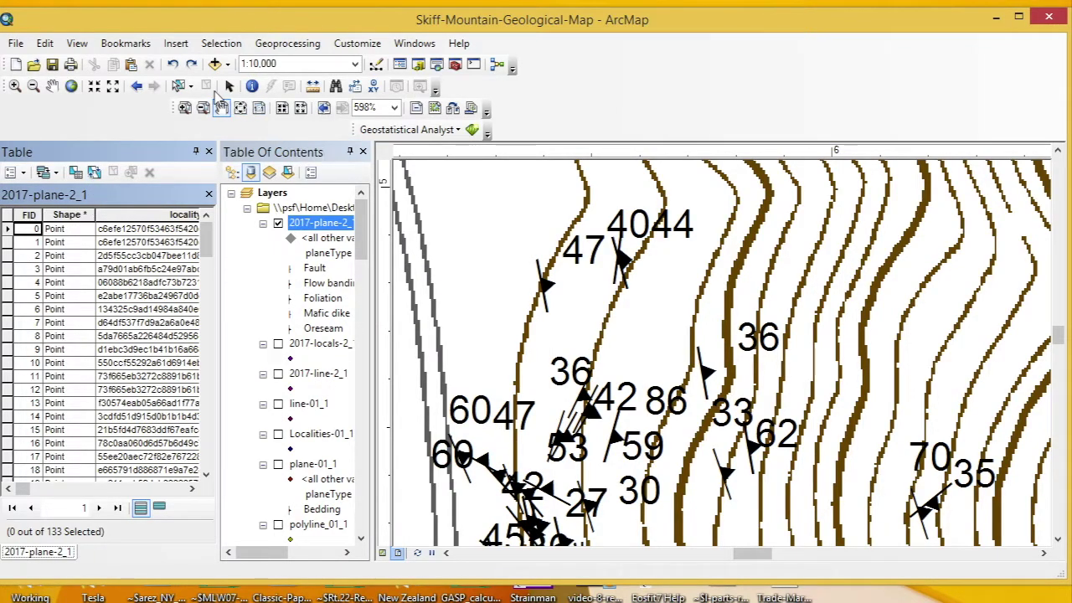
- Select the plane symbol labelled 47 near the road on the map and show only the selected record in the table
left_click(179, 88)
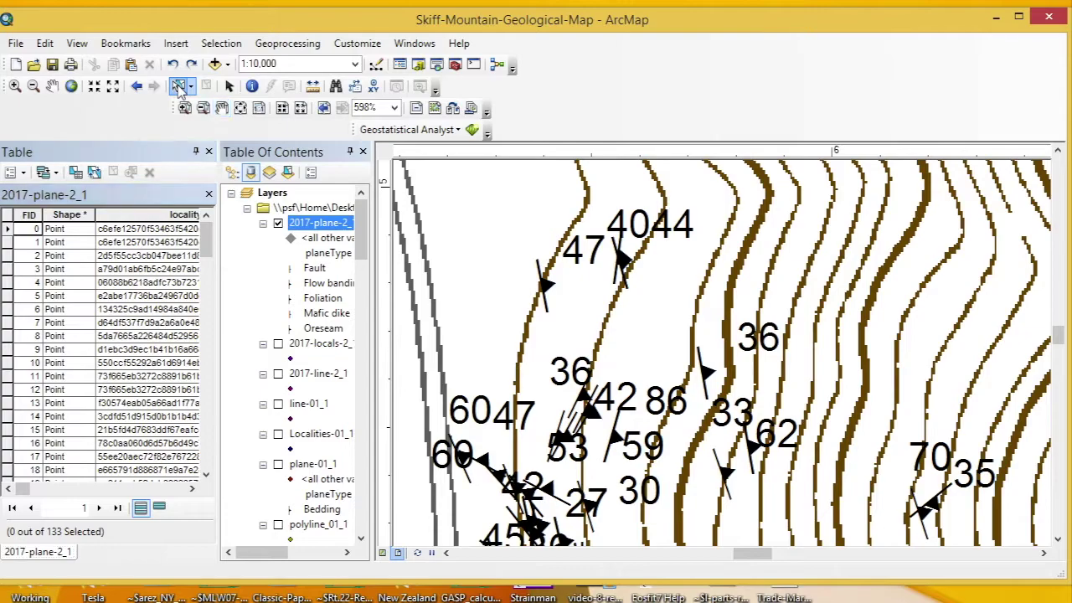
left_click(547, 287)
left_click_drag(567, 312, 519, 247)
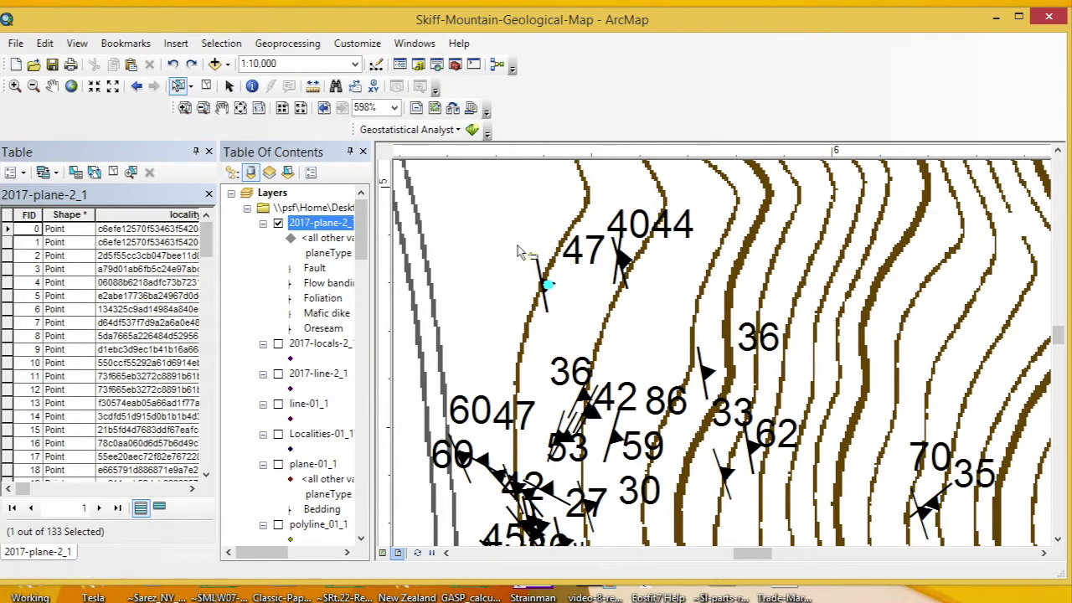
left_click(166, 509)
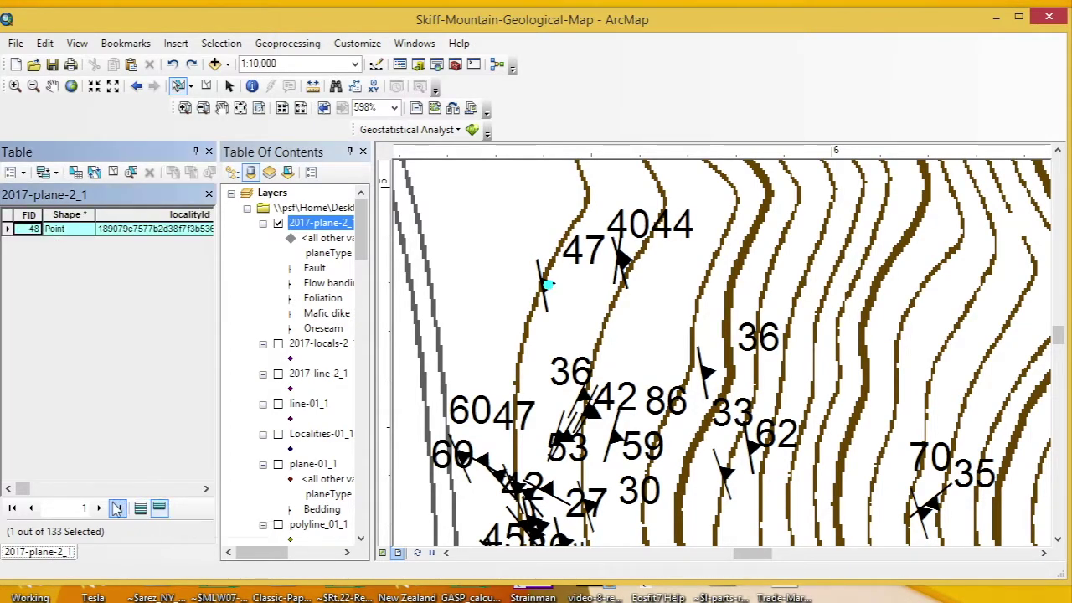
- Read the planeType, dip, dipAzimuth and strike fields of the selected record to compare them with its map symbol
left_click(206, 490)
left_click(206, 489)
left_click(206, 489)
left_click(206, 489)
left_click(206, 490)
left_click(206, 489)
left_click(206, 489)
left_click(206, 489)
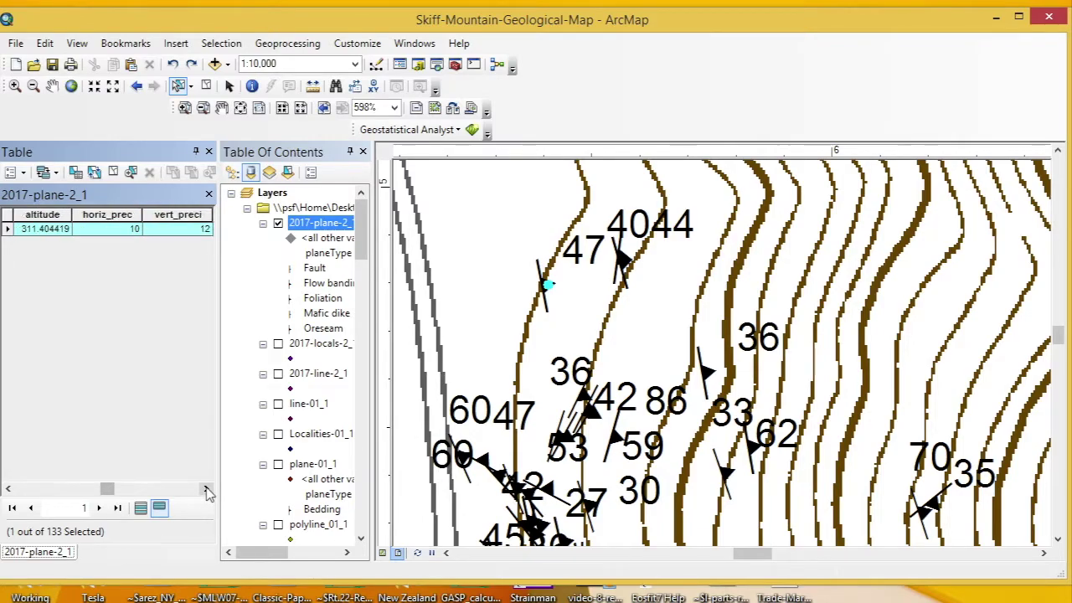
left_click(206, 489)
left_click(206, 489)
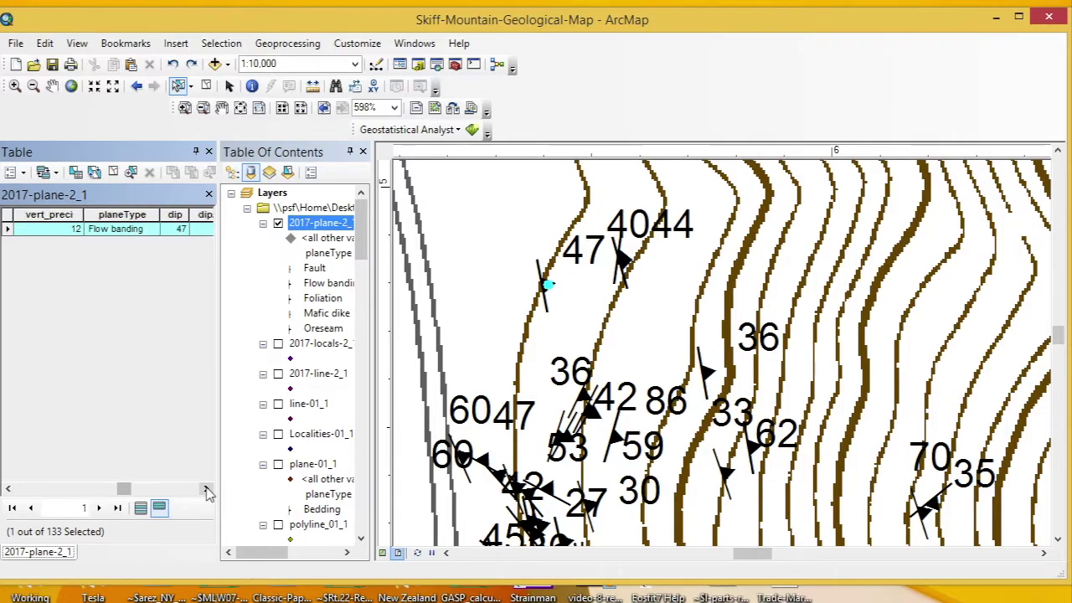
left_click(206, 489)
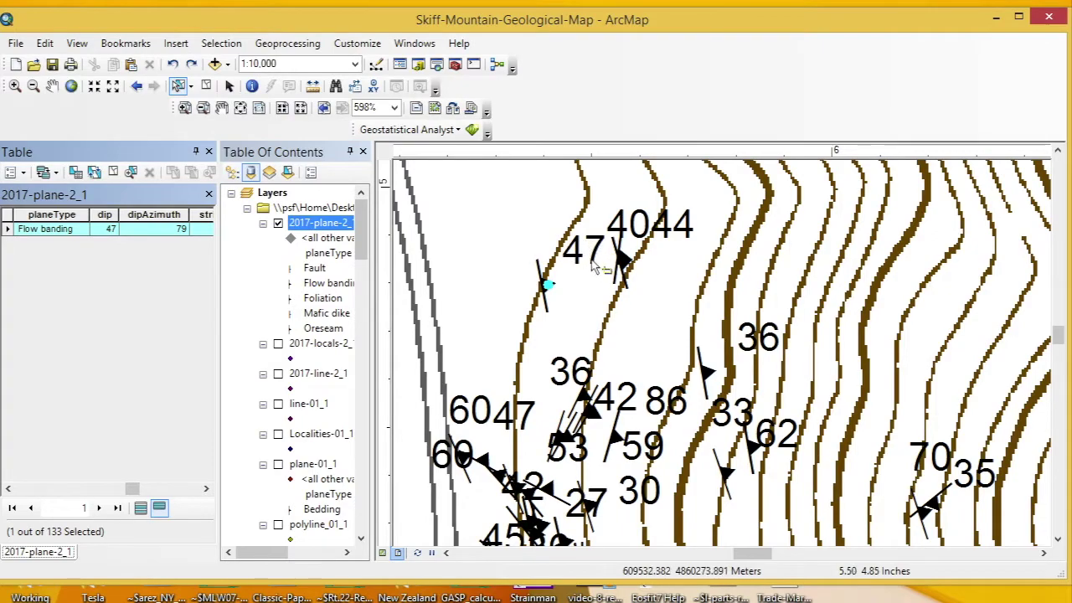
left_click(208, 490)
left_click(208, 491)
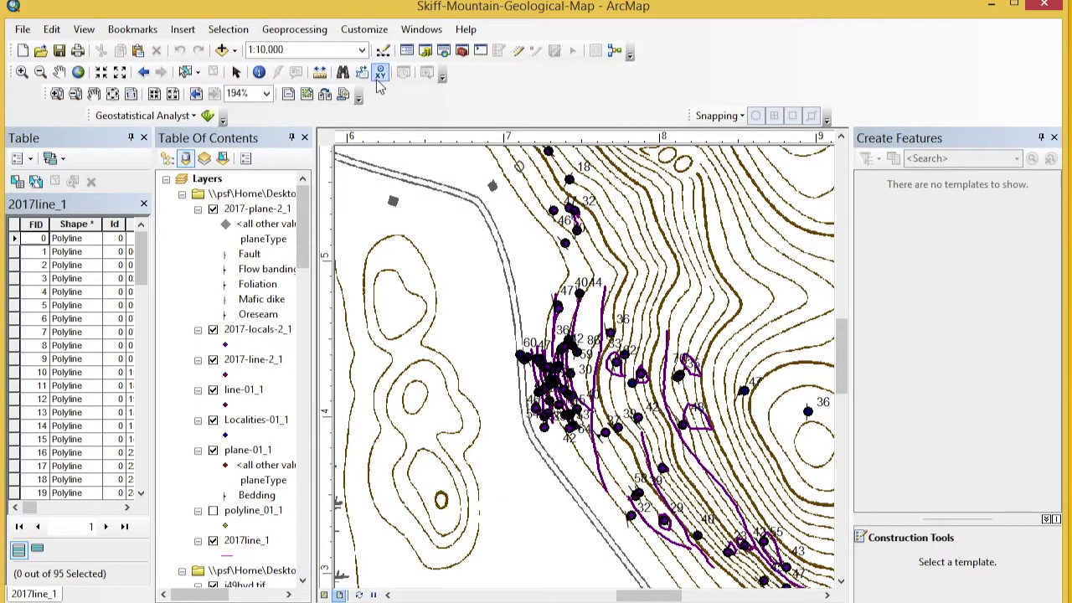
- Show the Advanced Editing toolbar and dock it with the other toolbars above the map
left_click(372, 35)
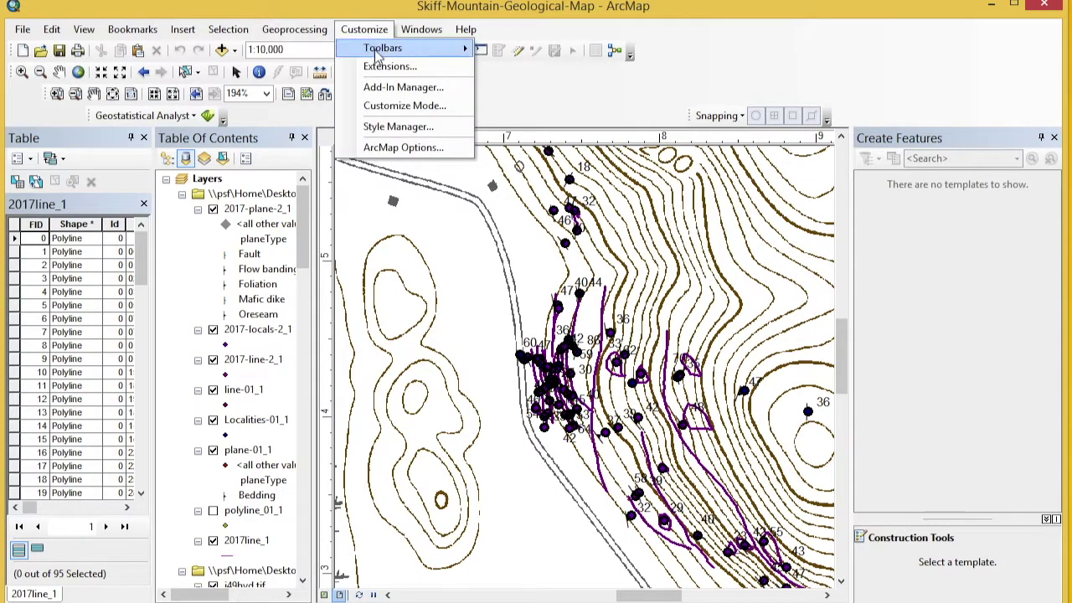
mouse_move(376, 53)
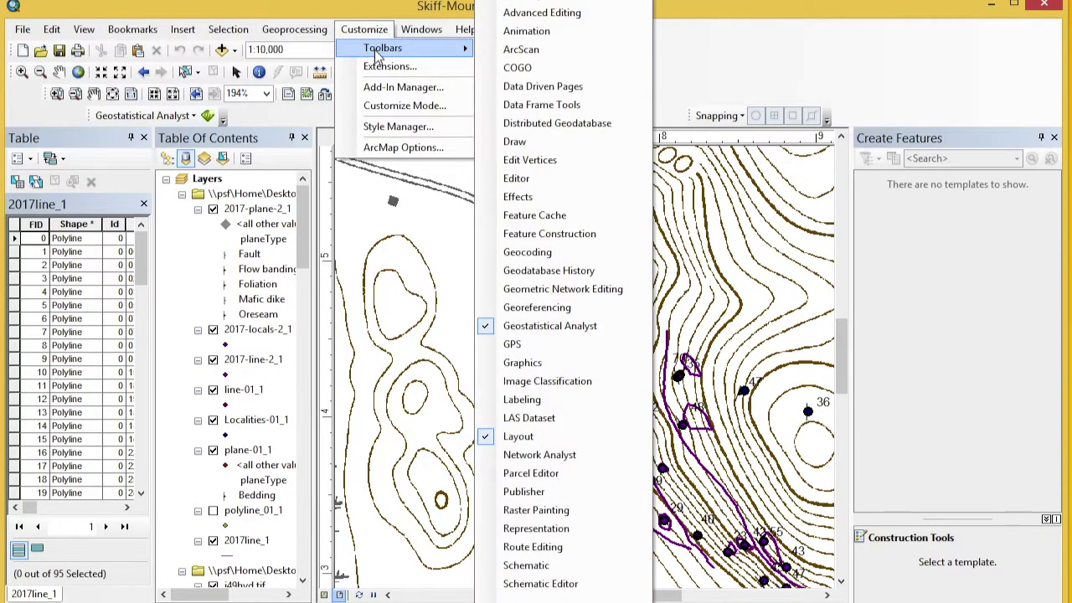
left_click(572, 19)
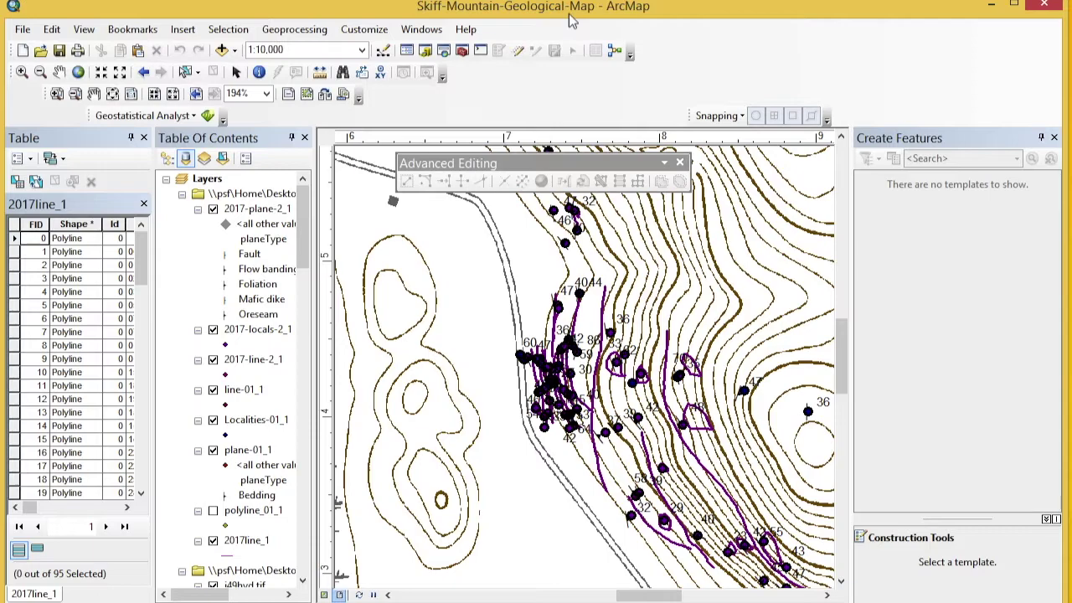
left_click_drag(496, 166, 514, 90)
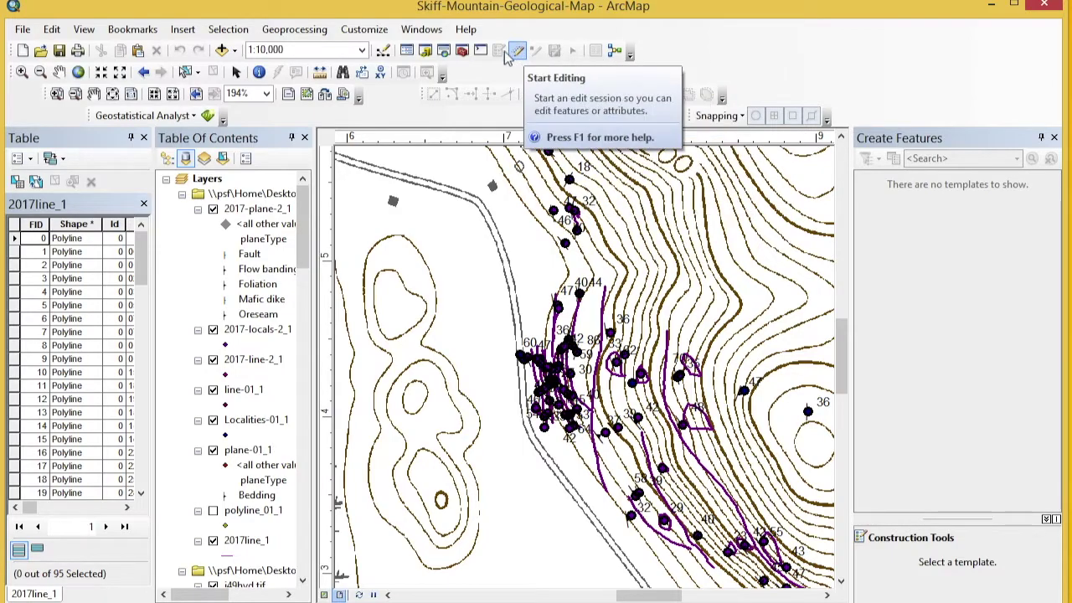
- Search the customizable commands for "start editing" and add the Editor category's Start Editing command to the Standard toolbar
left_click(633, 54)
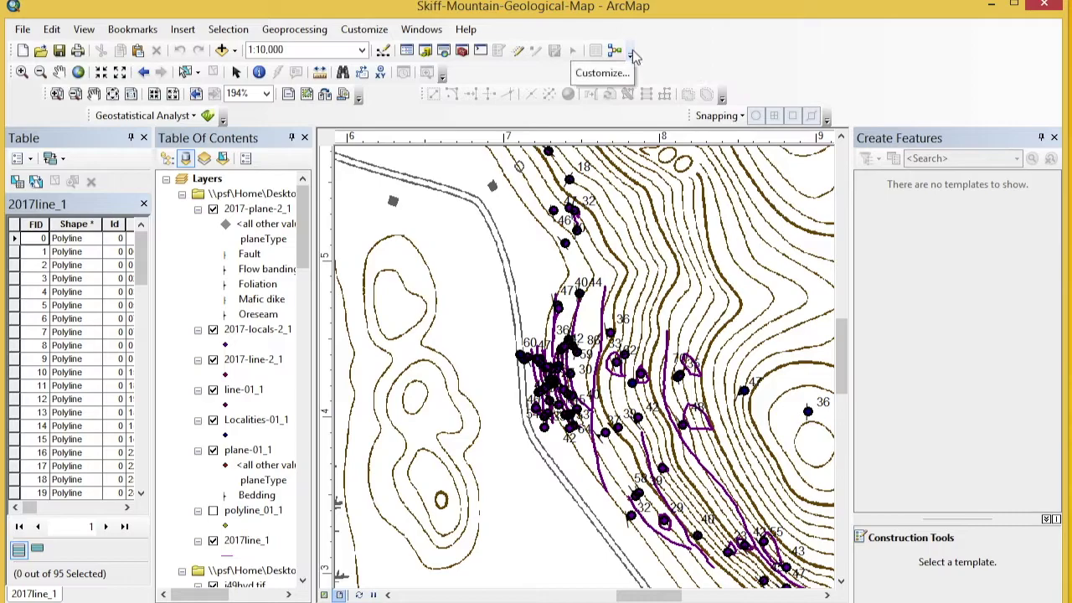
left_click(602, 73)
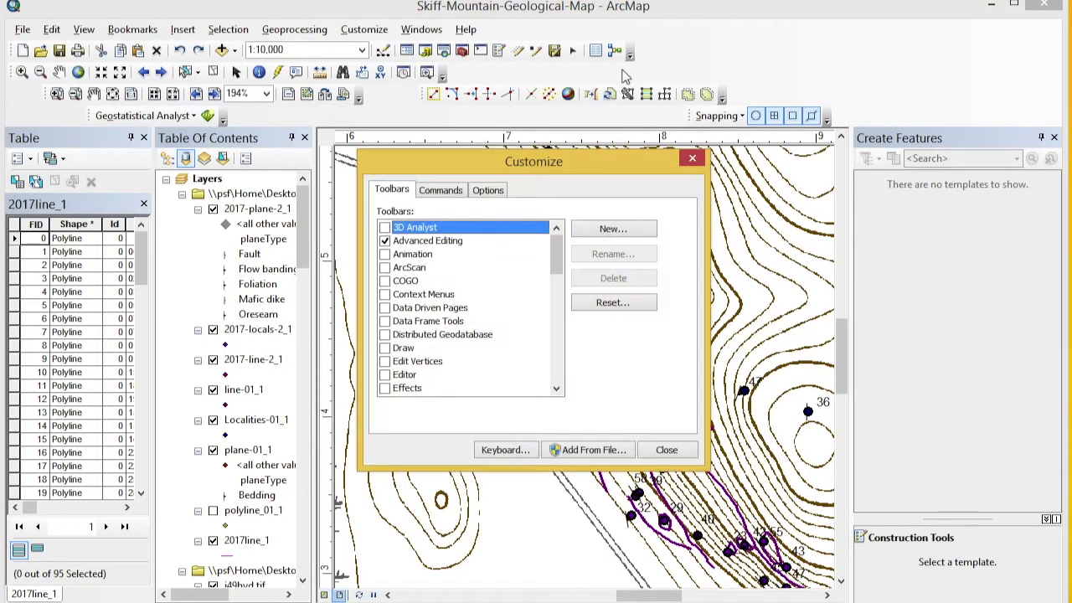
left_click(443, 190)
left_click(568, 213)
type("start")
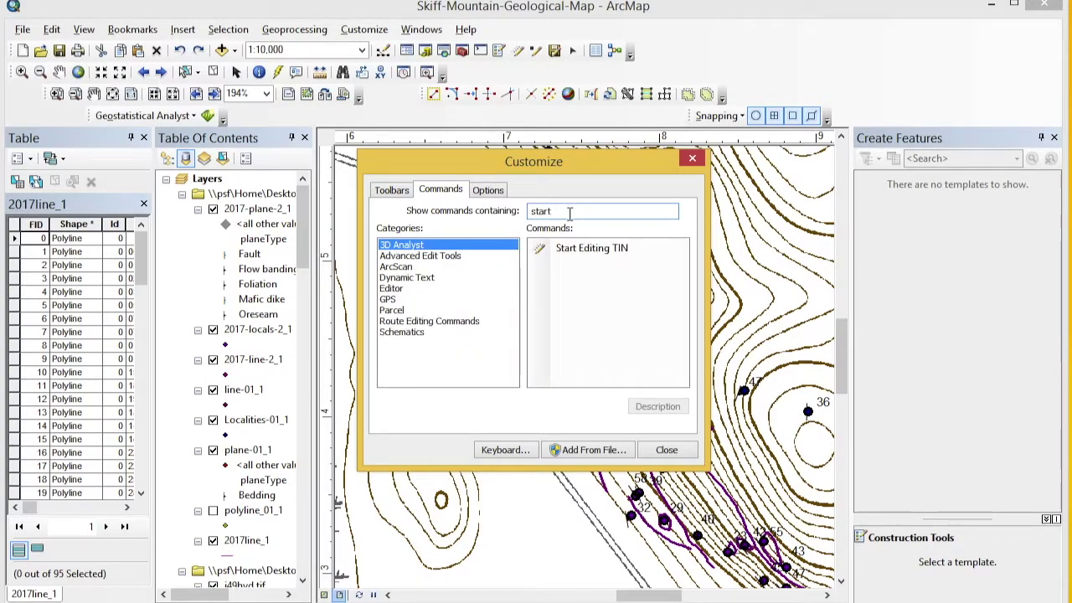
type(" edit")
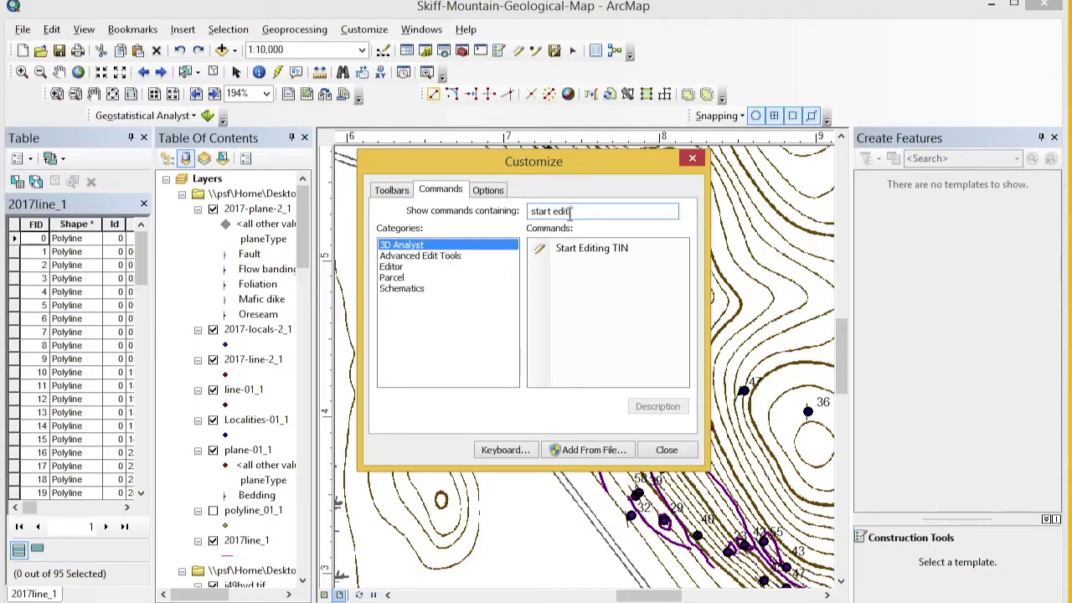
type("n")
key("BackSpace")
left_click(394, 266)
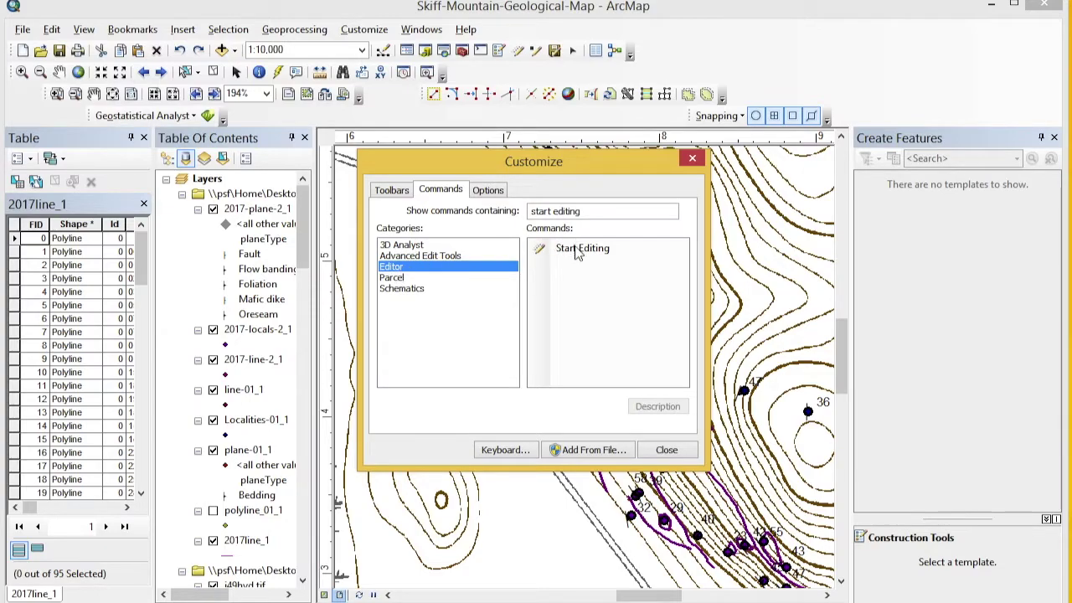
mouse_move(584, 256)
left_mouse_down()
mouse_move(604, 80)
mouse_move(597, 51)
left_mouse_up()
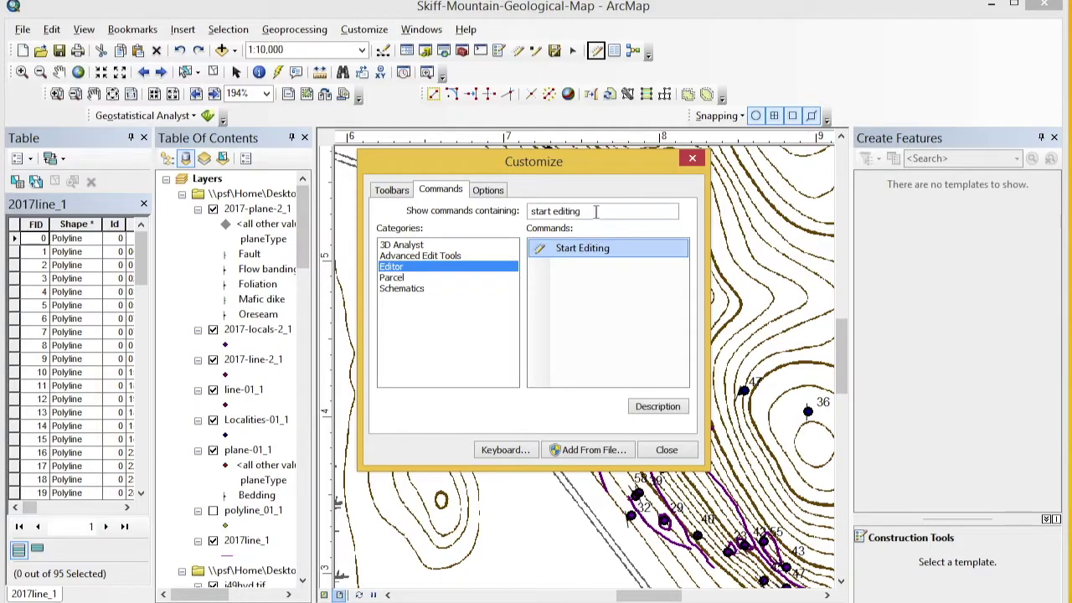
left_click(667, 450)
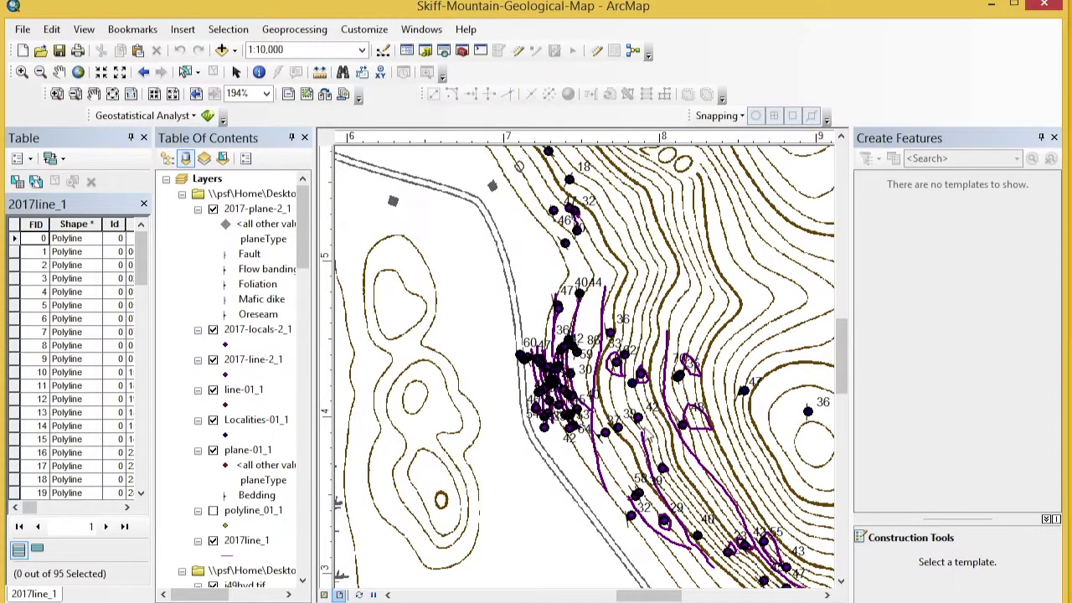
- Show the Edit Vertices toolbar and dock it with the other toolbars above the map
left_click(517, 55)
left_click(364, 29)
mouse_move(375, 52)
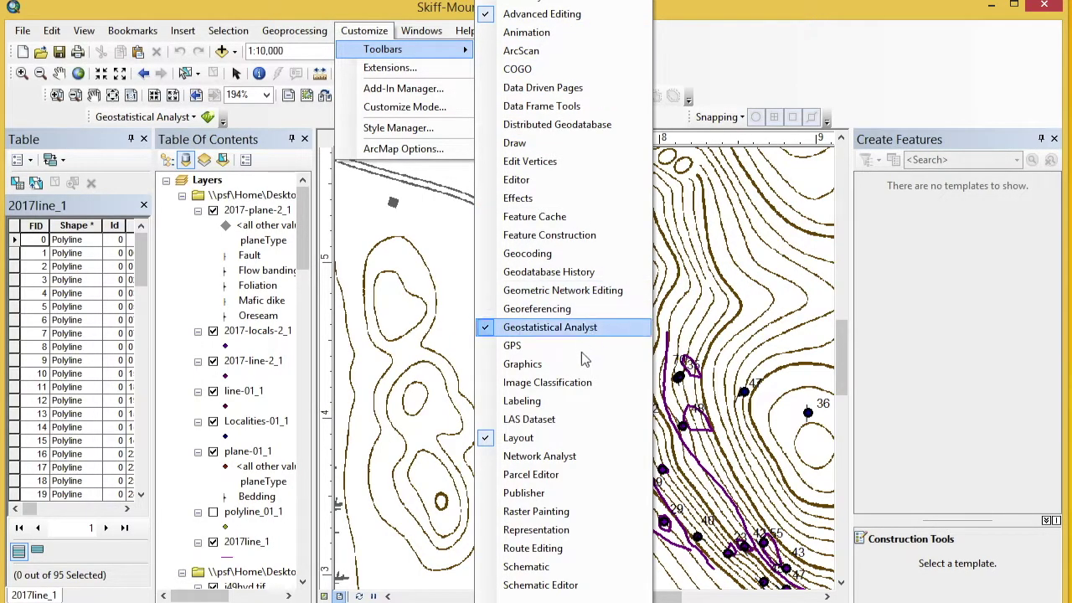
left_click(563, 163)
left_click_drag(383, 170, 417, 113)
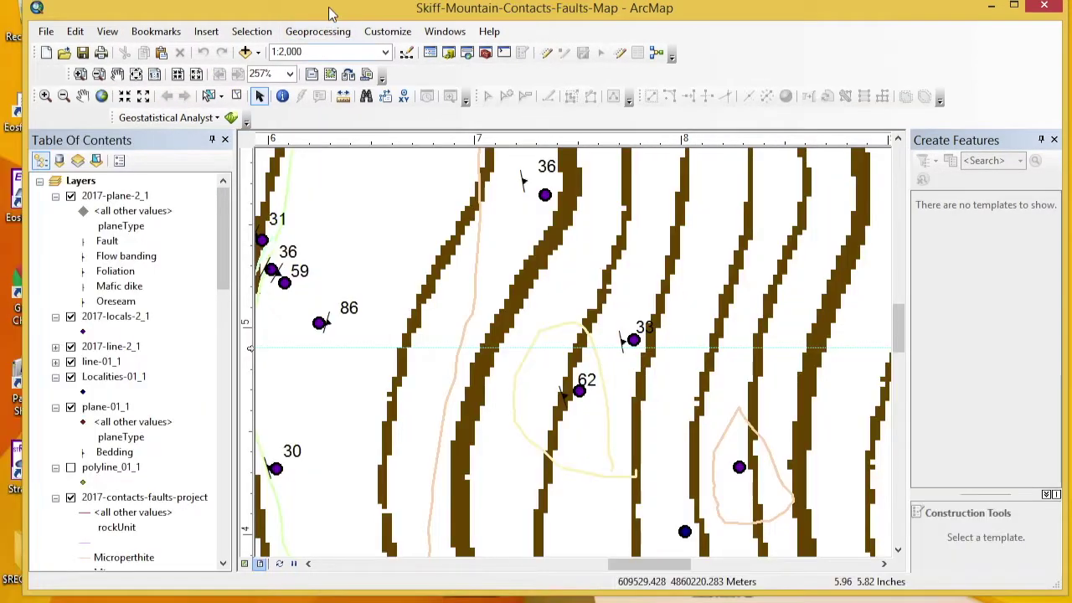
- Show the Snapping toolbar and dock it beside the Geostatistical Analyst toolbar row
left_click(393, 37)
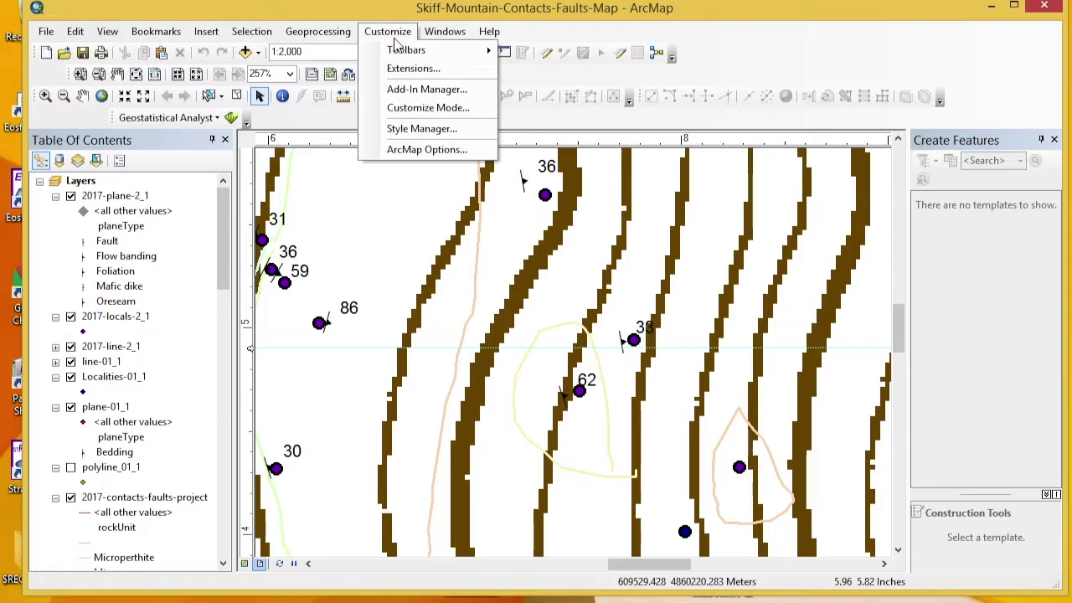
mouse_move(474, 52)
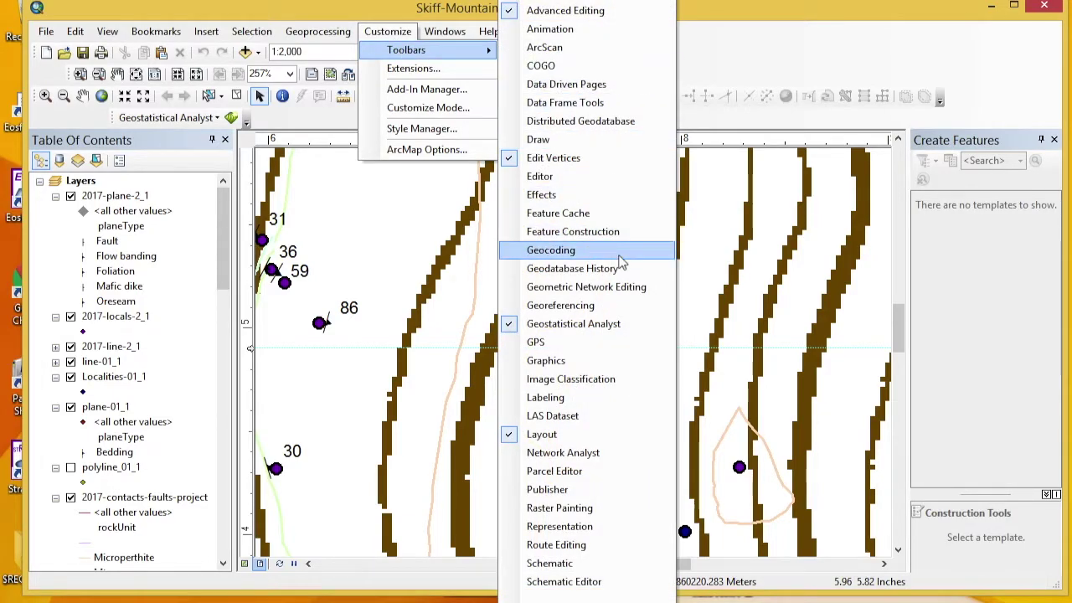
scroll(586, 586, "down", 3)
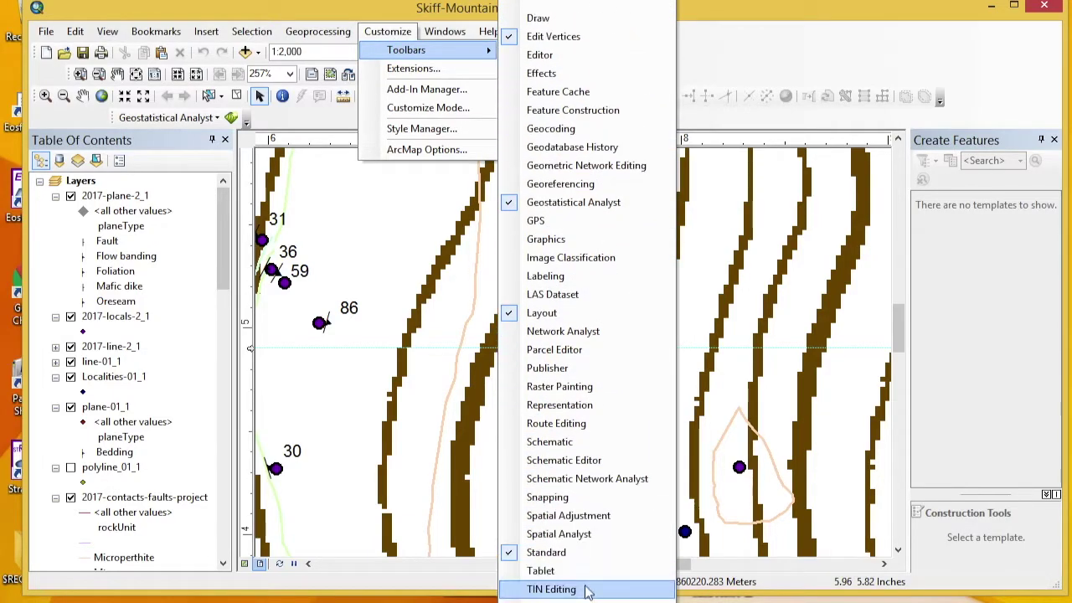
left_click(549, 497)
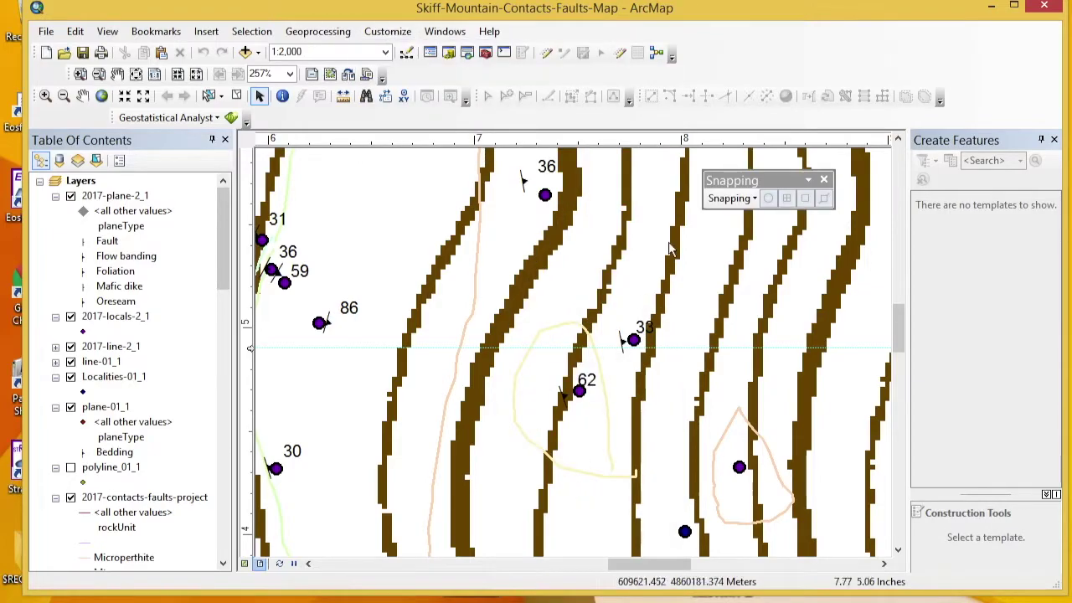
left_click_drag(760, 182, 712, 117)
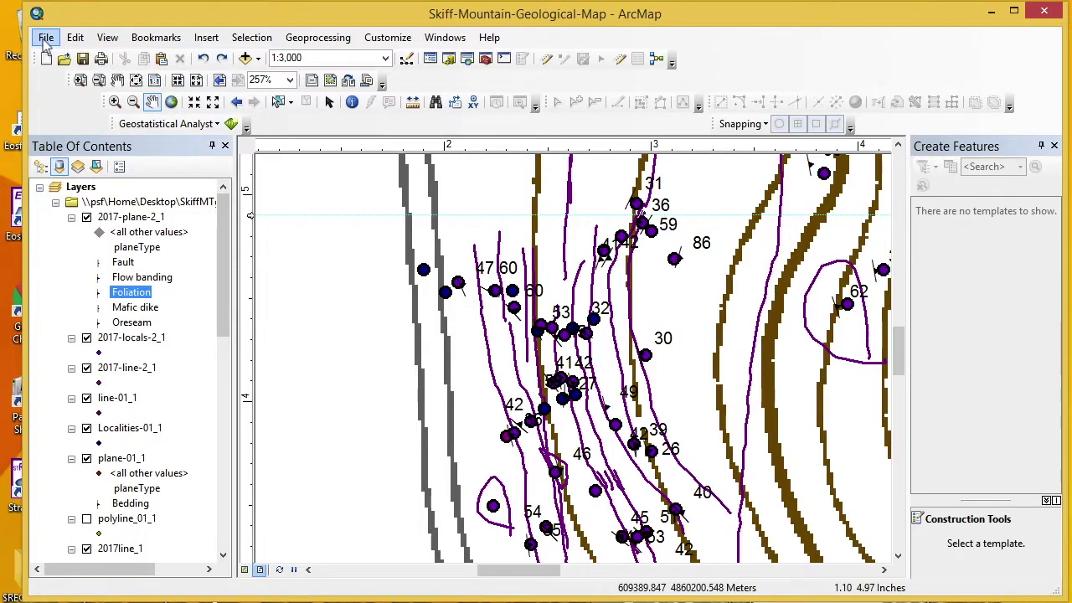
- Add the 2017-contacts-faults-project.shp shapefile to the Skiff Mountain geological map as a layer
left_click(46, 39)
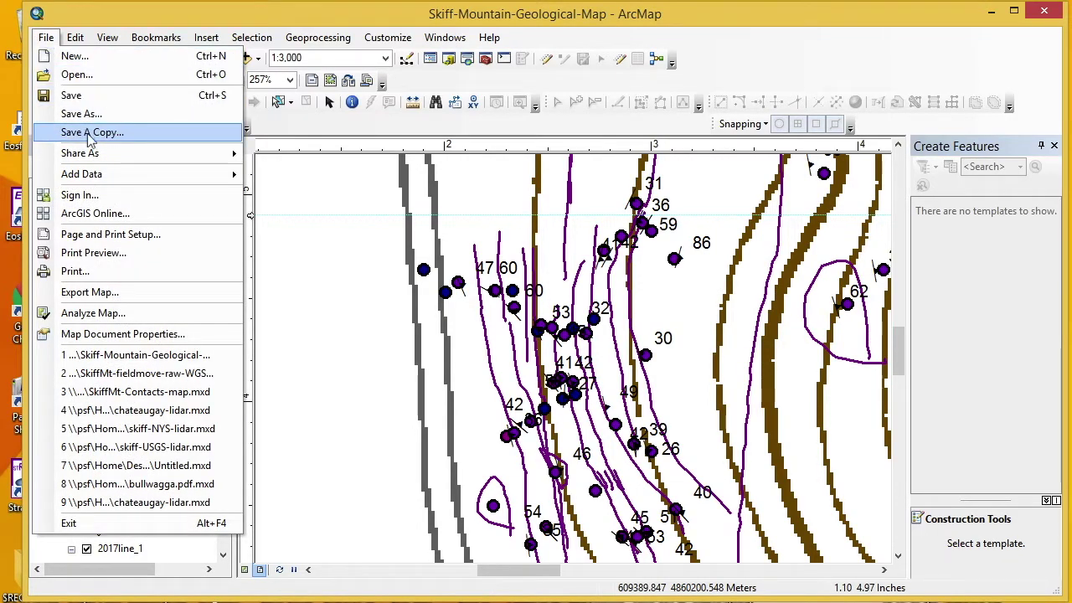
mouse_move(183, 174)
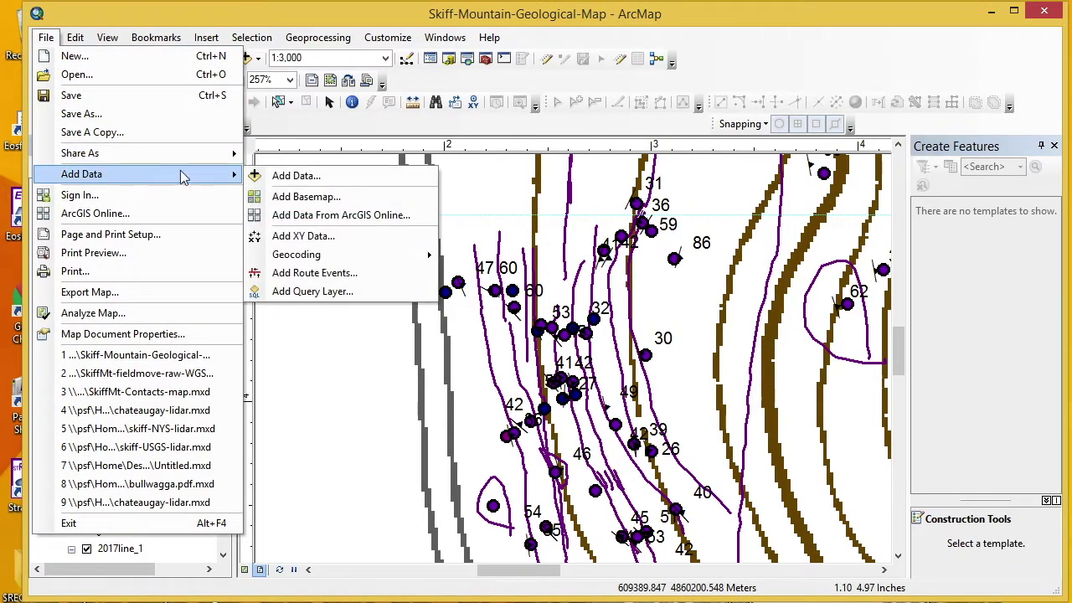
left_click(301, 176)
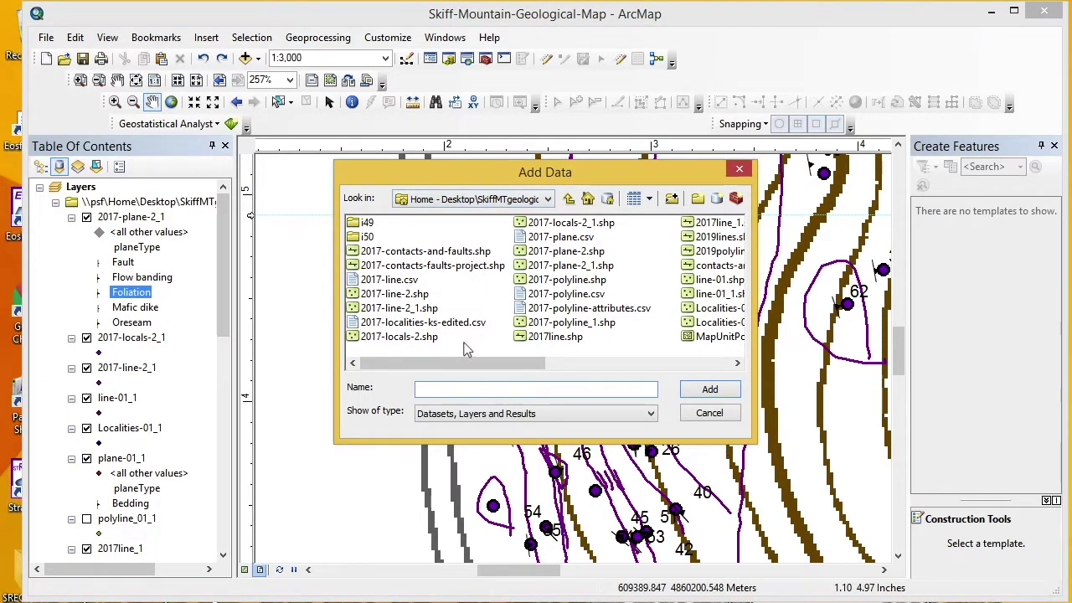
left_click(442, 267)
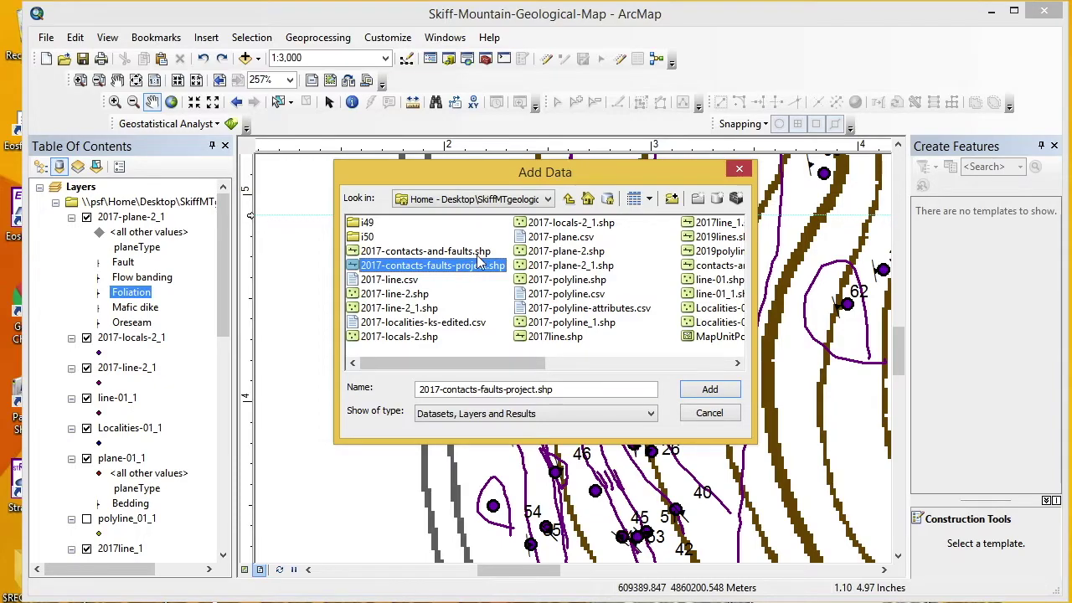
left_click(715, 392)
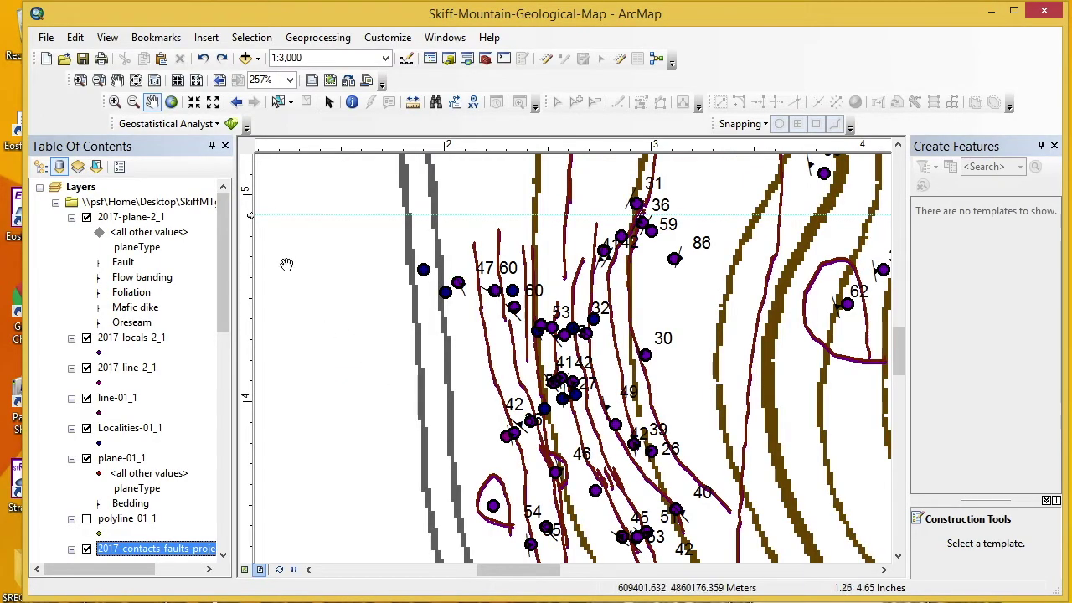
left_click_drag(223, 299, 226, 377)
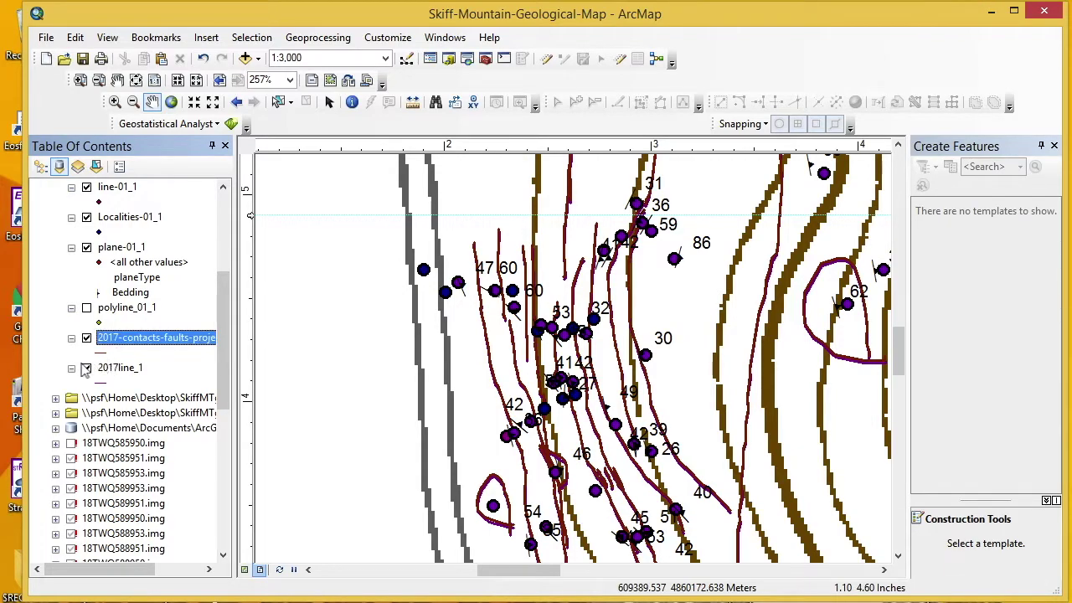
- Hide the 2017line_1 layer and symbolize the 2017-contacts-faults-project layer by unique rockUnit values, adding all values
left_click(87, 370)
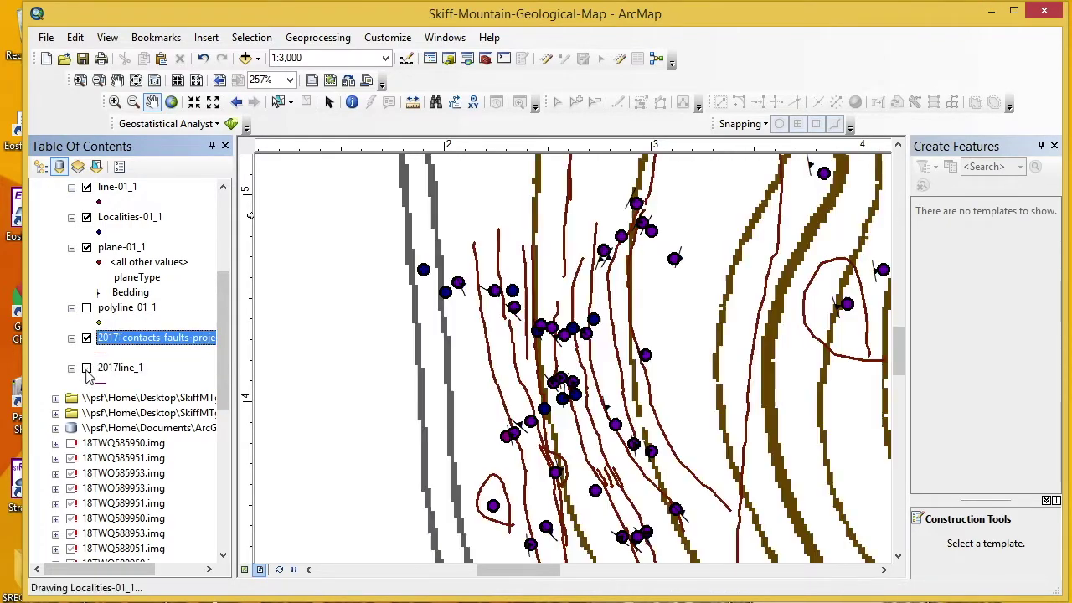
double_click(124, 338)
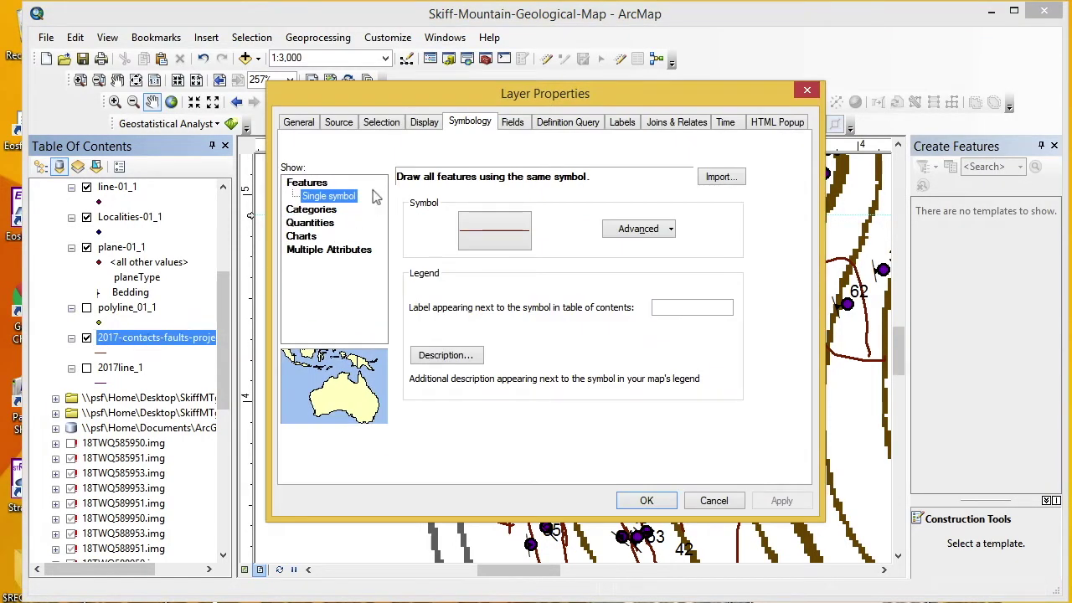
left_click(332, 213)
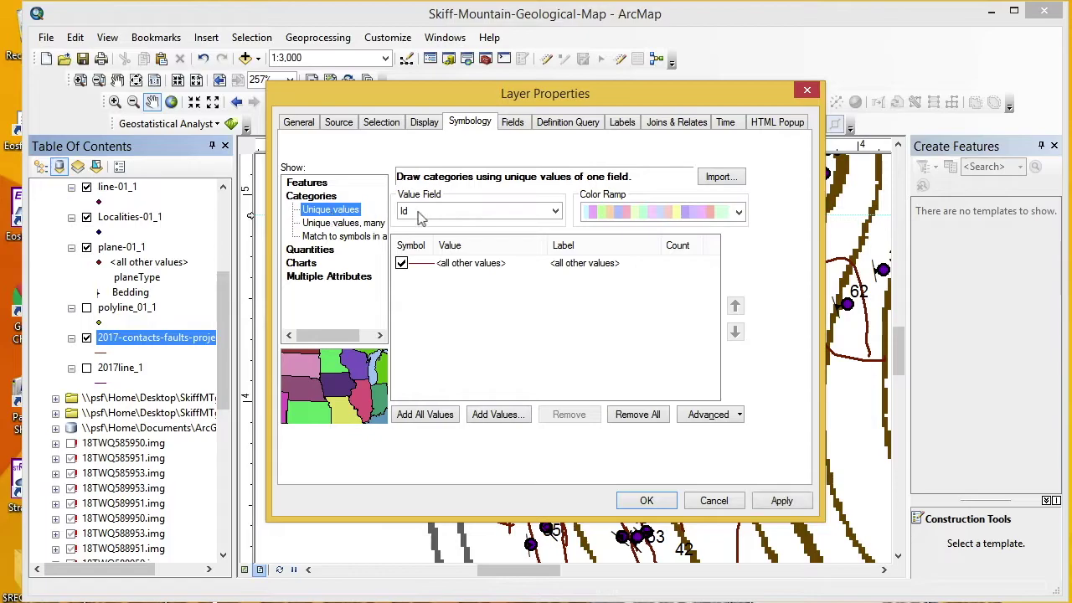
left_click(459, 219)
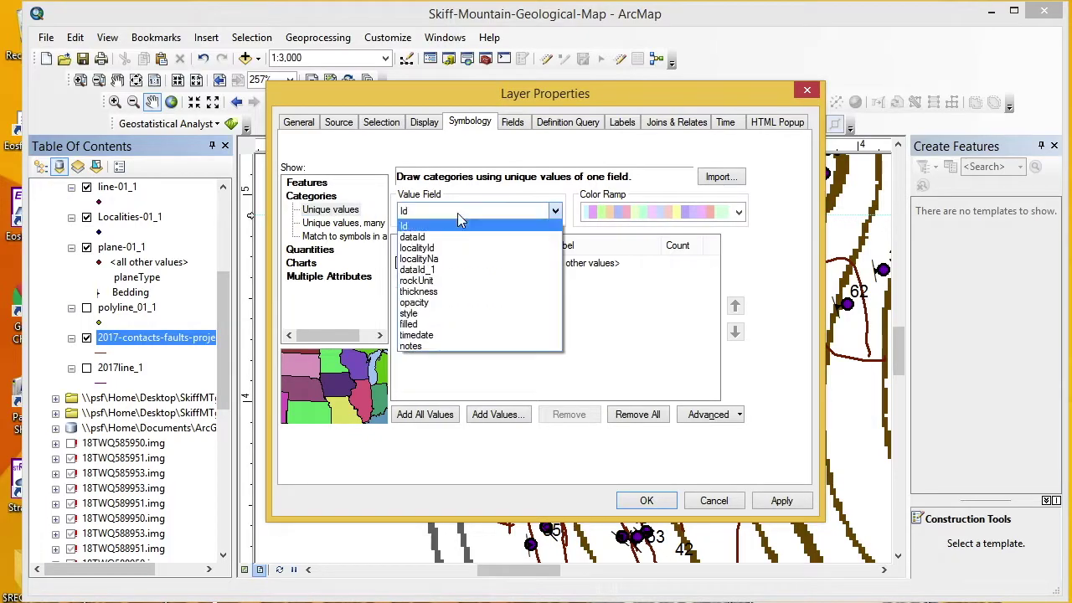
left_click(445, 283)
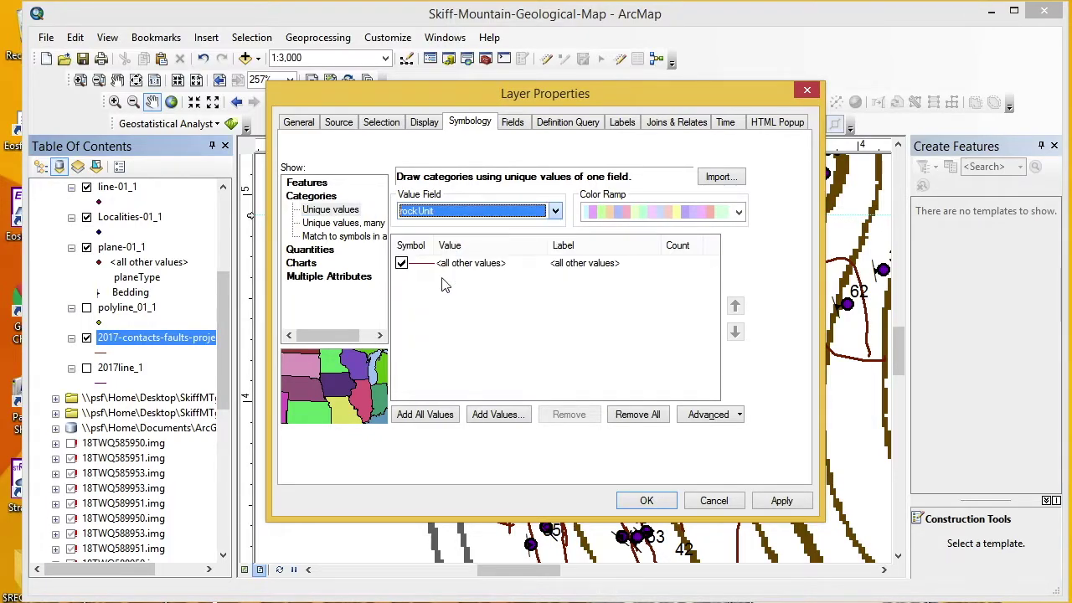
left_click(423, 414)
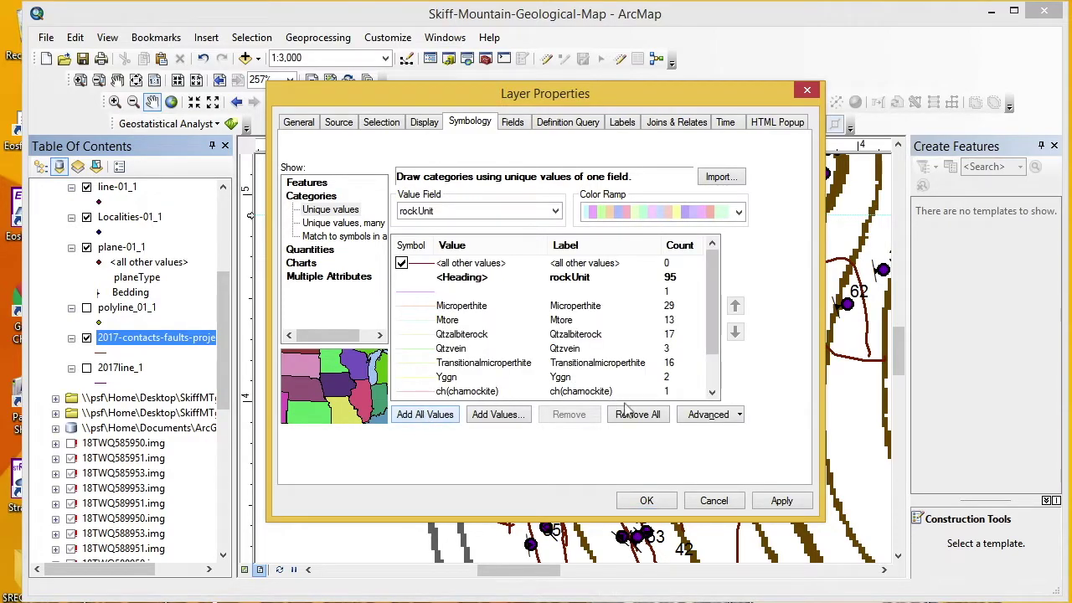
left_click(647, 500)
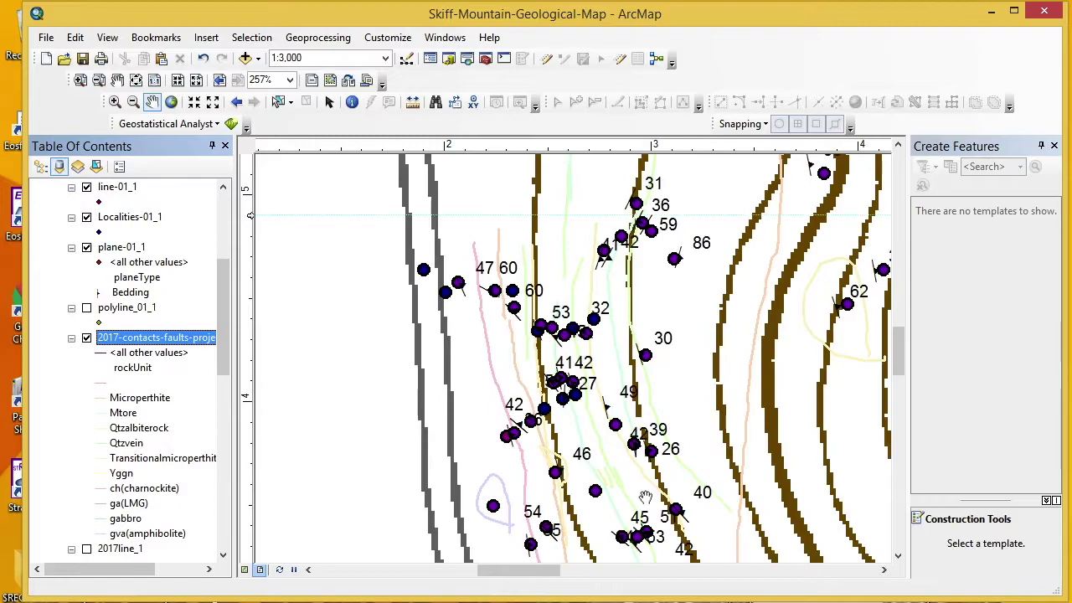
- Save the map document as a new file named Skiff-Mountain-Contacts-Faults-Map in the SkiffMTgeologicMap folder
left_click(44, 37)
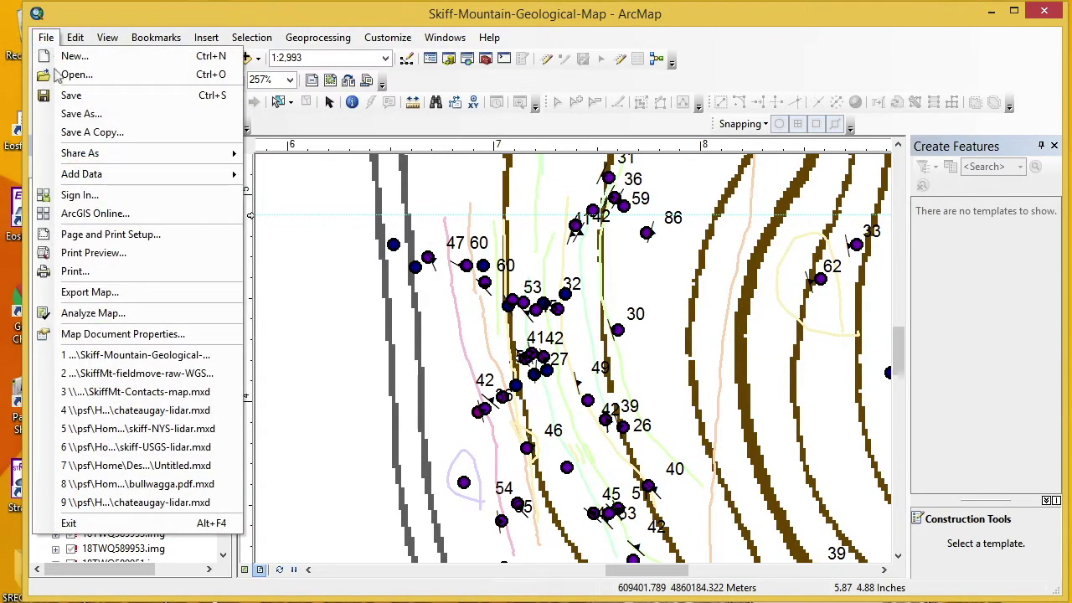
left_click(104, 117)
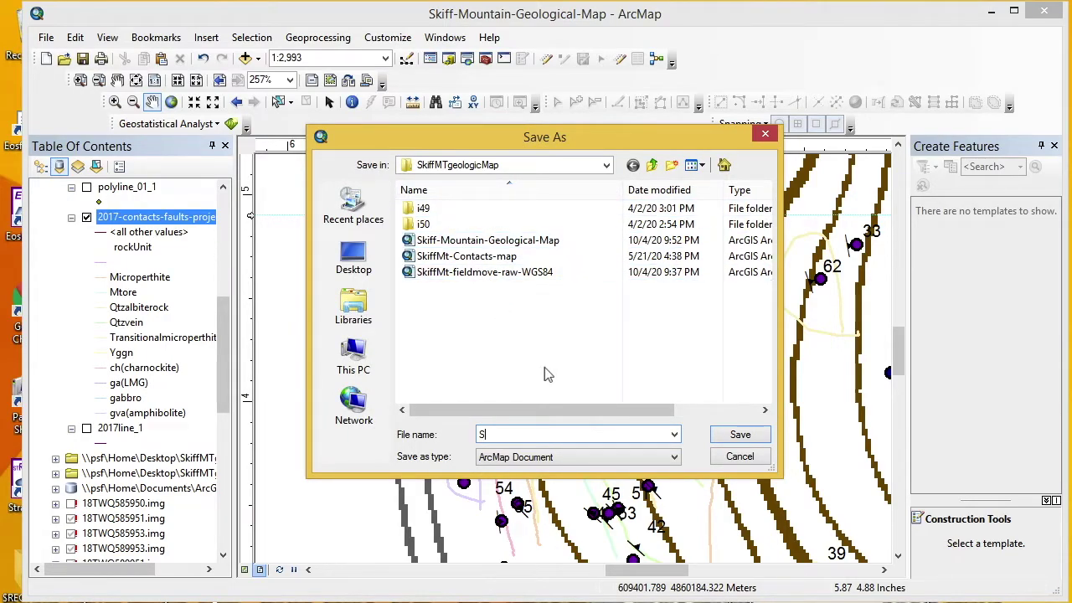
type("Skiff")
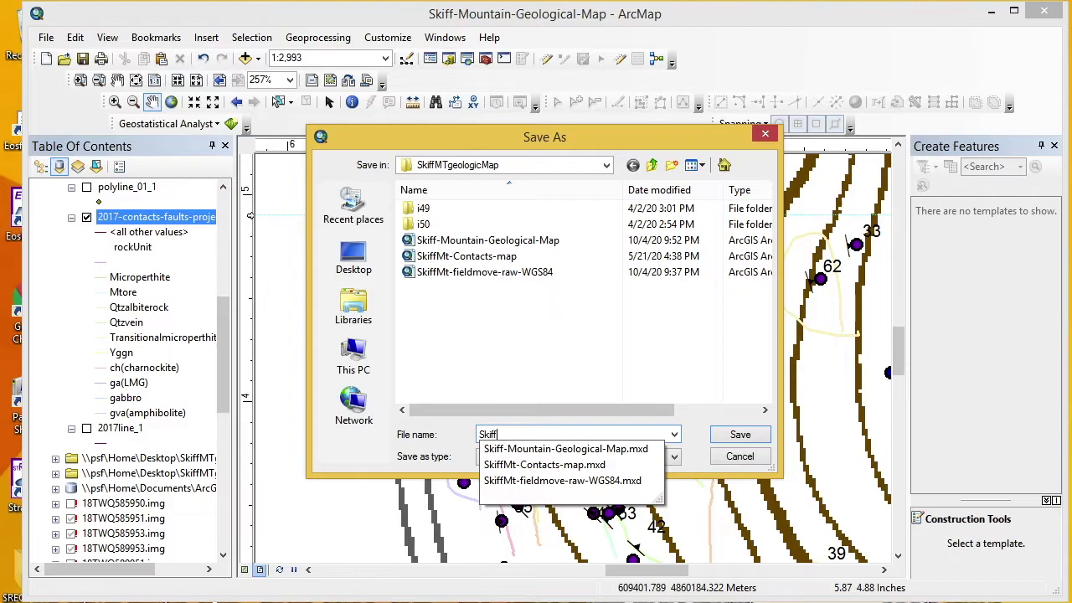
type("-Mountain")
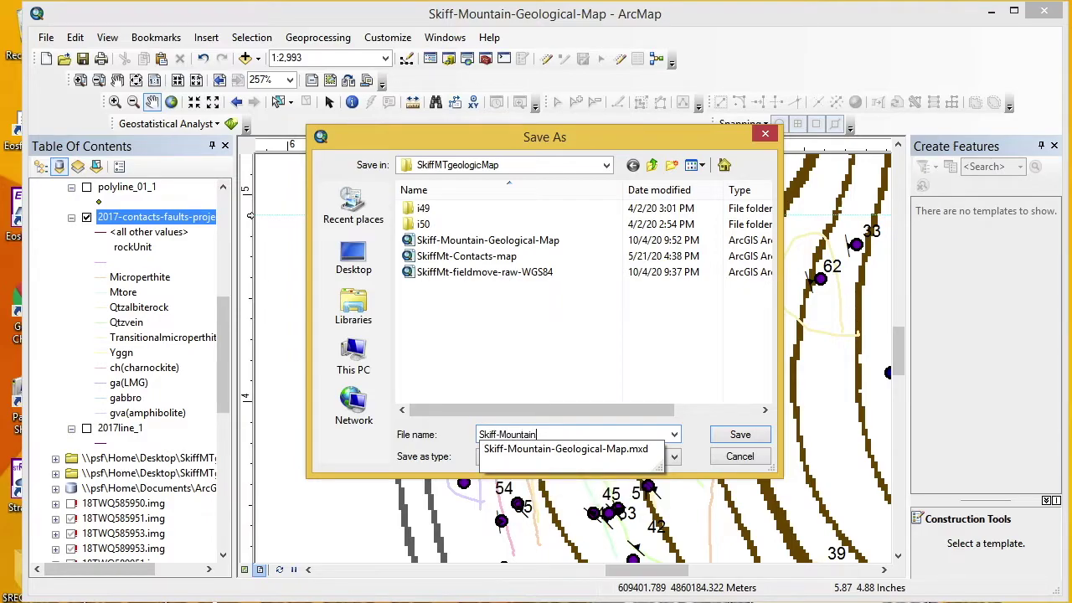
type("-Contacts-Faults-Map")
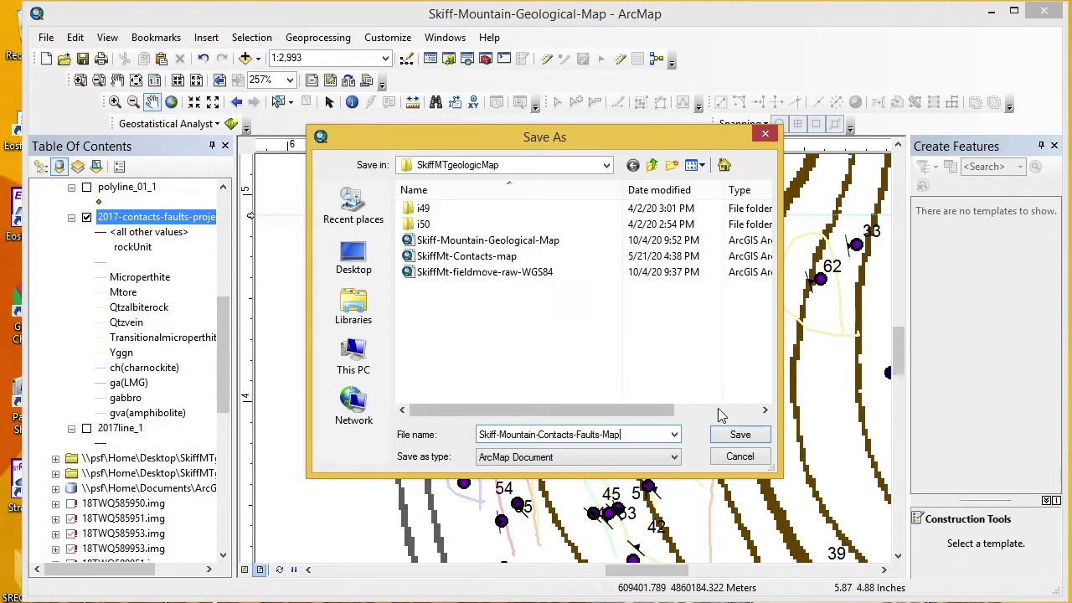
left_click(741, 434)
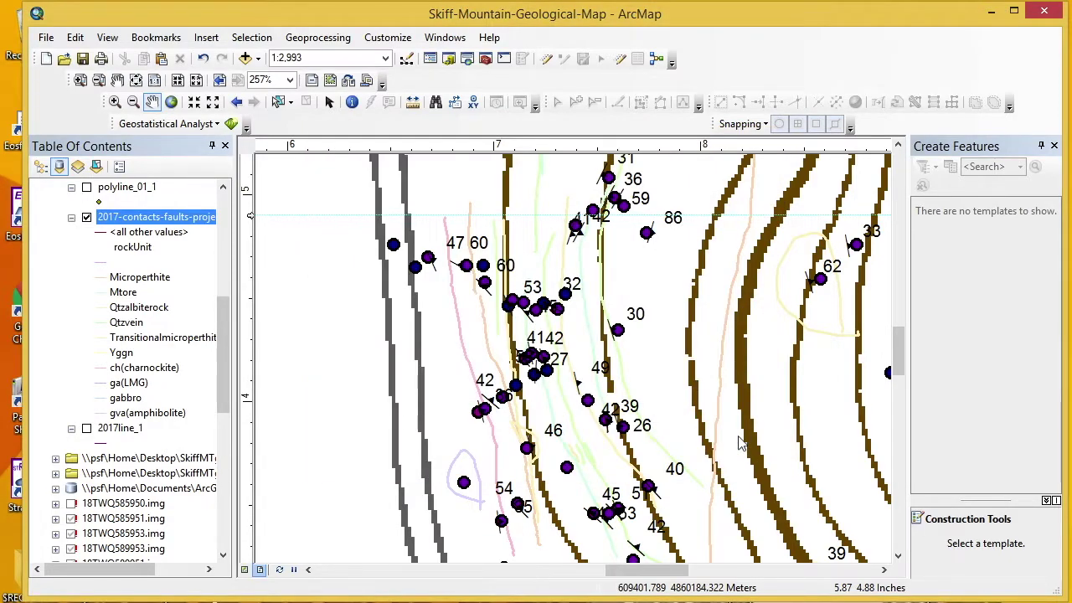